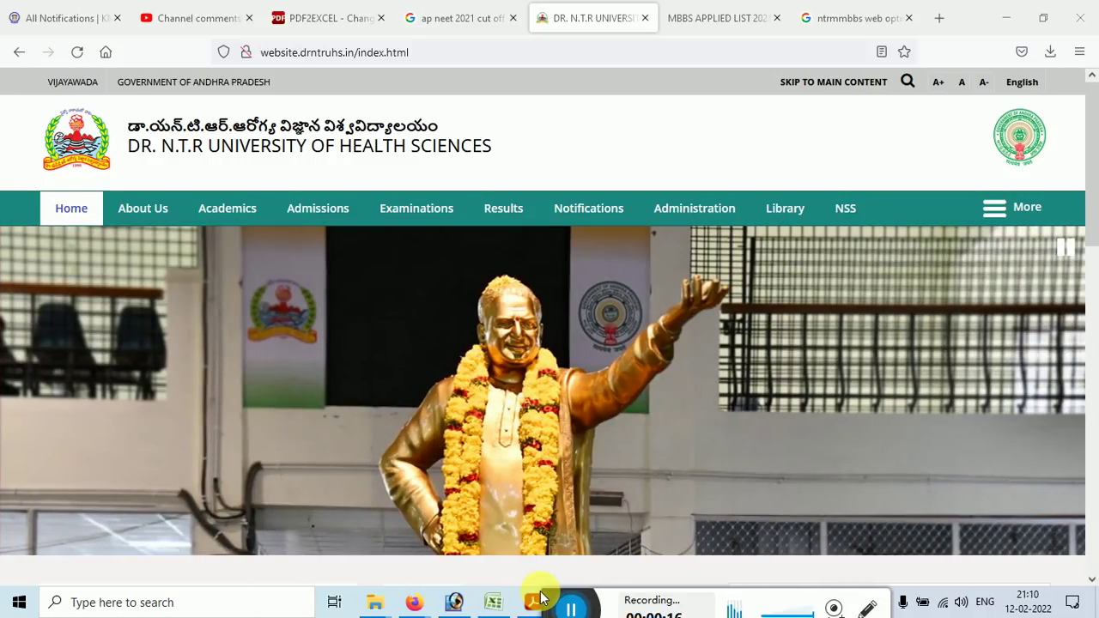
- Show the YouTube Studio channel comments and circle in red the viewer comment asking for AP coverage instead of only Telangana
click(206, 15)
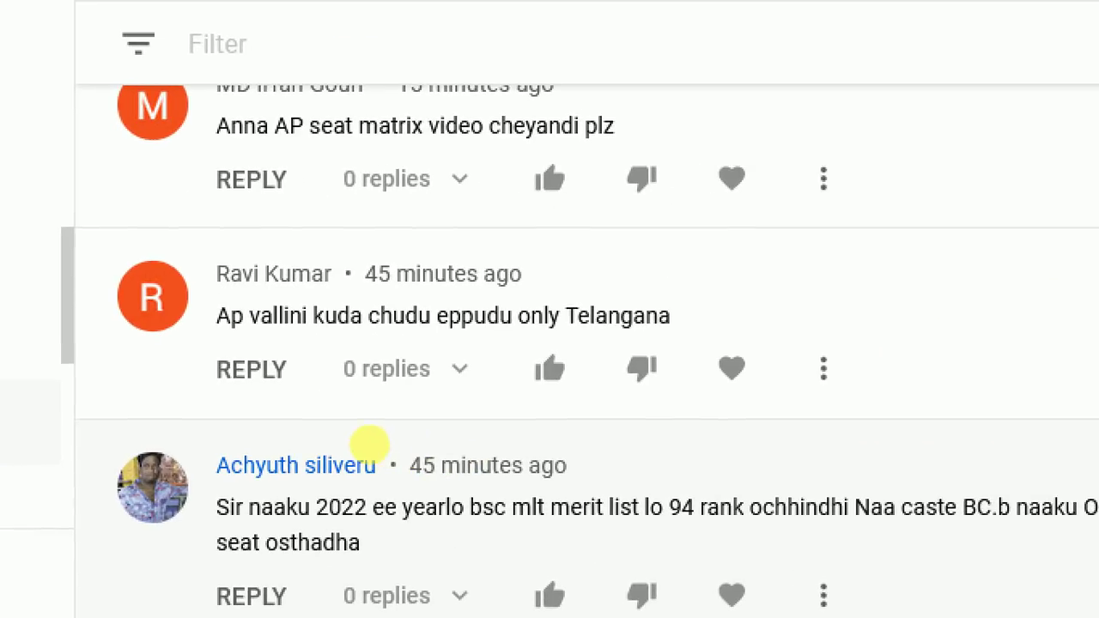
mouse_move(423, 286)
mouse_down()
mouse_move(233, 279)
mouse_move(219, 365)
mouse_move(667, 398)
mouse_move(449, 283)
mouse_up()
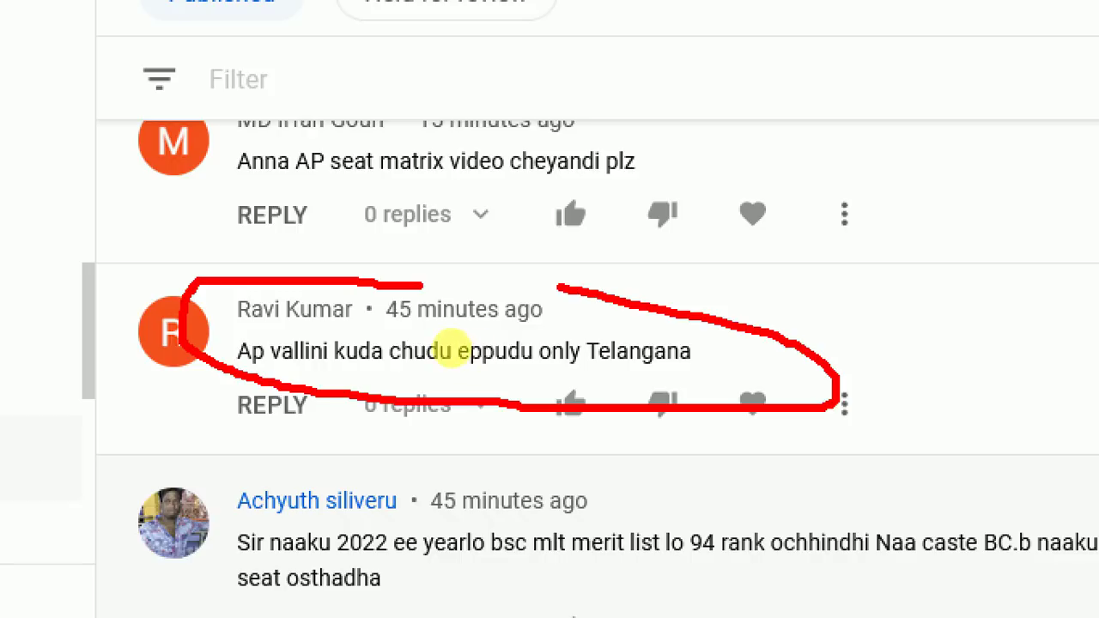
mouse_move(762, 266)
mouse_down()
mouse_move(833, 302)
mouse_move(1037, 156)
mouse_up()
click(1037, 169)
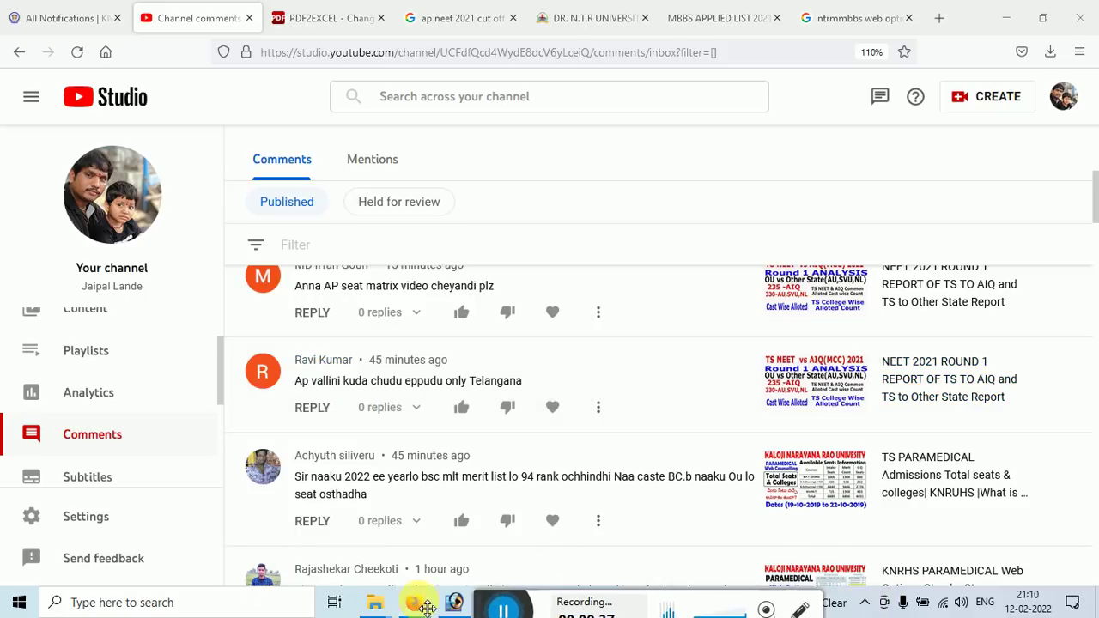
- Switch to the MBBS last ranks PDF in Acrobat Reader, and open Provisional_Final_Merit_Position2020 from the ap neet 2021 folder
click(533, 602)
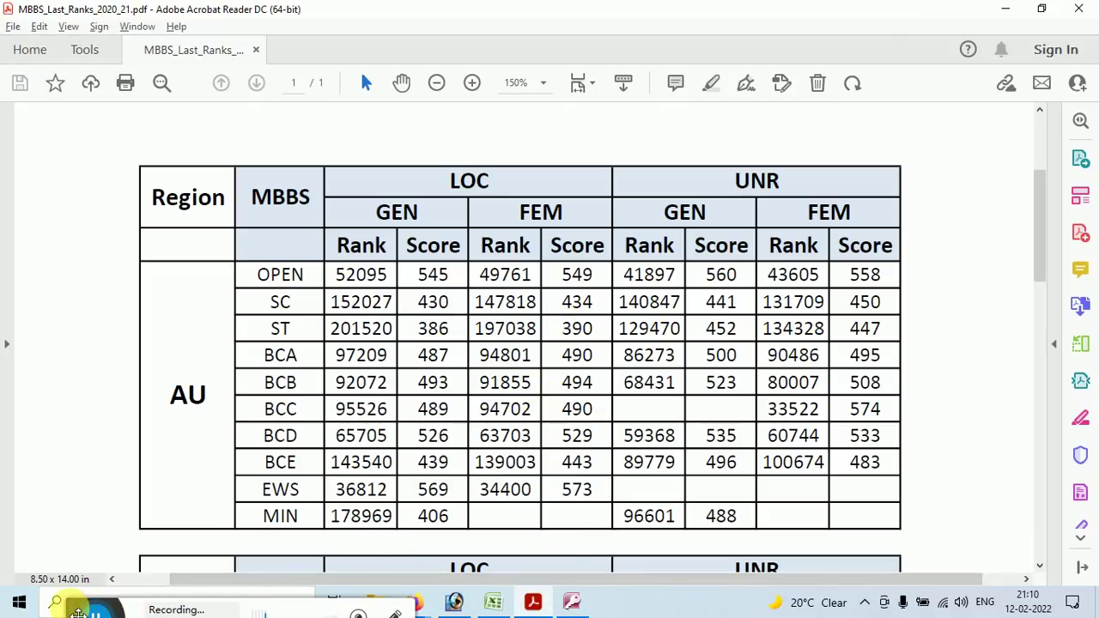
mouse_move(371, 601)
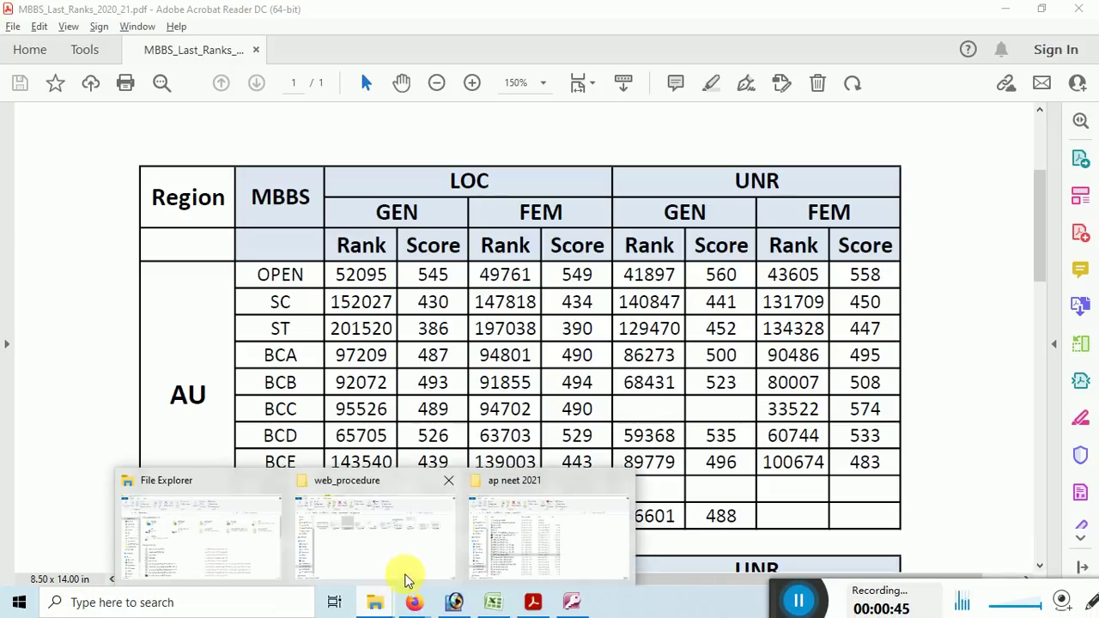
click(503, 541)
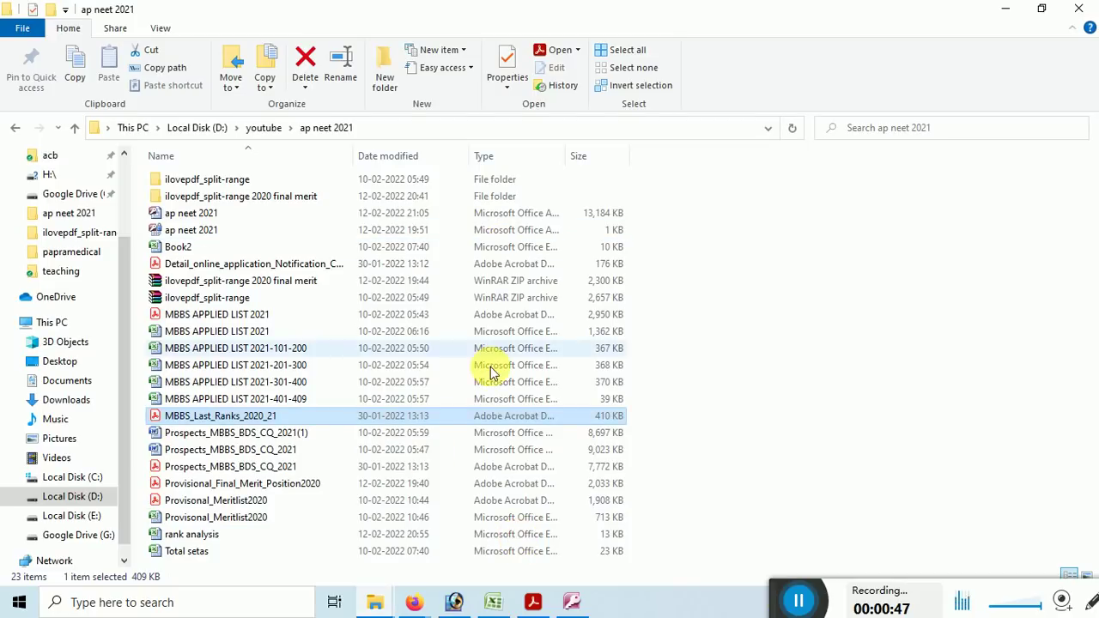
double_click(309, 485)
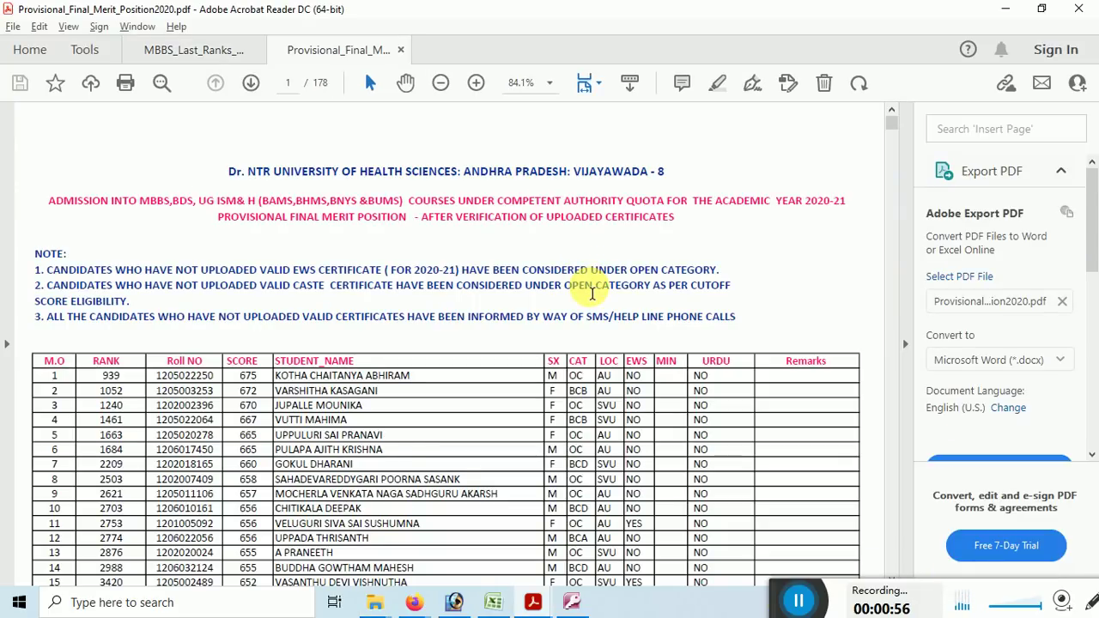
- Review the MBBS last ranks 2020-21 PDF against the 2020 provisional final merit PDF, and collapse the merit PDF's tools pane
click(225, 50)
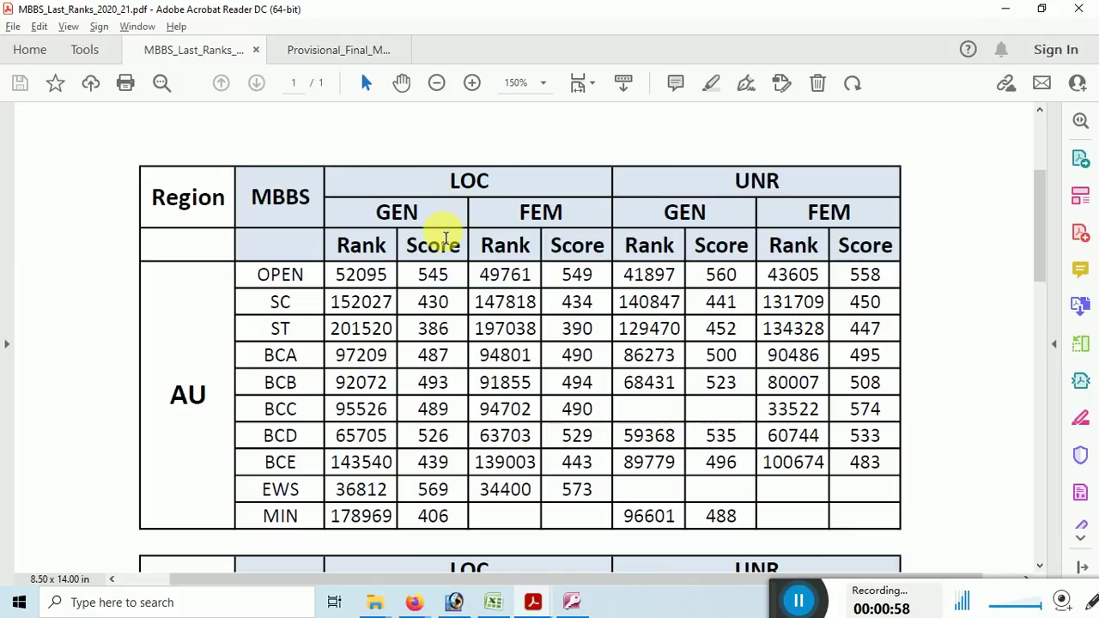
click(345, 51)
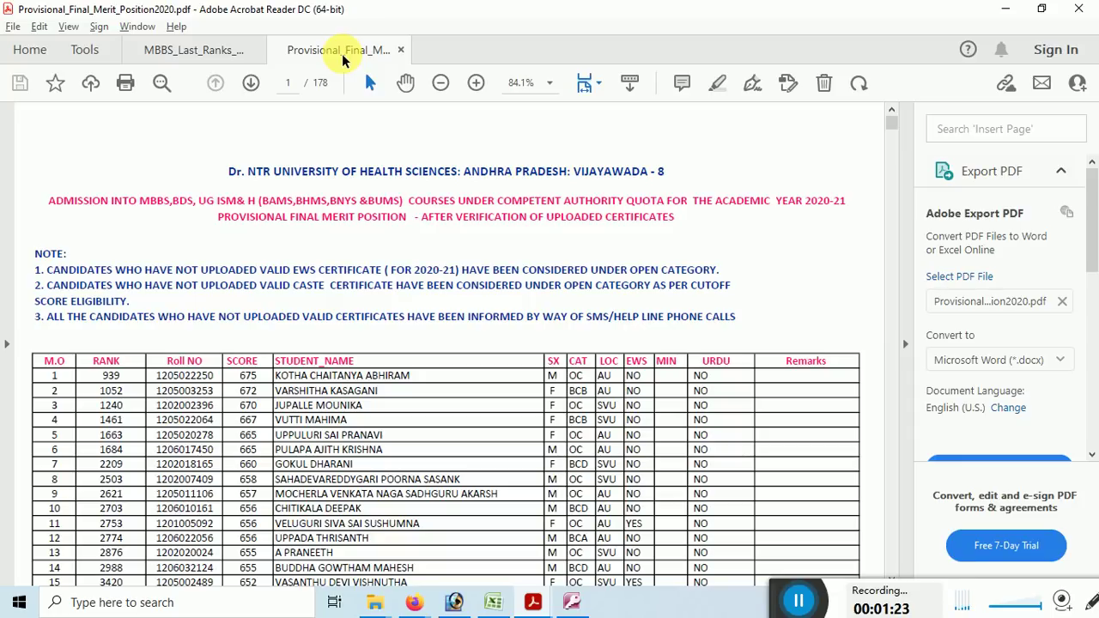
click(209, 51)
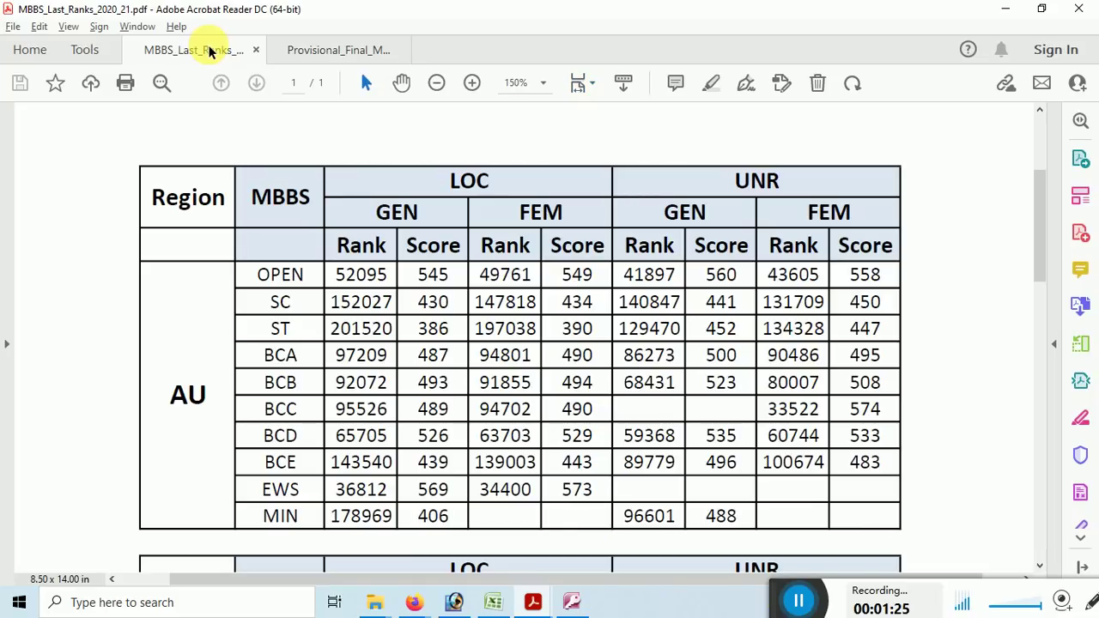
click(318, 57)
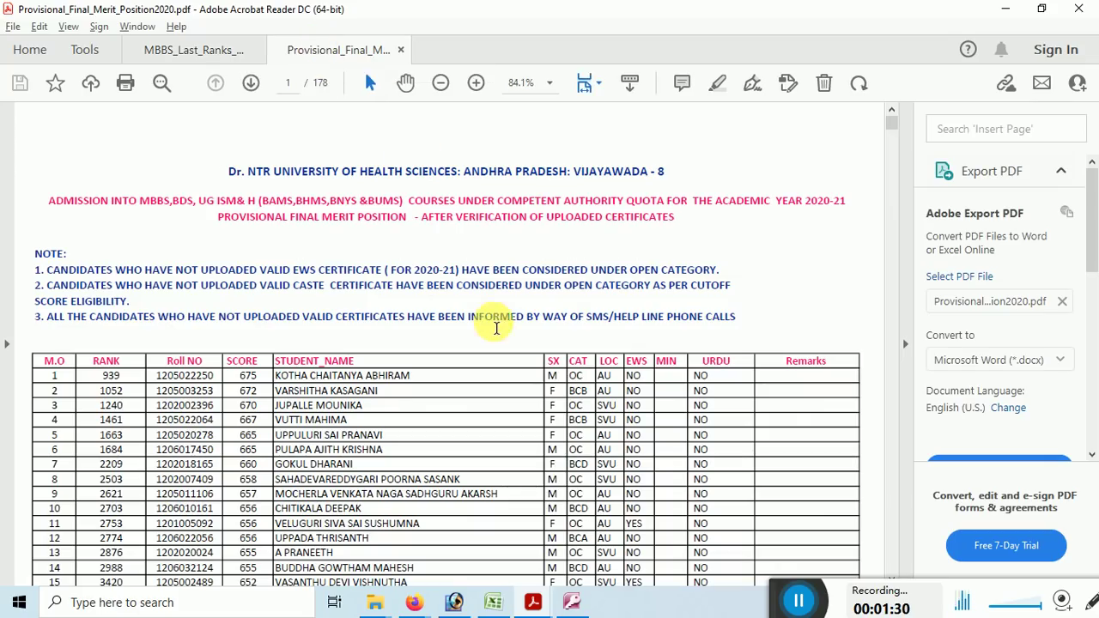
click(906, 346)
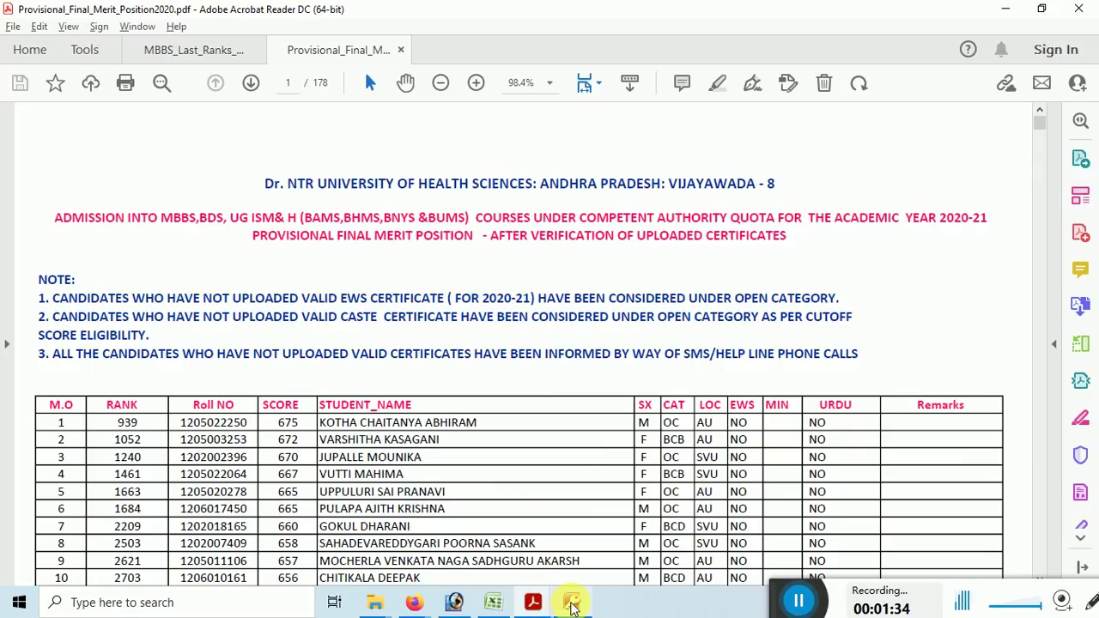
- Look over the rank analysis workbook in Excel and the appliy list 2021 table in the Access database
mouse_move(564, 604)
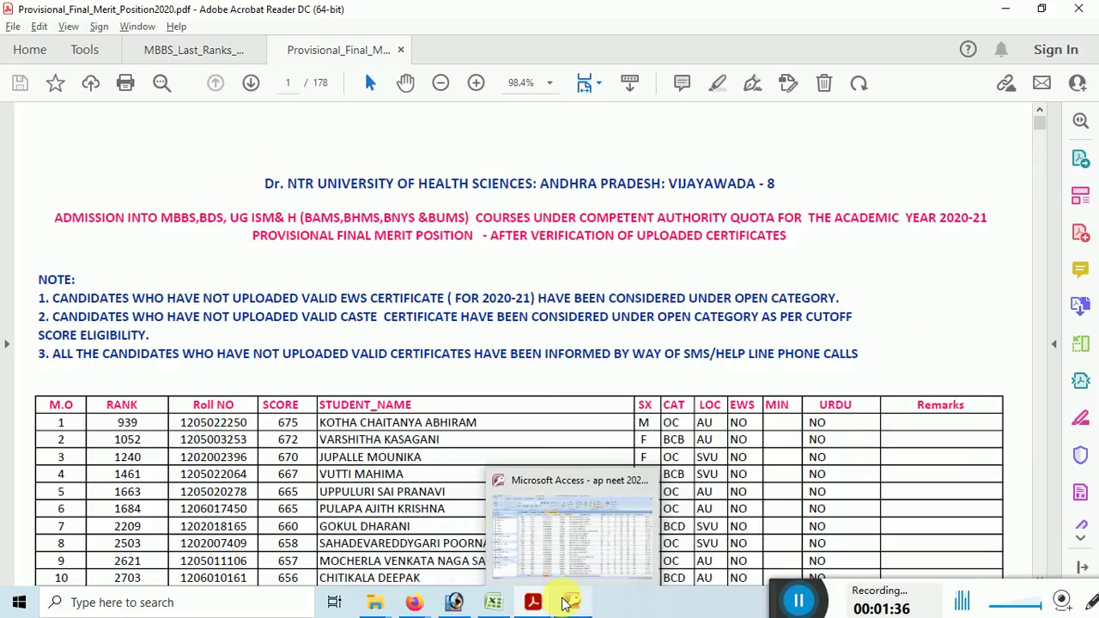
click(494, 602)
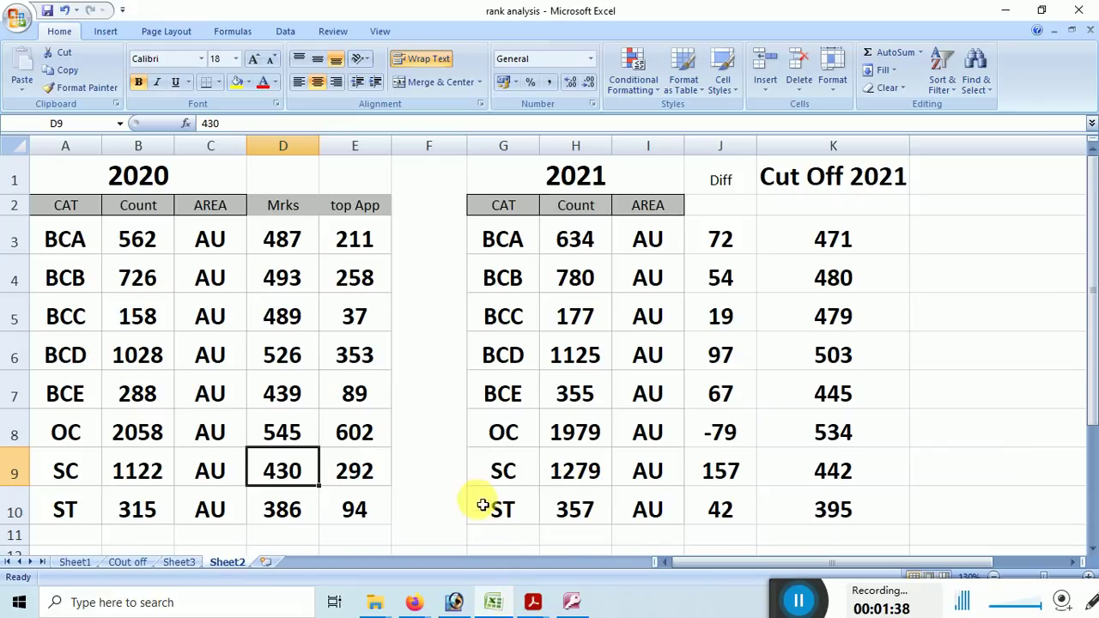
click(571, 602)
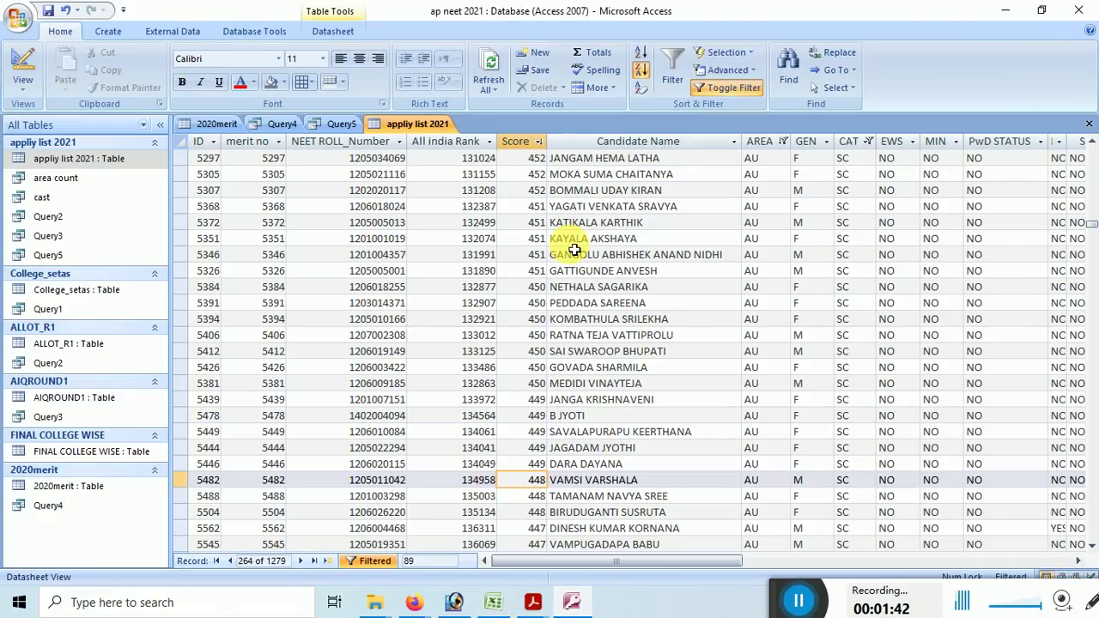
- Switch to the rank analysis workbook in Excel and fill columns C to E of Sheet2 with white
click(494, 602)
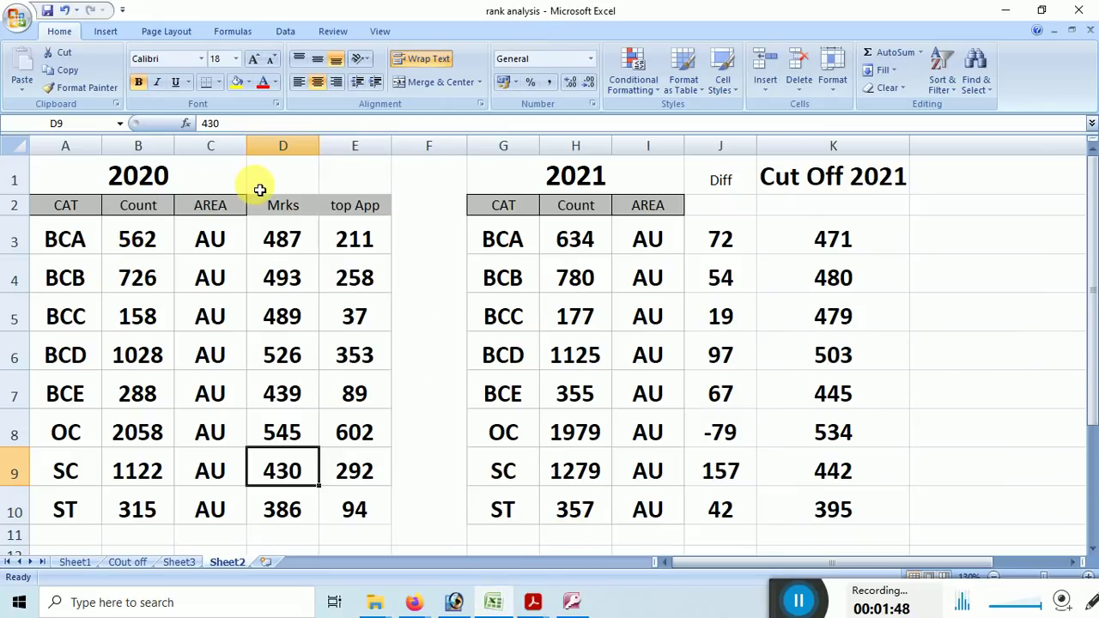
drag(202, 146, 339, 152)
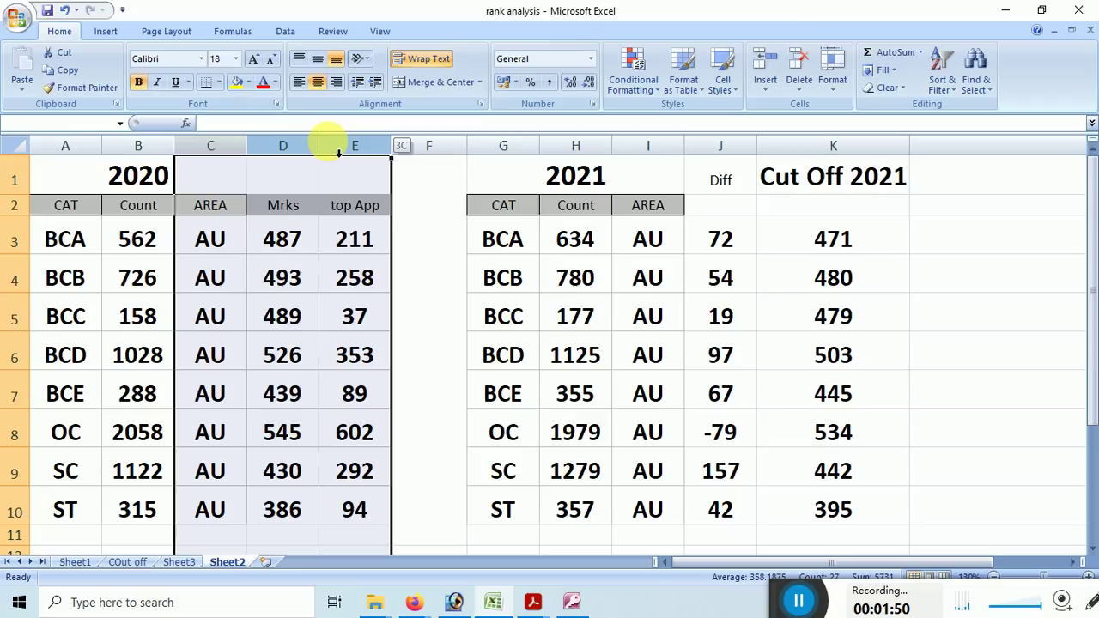
click(248, 82)
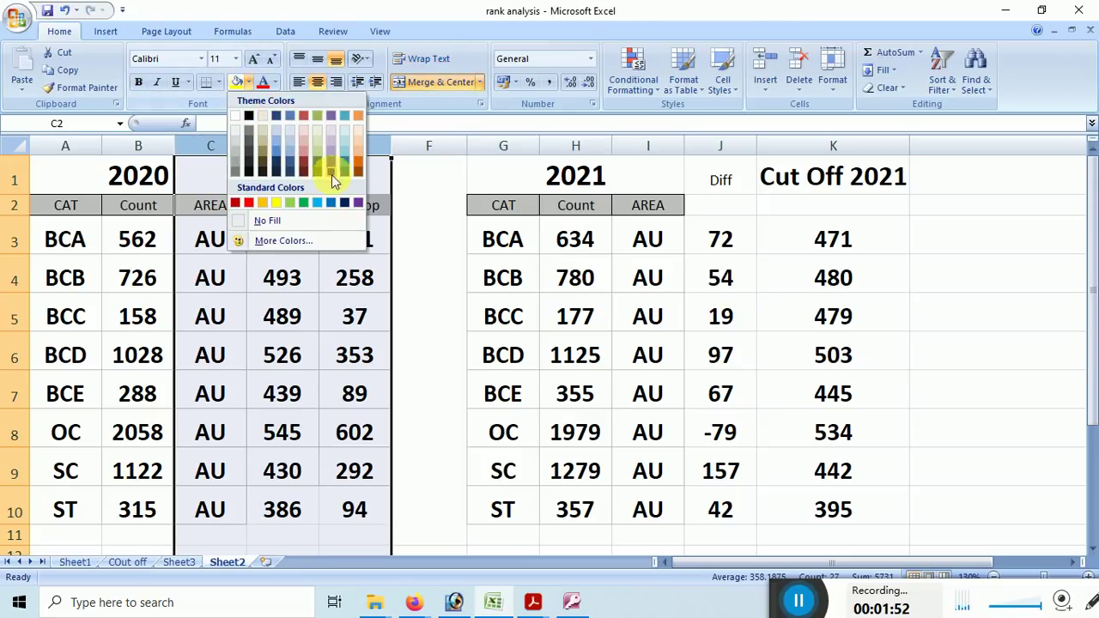
click(241, 121)
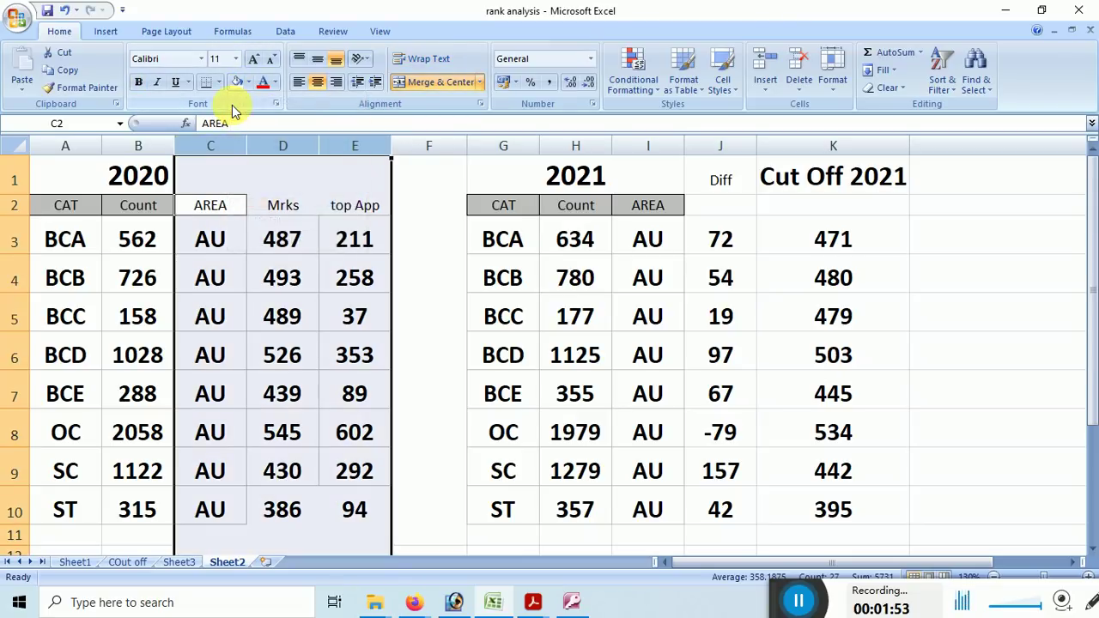
click(365, 320)
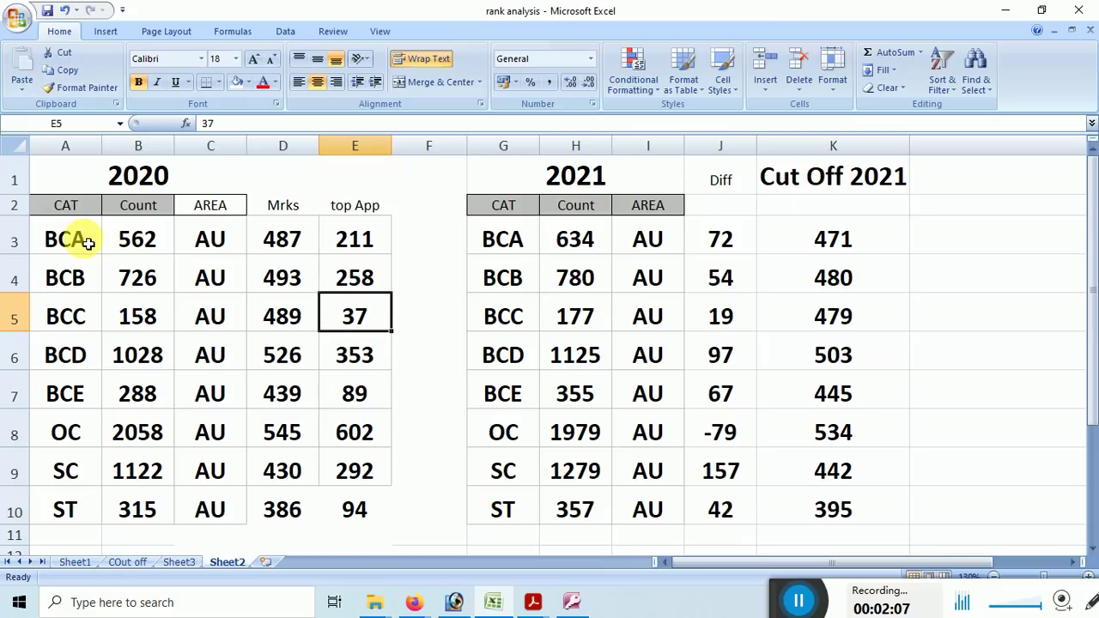
- In the MBBS last ranks PDF, circle the local general Score column and mark the local female heading and AU region in red
click(531, 603)
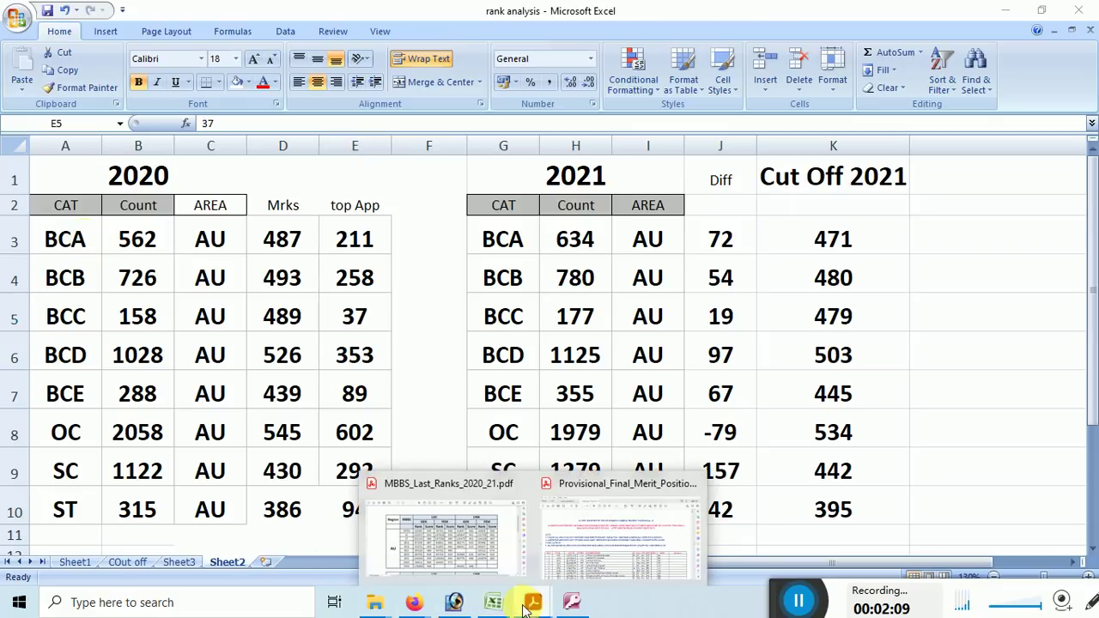
click(466, 539)
scroll(343, 331, down, 1)
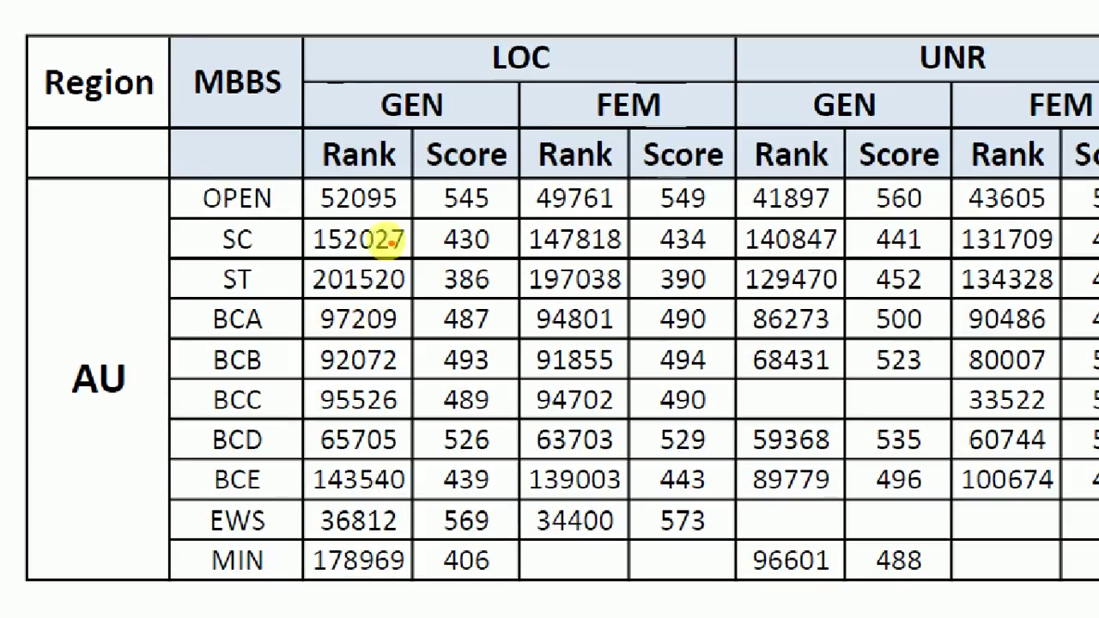
mouse_move(427, 83)
mouse_down()
mouse_move(392, 349)
mouse_move(393, 522)
mouse_up()
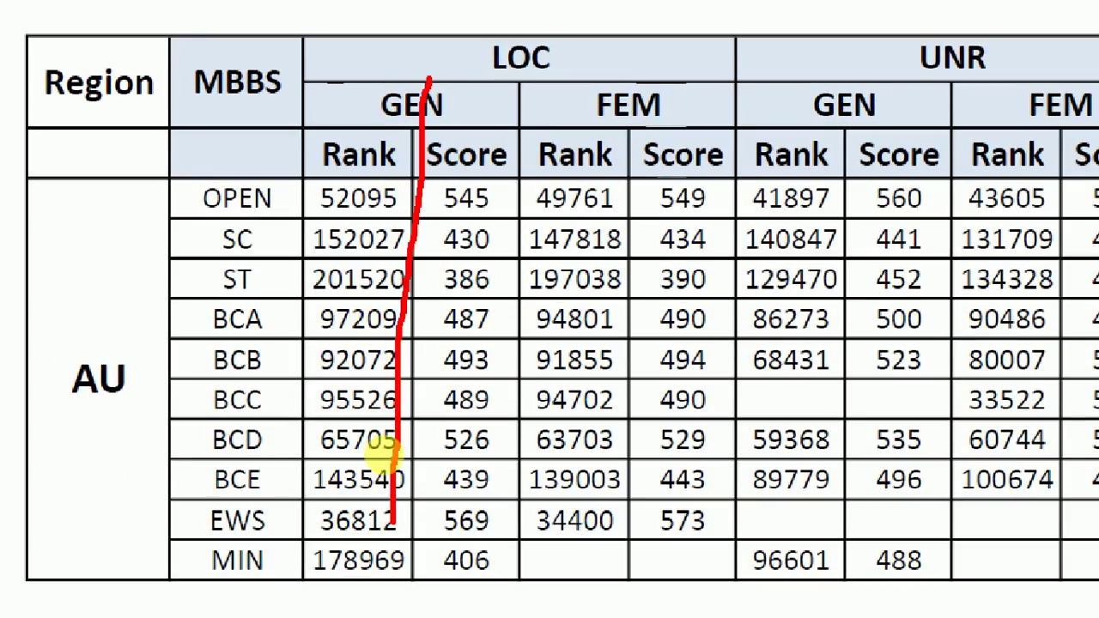
mouse_move(384, 451)
mouse_down()
mouse_move(426, 521)
mouse_move(459, 481)
mouse_move(479, 306)
mouse_move(446, 168)
mouse_up()
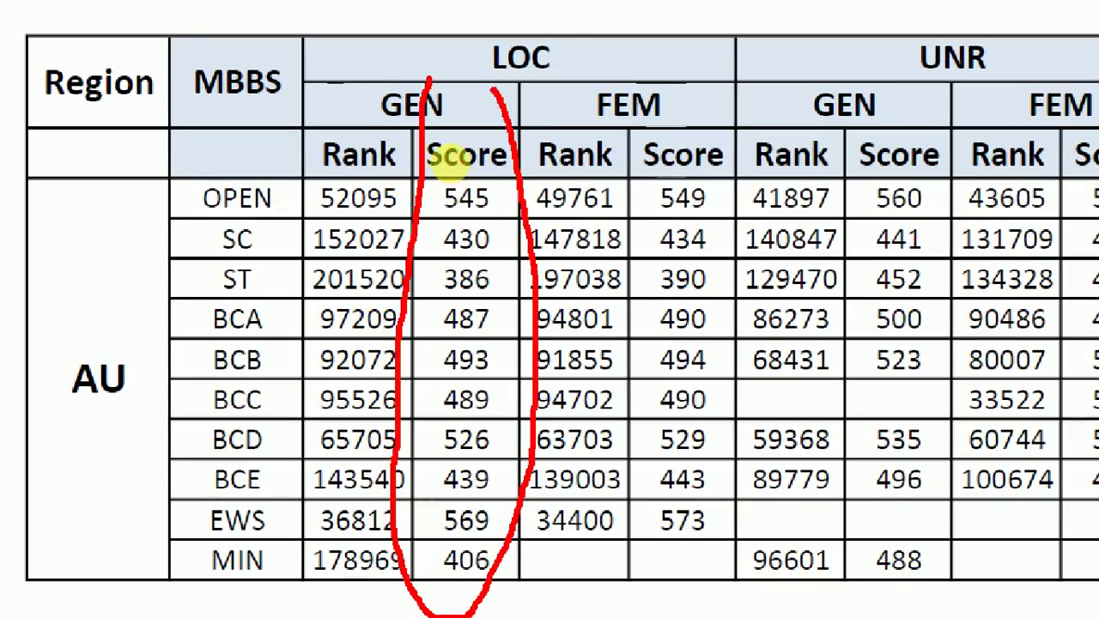
drag(494, 86, 438, 81)
click(535, 158)
mouse_move(679, 97)
mouse_down()
mouse_move(693, 110)
mouse_move(747, 60)
mouse_up()
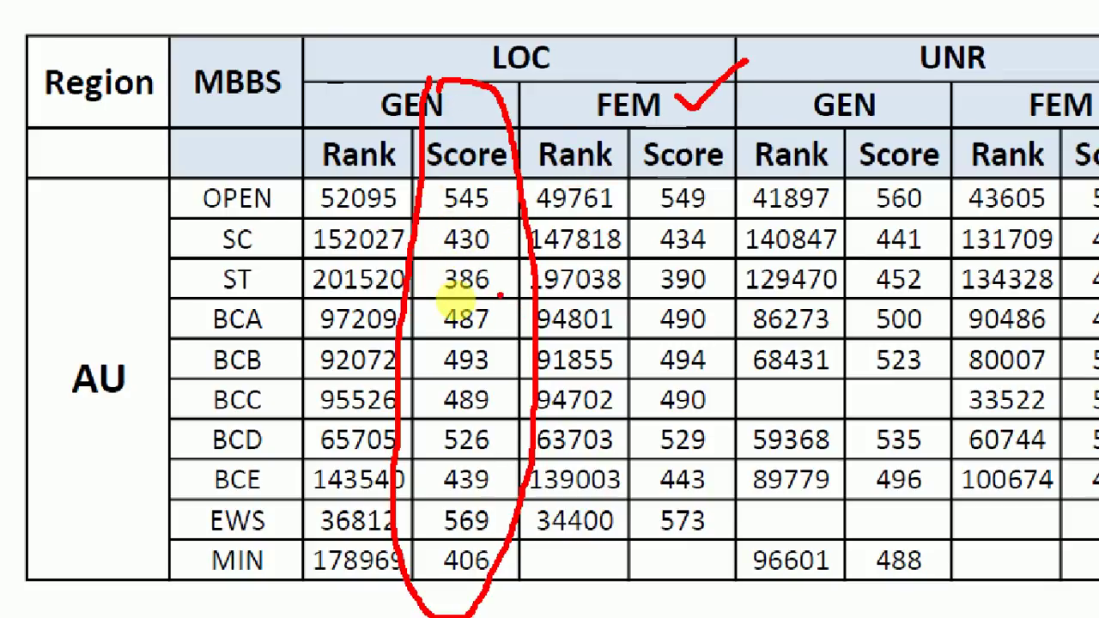
mouse_move(172, 318)
mouse_down()
mouse_move(82, 325)
mouse_move(49, 414)
mouse_up()
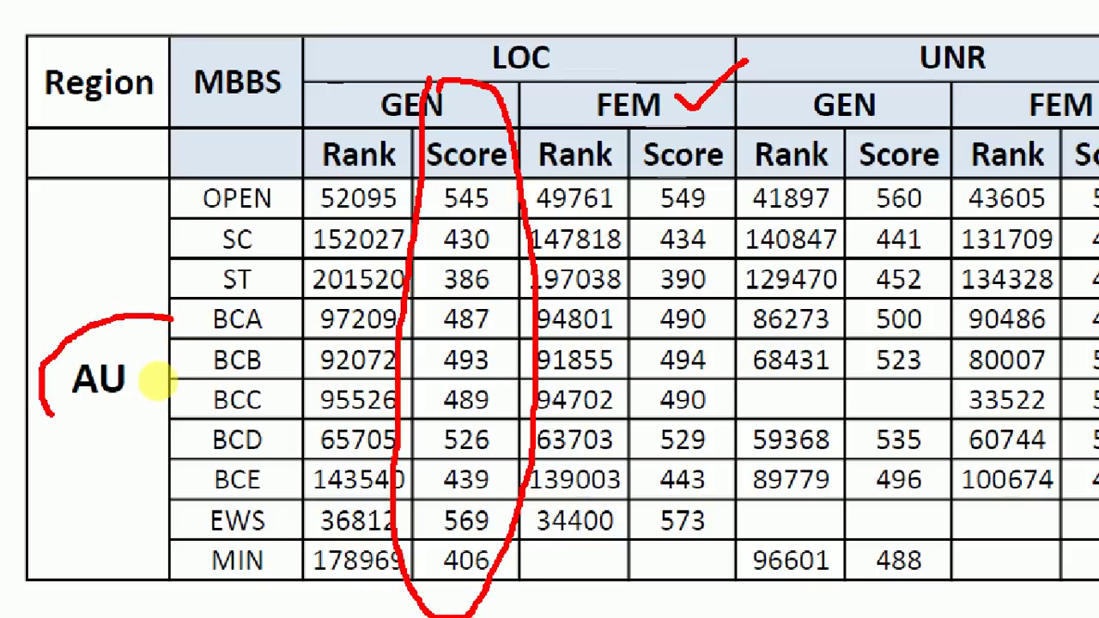
key(Escape)
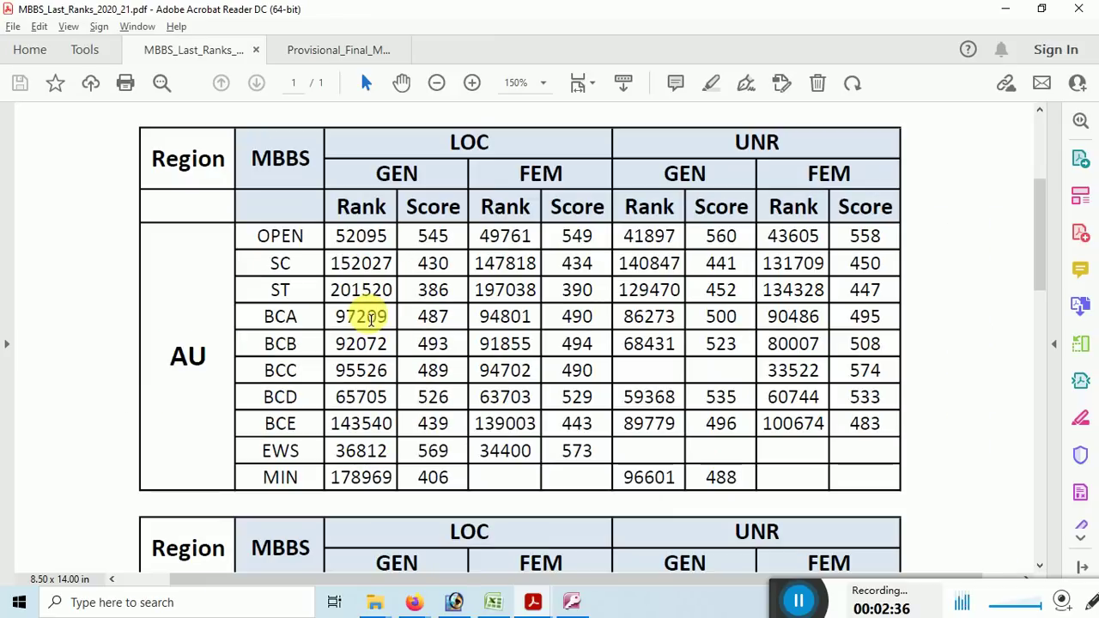
- Show the 2020merit table in Access and mark the 2020merit and appliy list 2021 table names in red
click(572, 602)
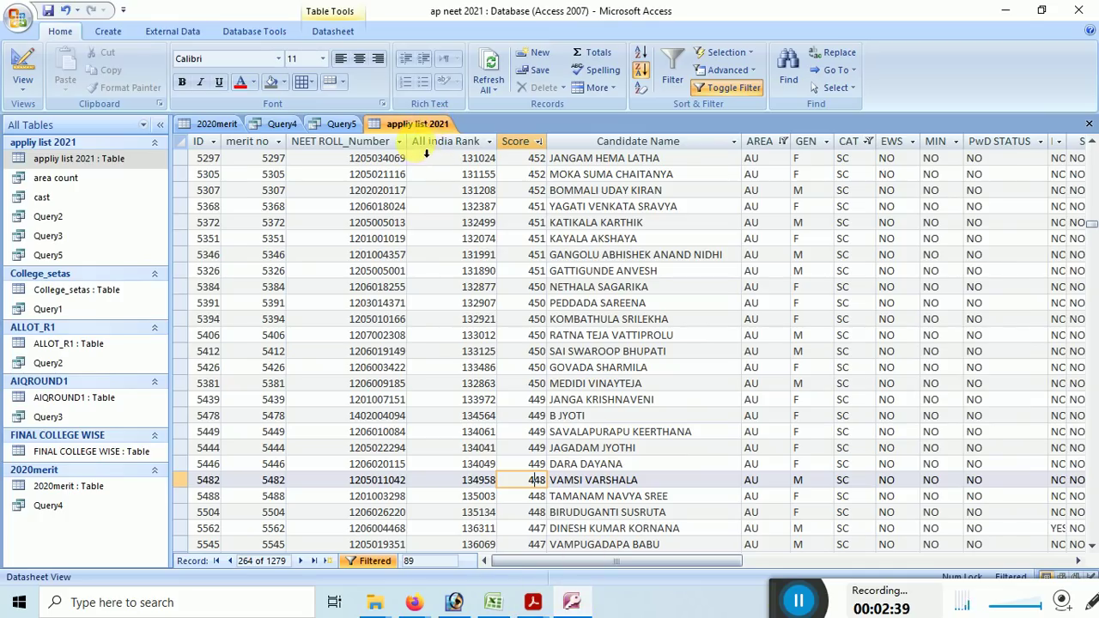
click(216, 129)
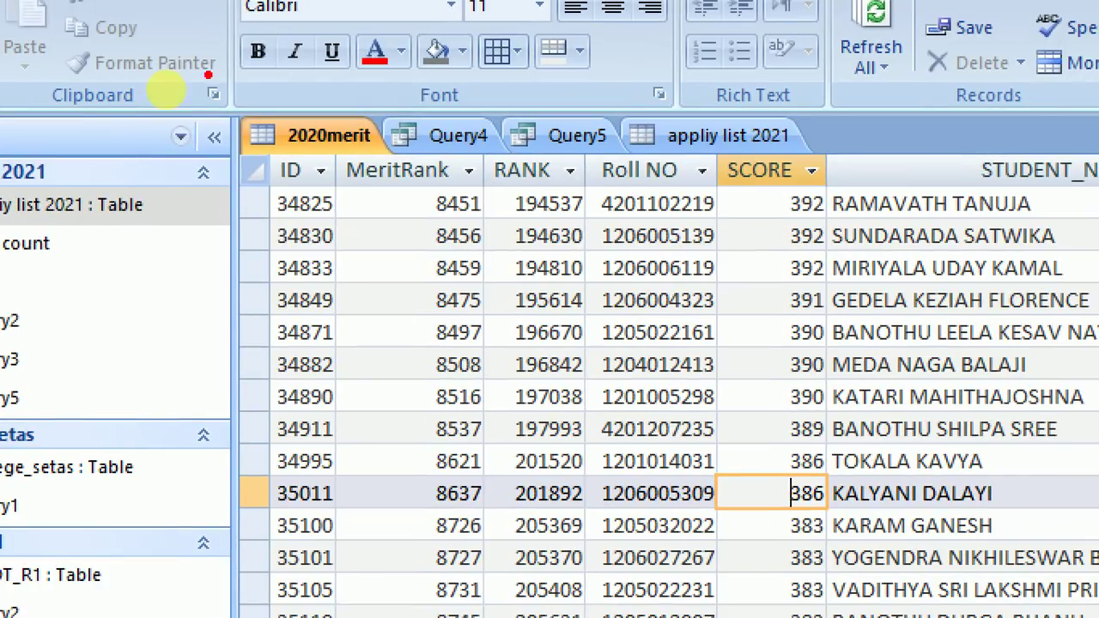
mouse_move(292, 53)
mouse_down()
mouse_move(309, 245)
mouse_move(270, 67)
mouse_up()
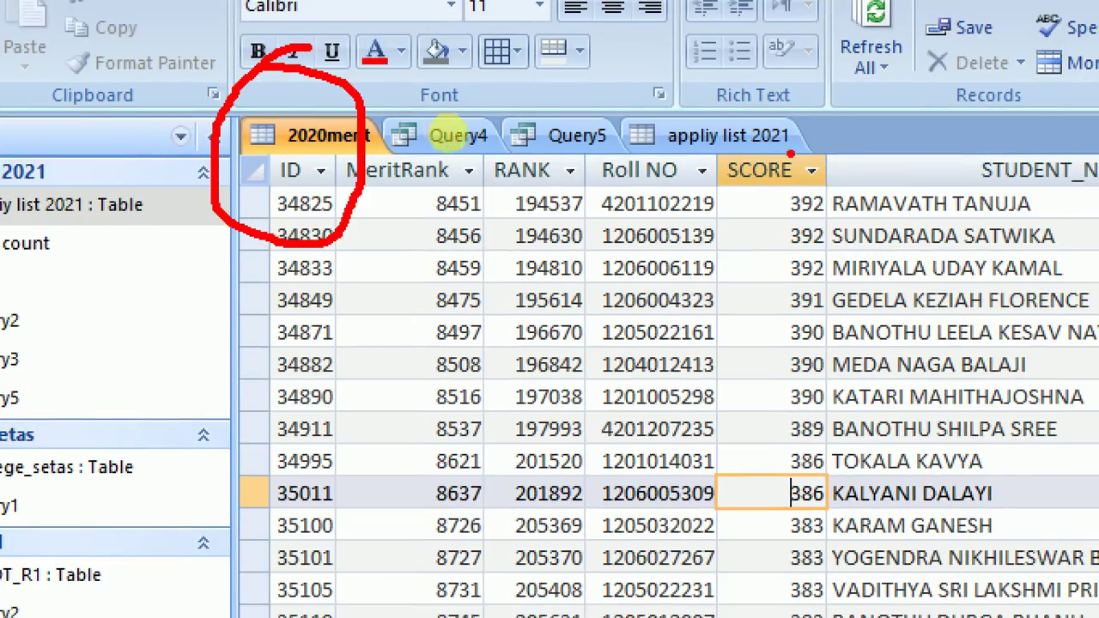
mouse_move(740, 103)
mouse_down()
mouse_move(648, 133)
mouse_move(756, 225)
mouse_move(824, 107)
mouse_move(728, 107)
mouse_up()
mouse_move(754, 71)
mouse_down()
mouse_move(773, 89)
mouse_move(884, 29)
mouse_up()
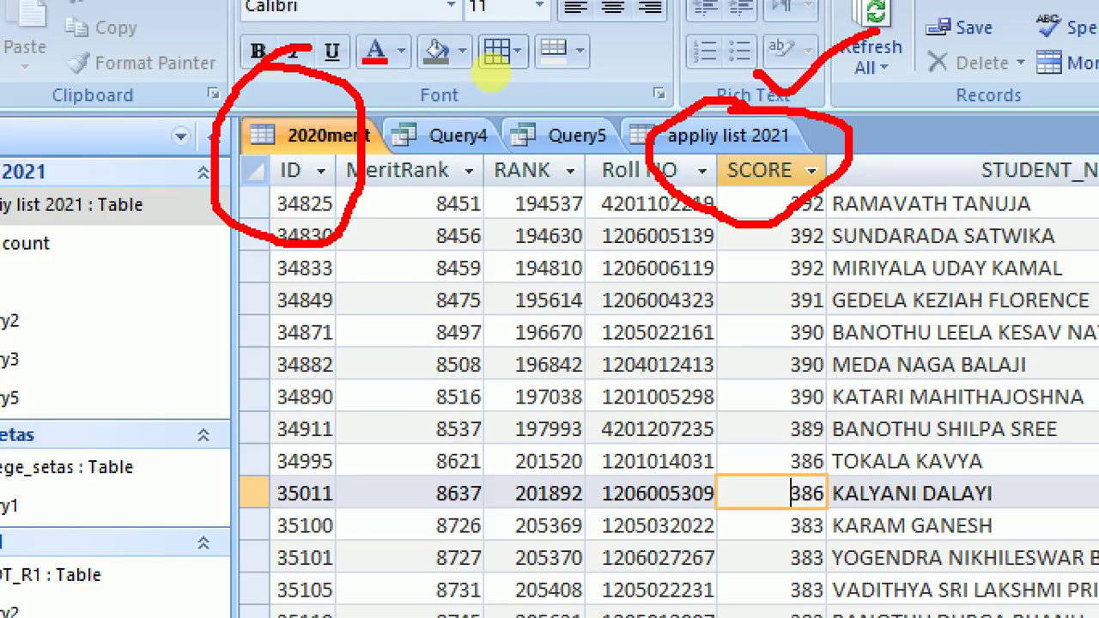
key(Escape)
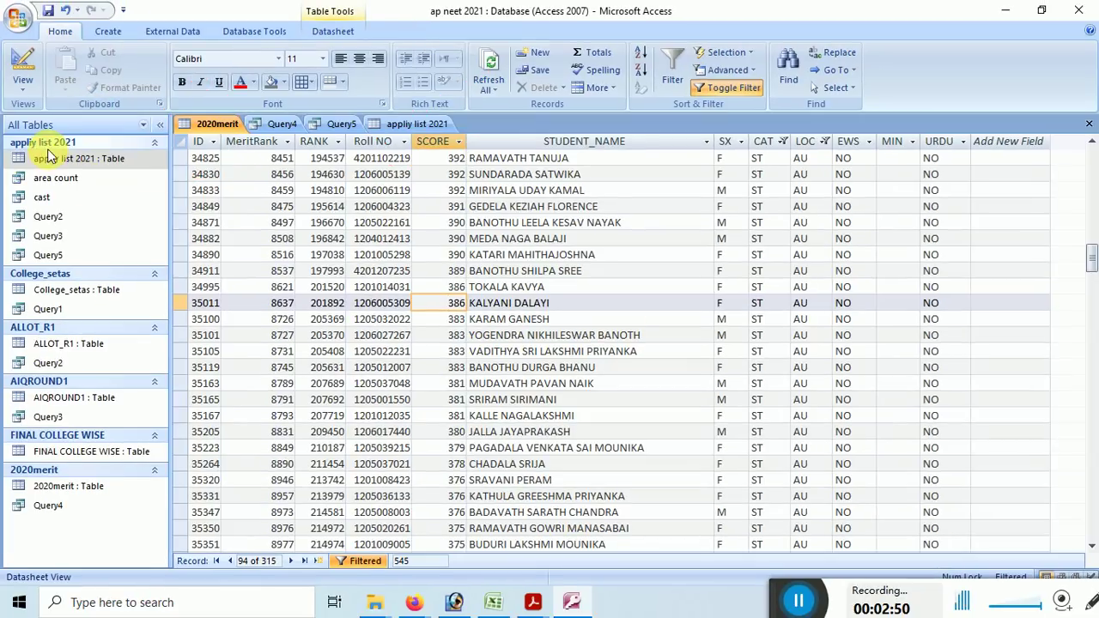
- Switch to the rank analysis workbook in Excel and fill the 2020 and 2021 Count columns, B and H, with yellow
click(494, 606)
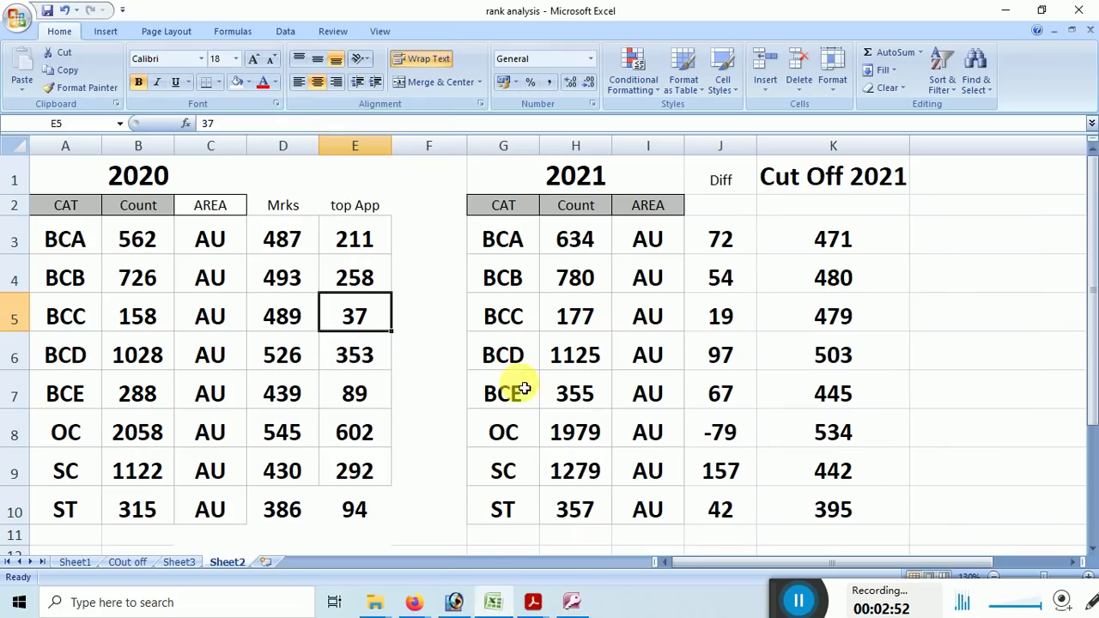
click(138, 146)
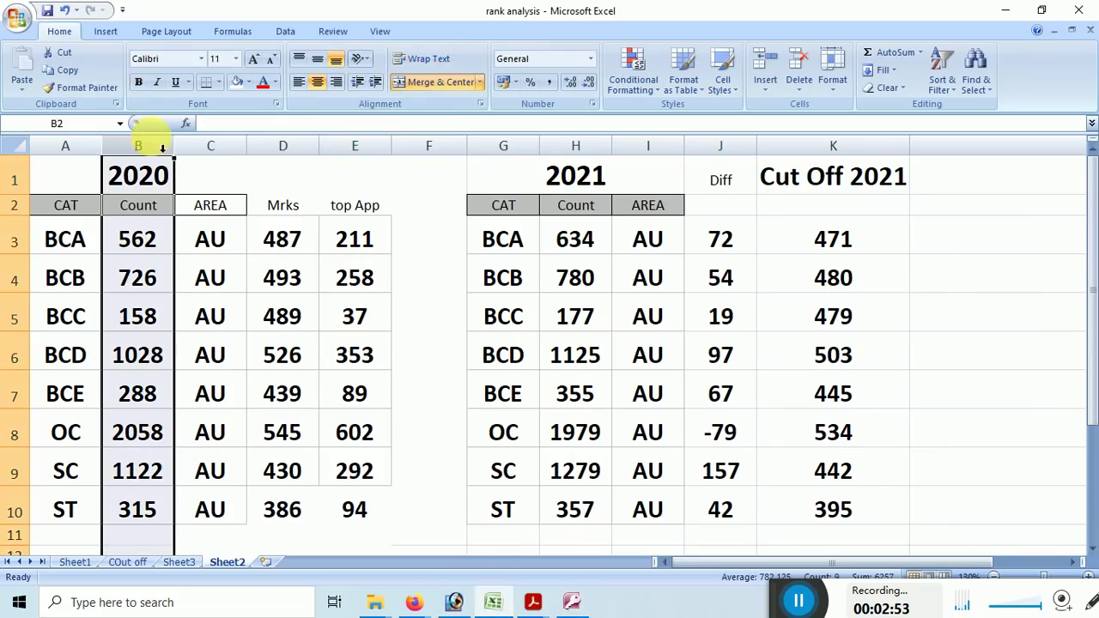
click(248, 82)
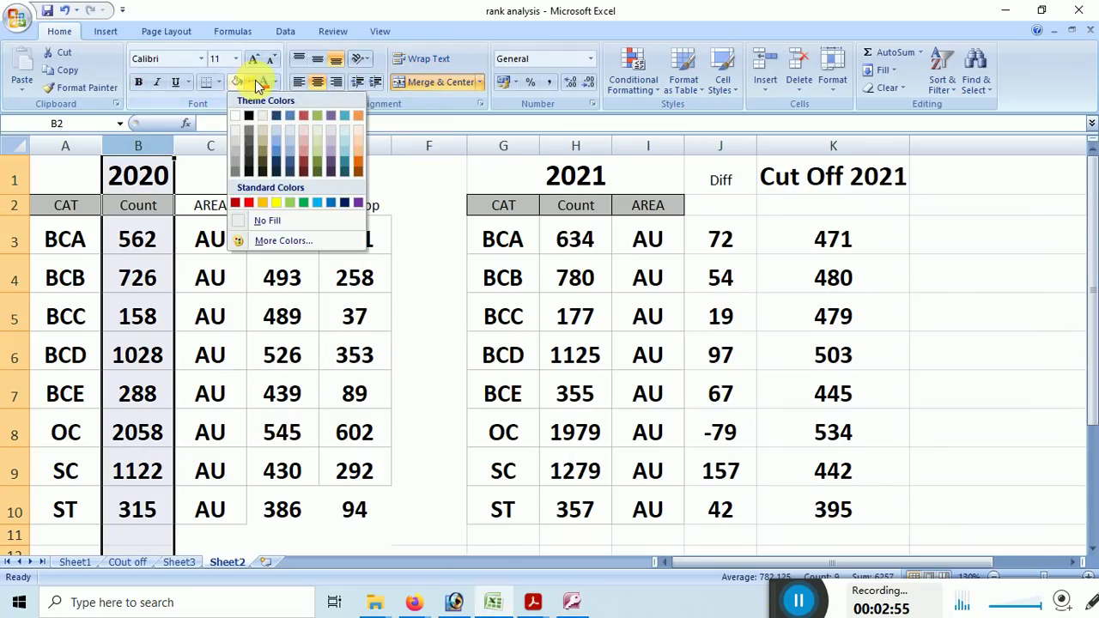
click(262, 204)
click(574, 147)
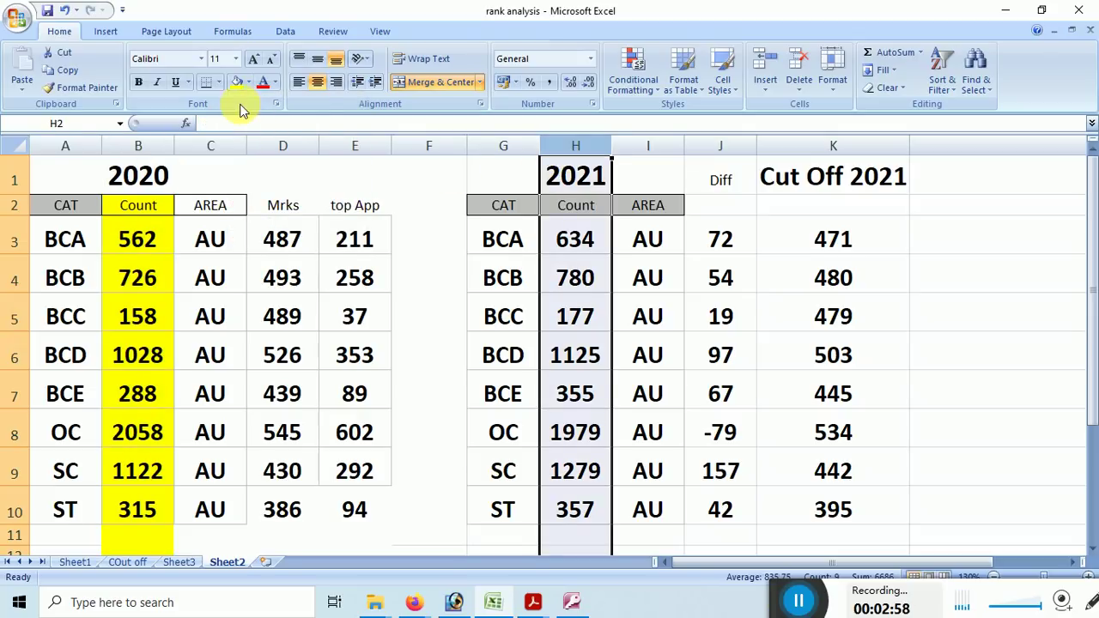
click(239, 82)
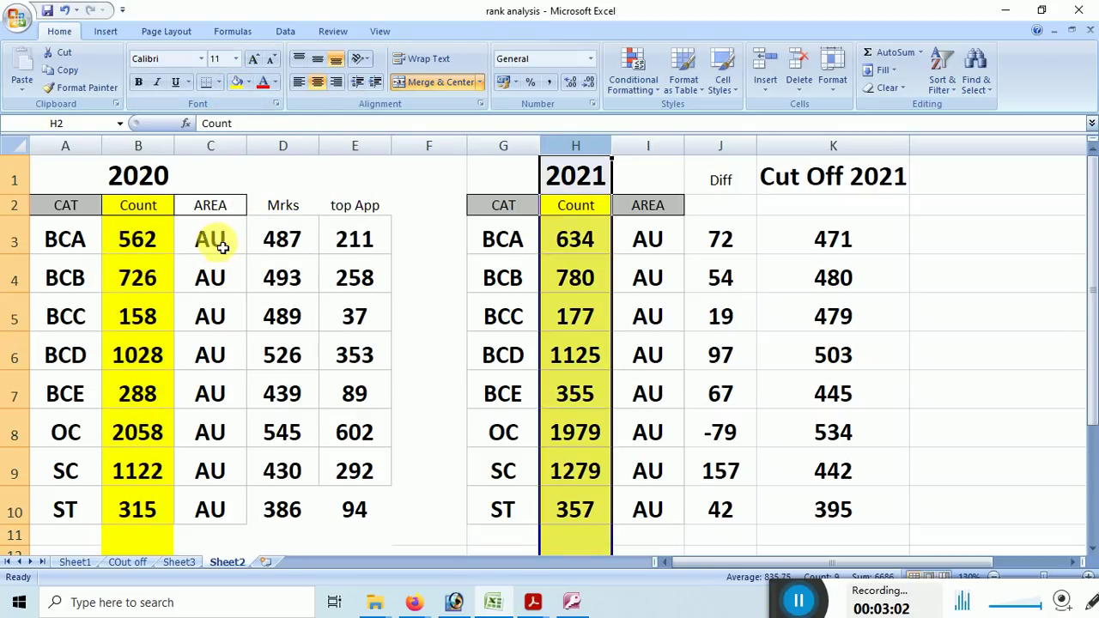
- Compare the 2020 and 2021 AU applicant counts and their differences for categories BCA, BCB, BCC, BCD and BCE
drag(222, 248, 243, 508)
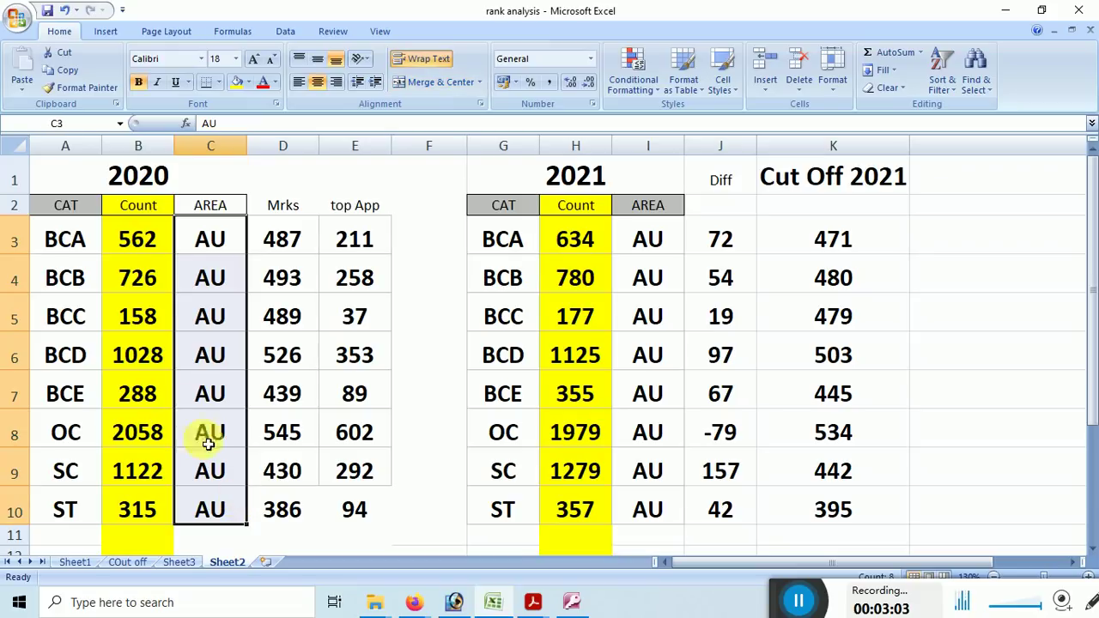
click(141, 240)
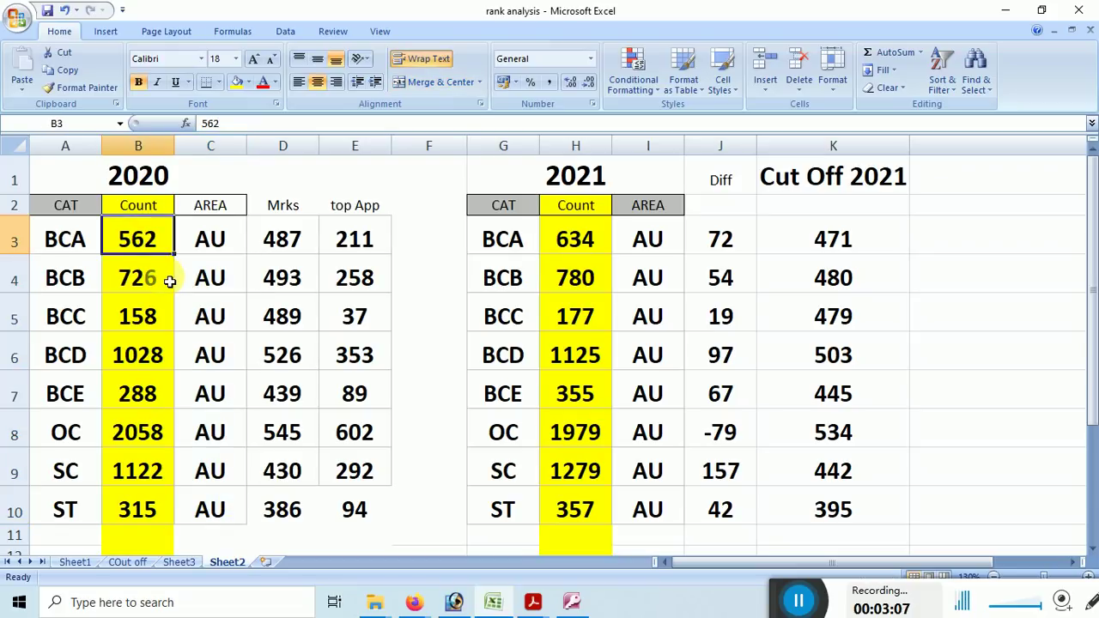
click(578, 250)
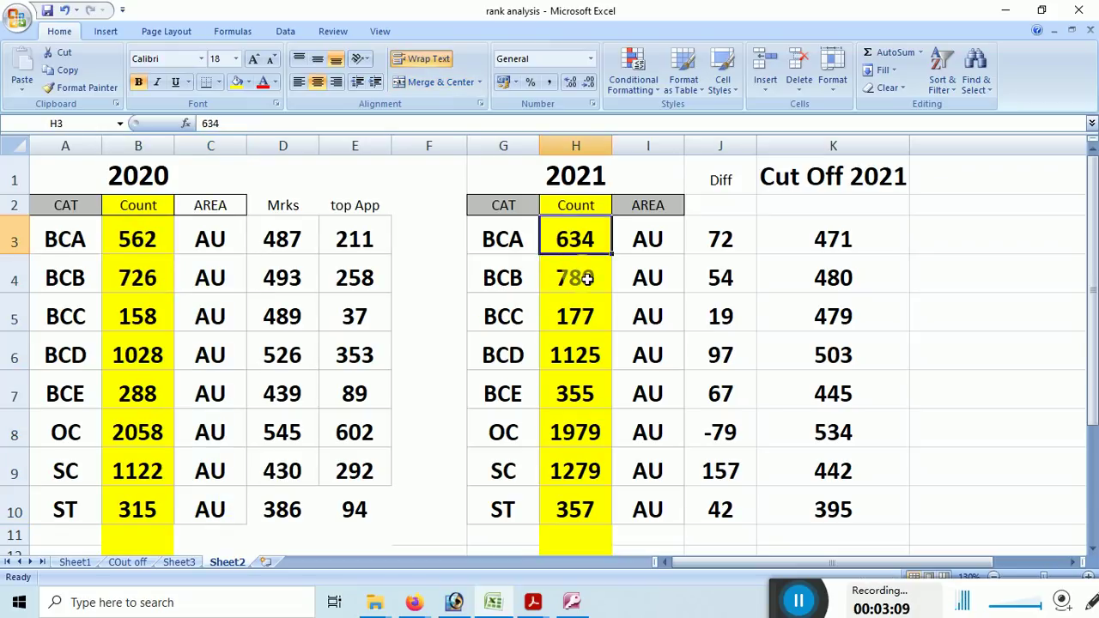
click(717, 246)
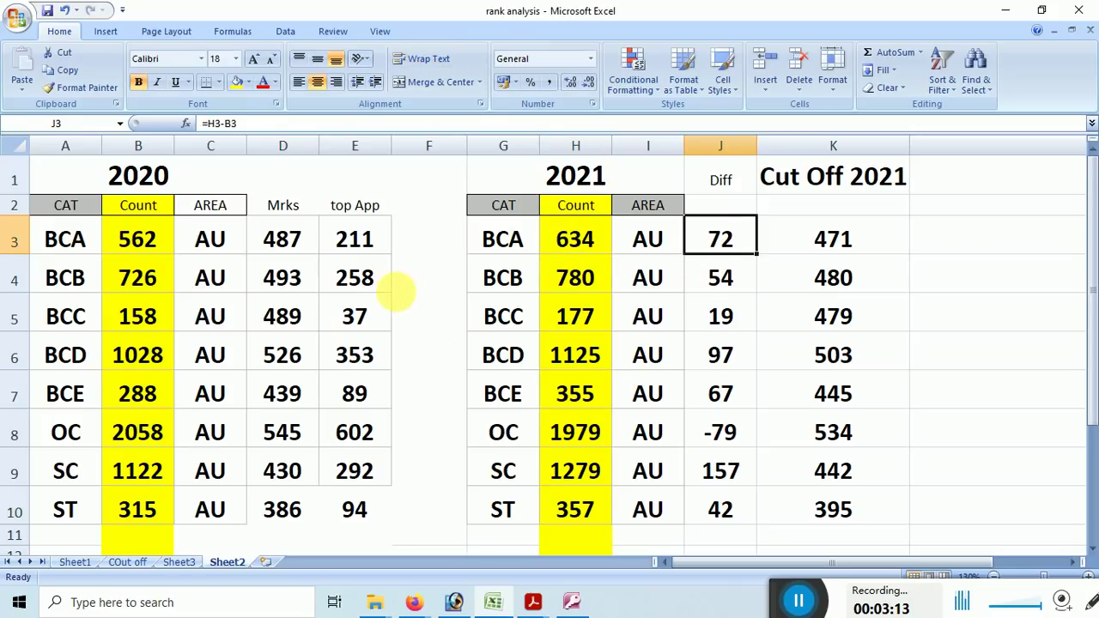
click(151, 287)
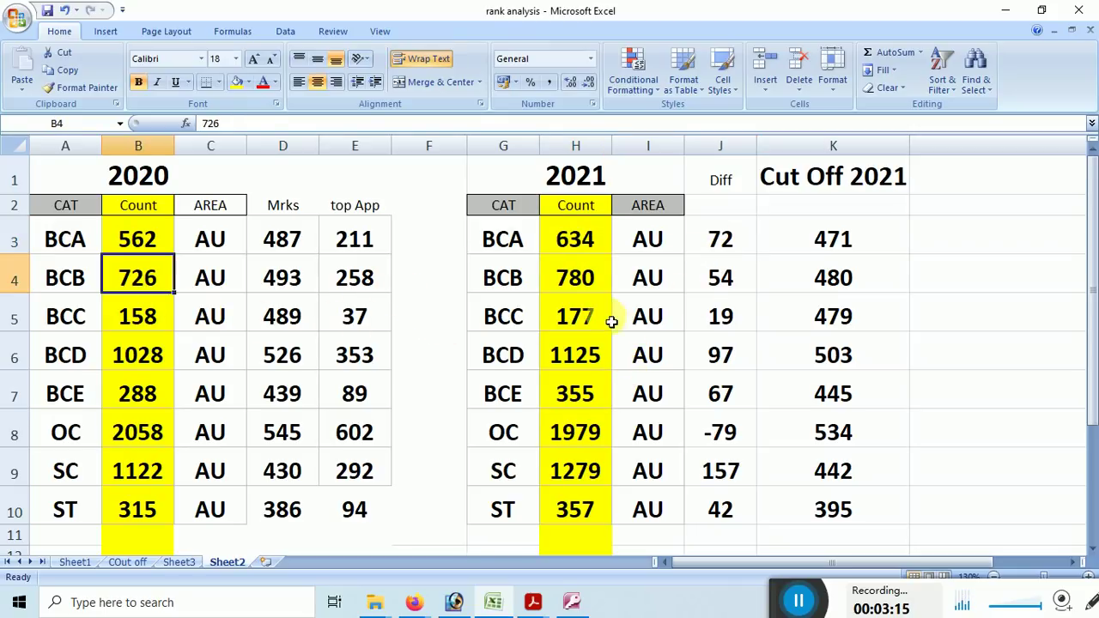
click(579, 277)
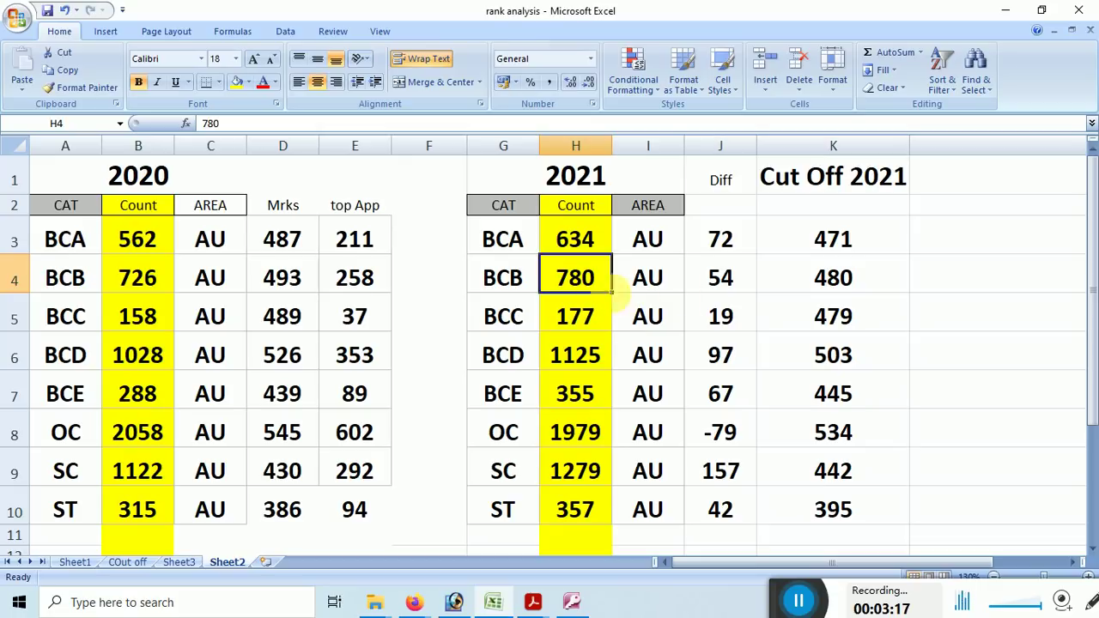
click(748, 282)
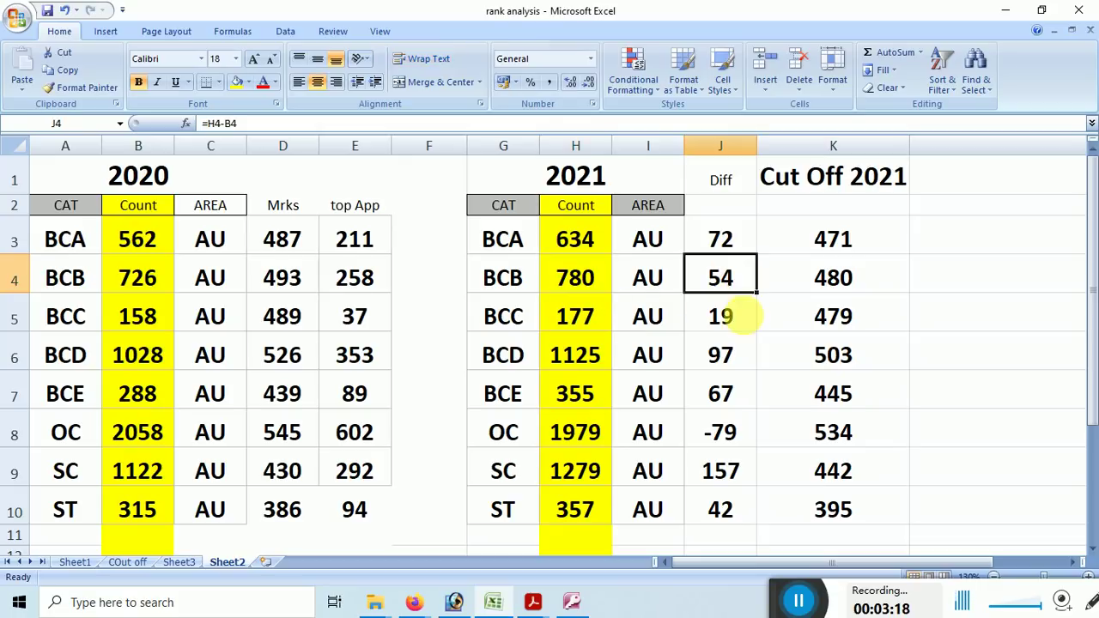
click(171, 331)
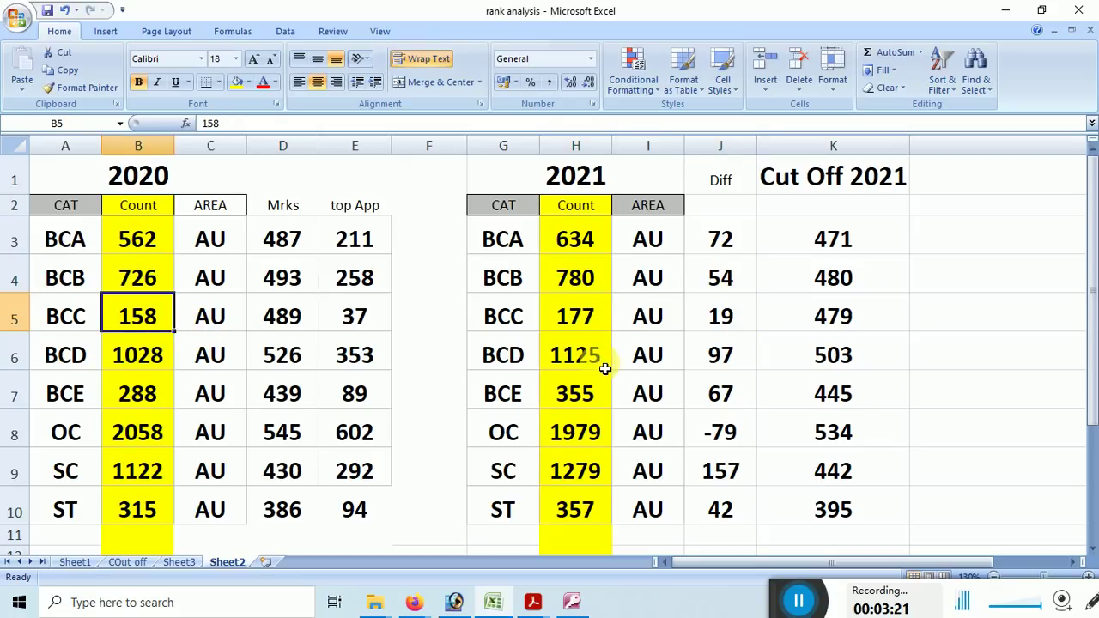
click(596, 321)
click(729, 321)
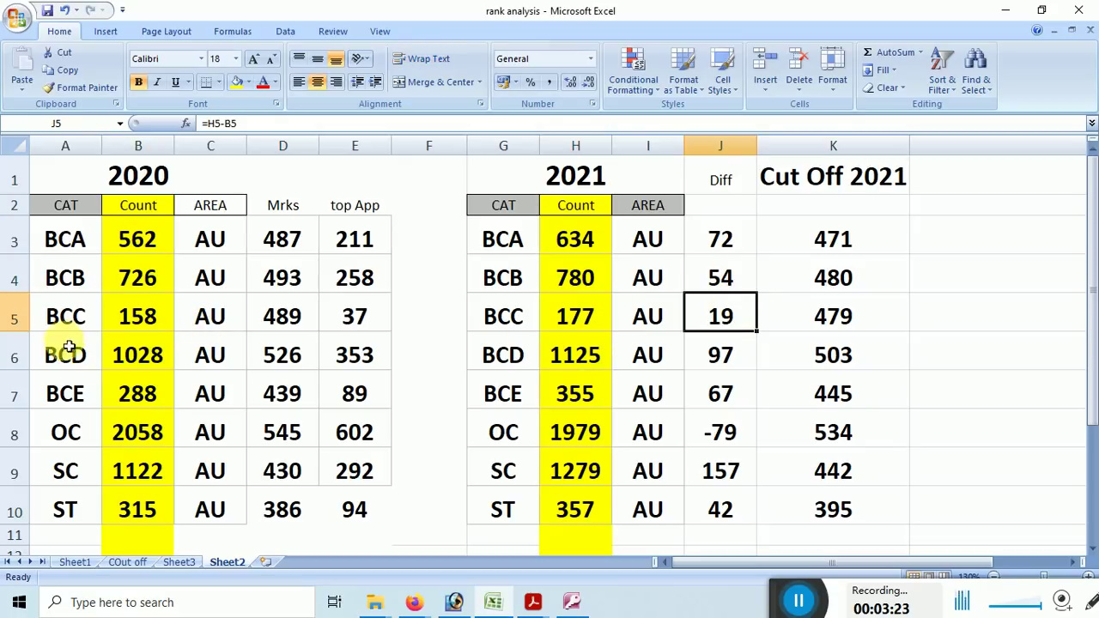
click(142, 364)
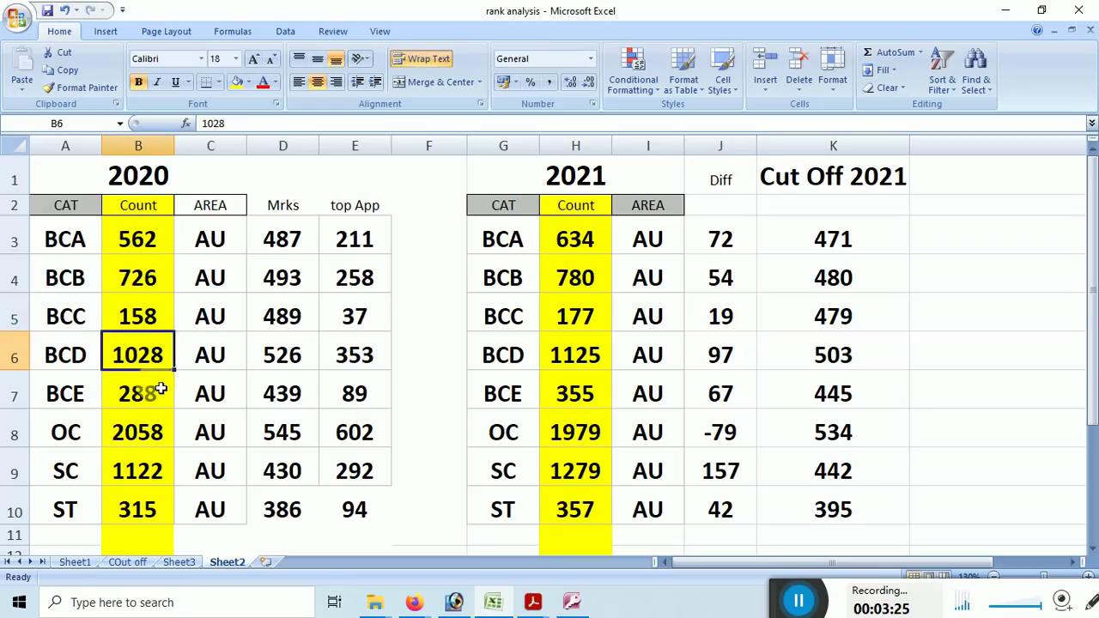
click(584, 361)
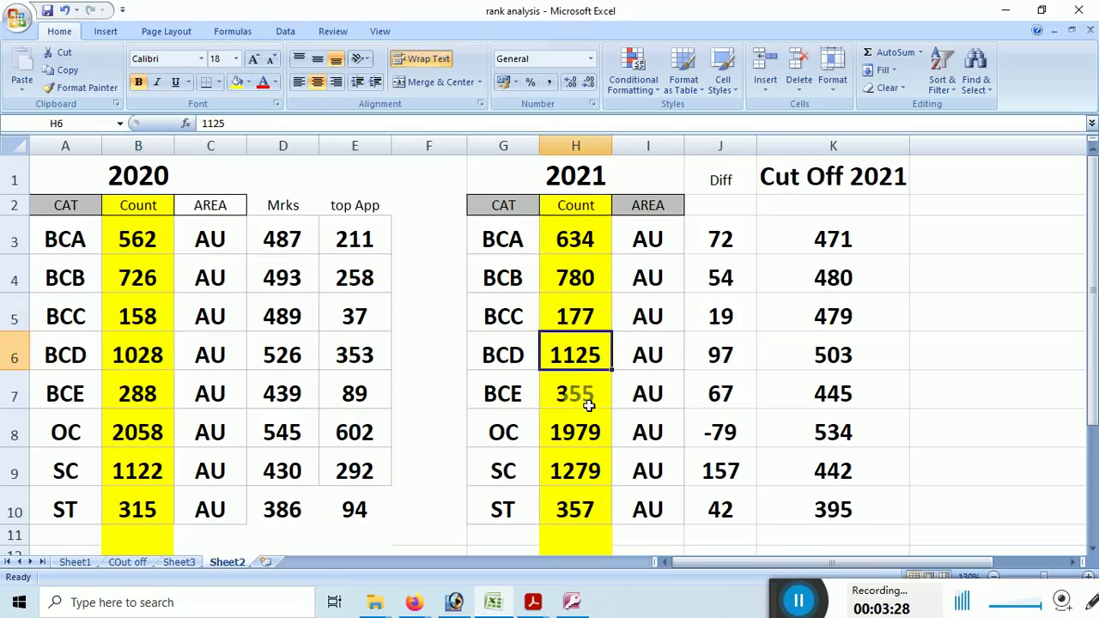
click(740, 362)
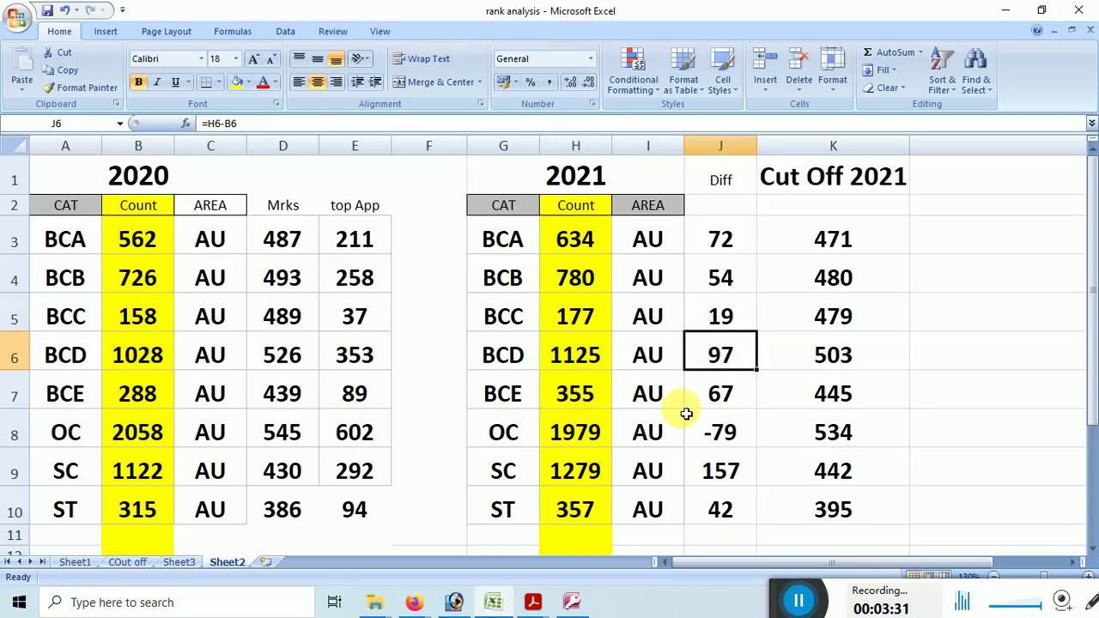
click(127, 395)
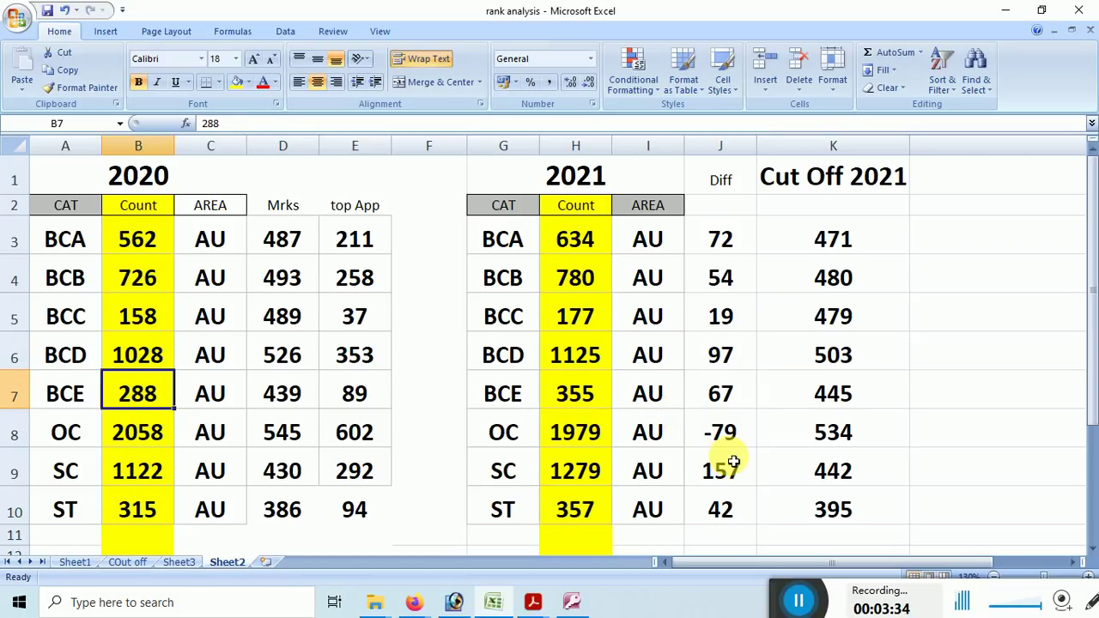
click(596, 399)
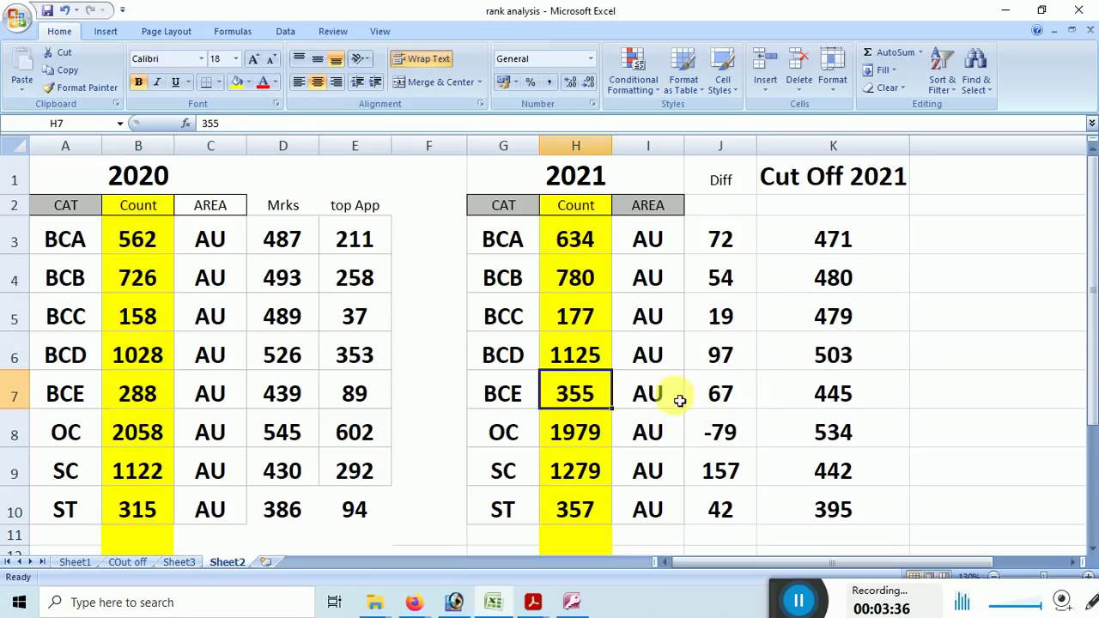
click(717, 393)
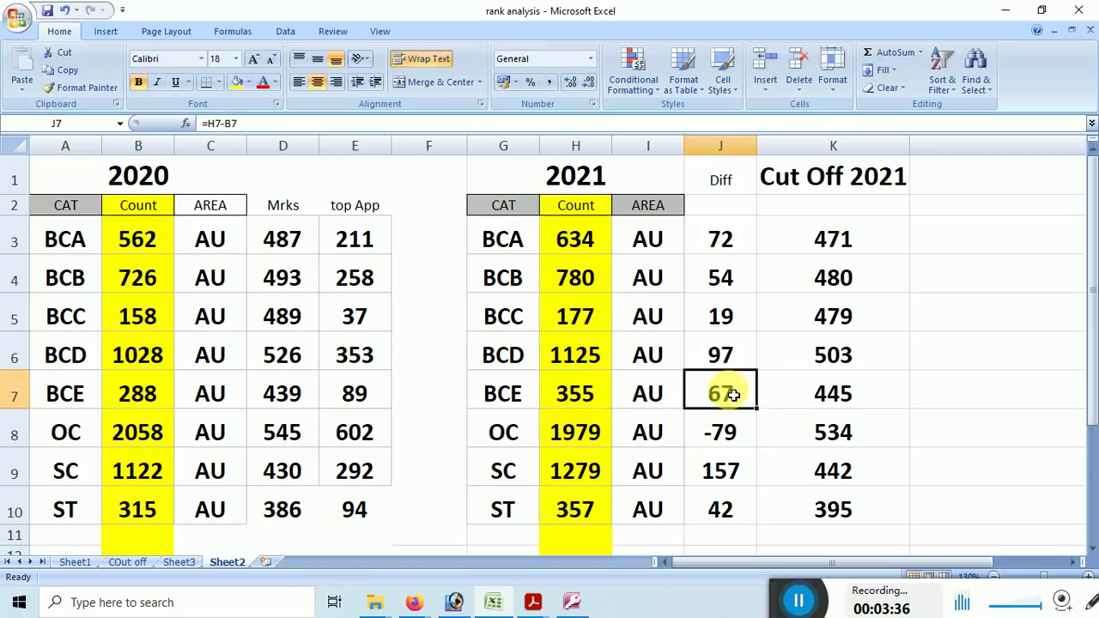
- Compare the 2020 and 2021 applicant counts and their differences for the OC, SC and ST categories
click(137, 426)
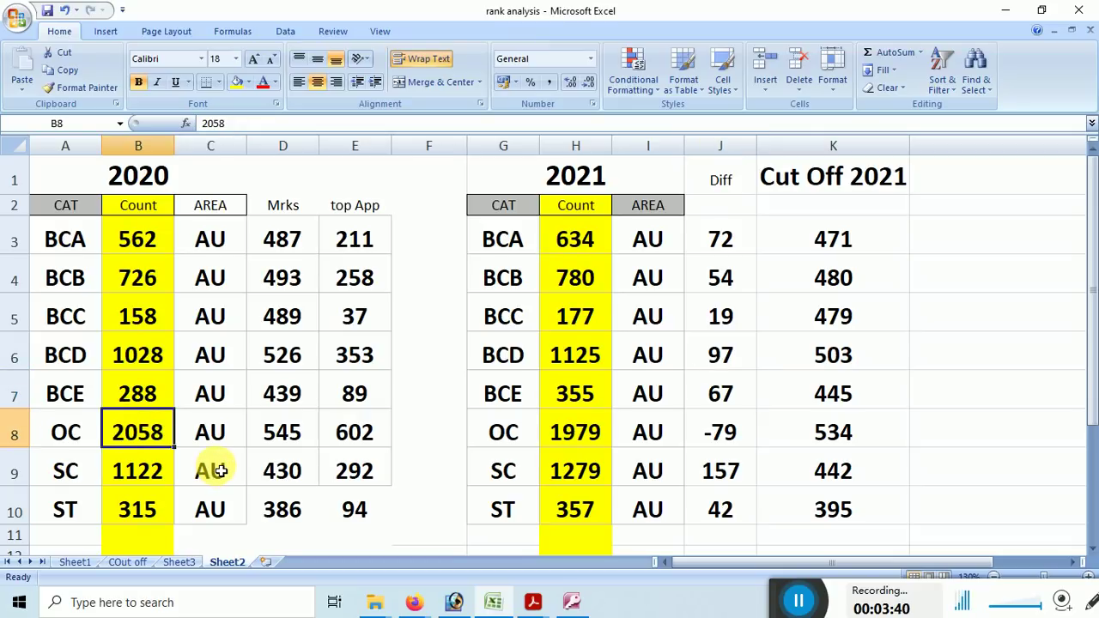
drag(151, 239, 149, 394)
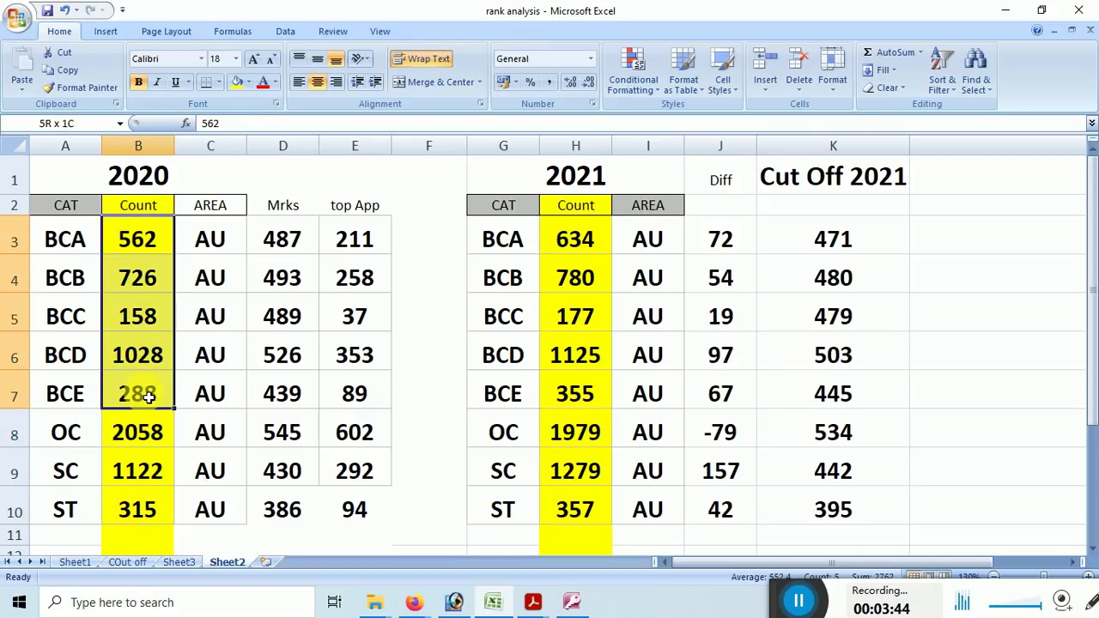
click(137, 434)
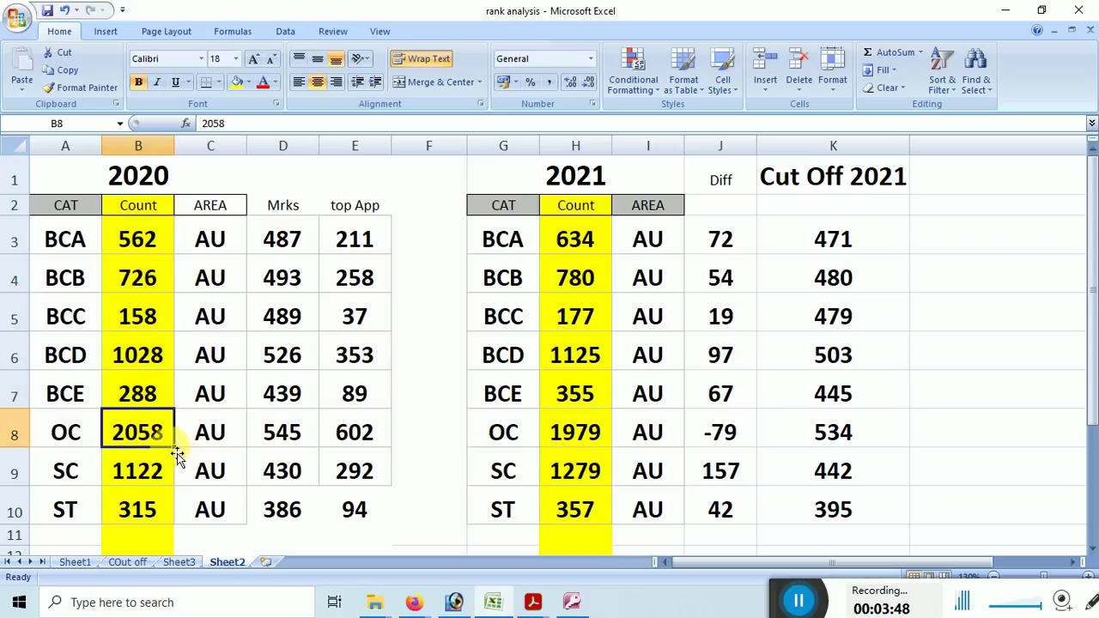
click(580, 434)
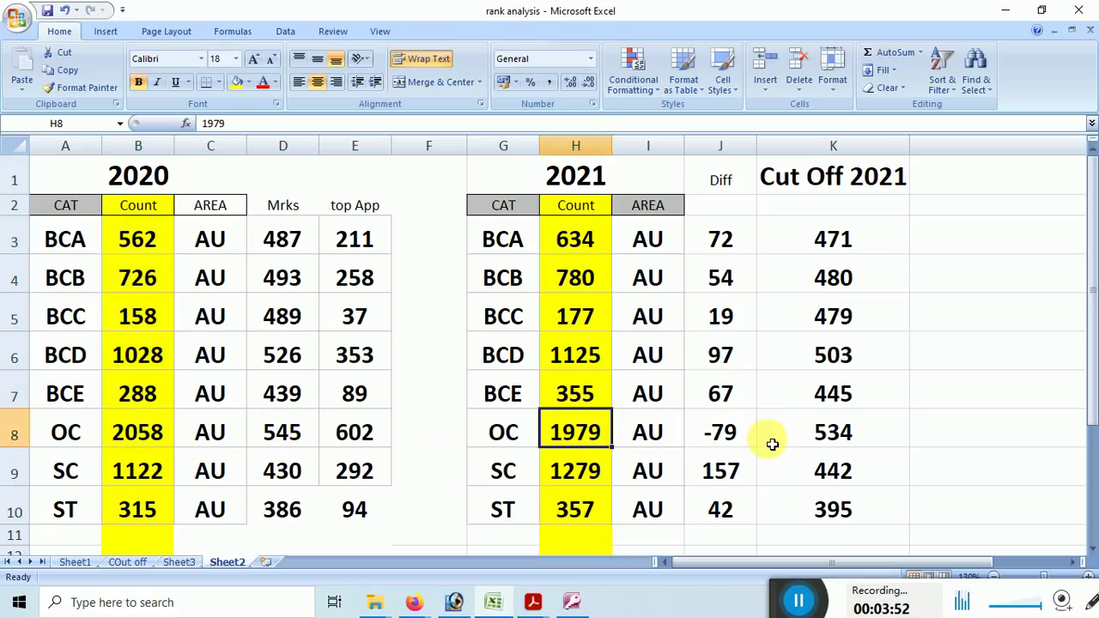
click(706, 437)
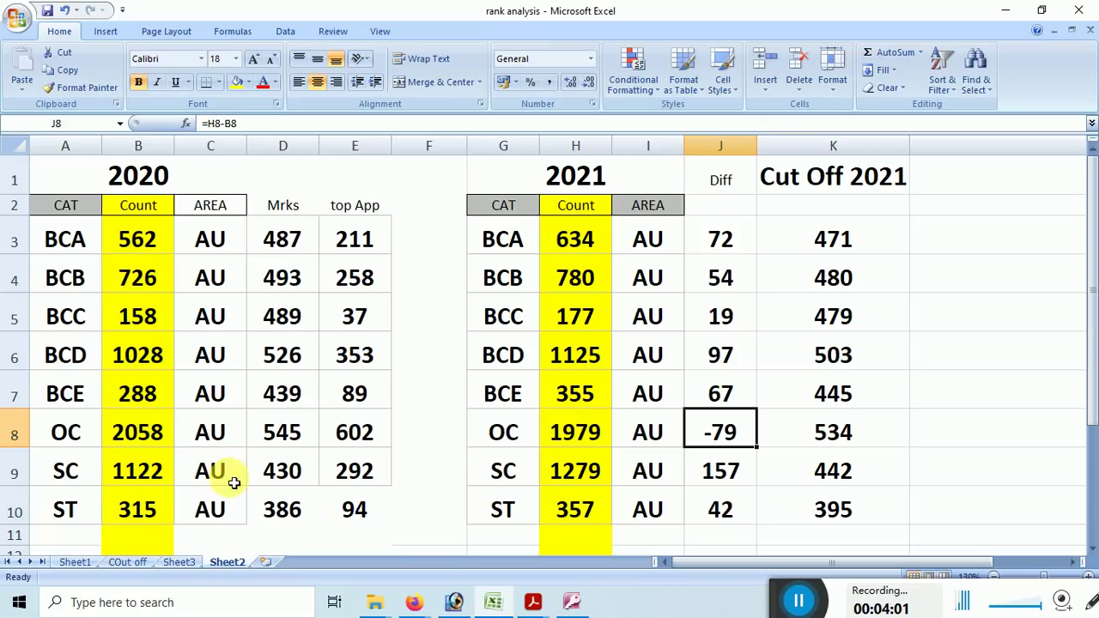
click(69, 479)
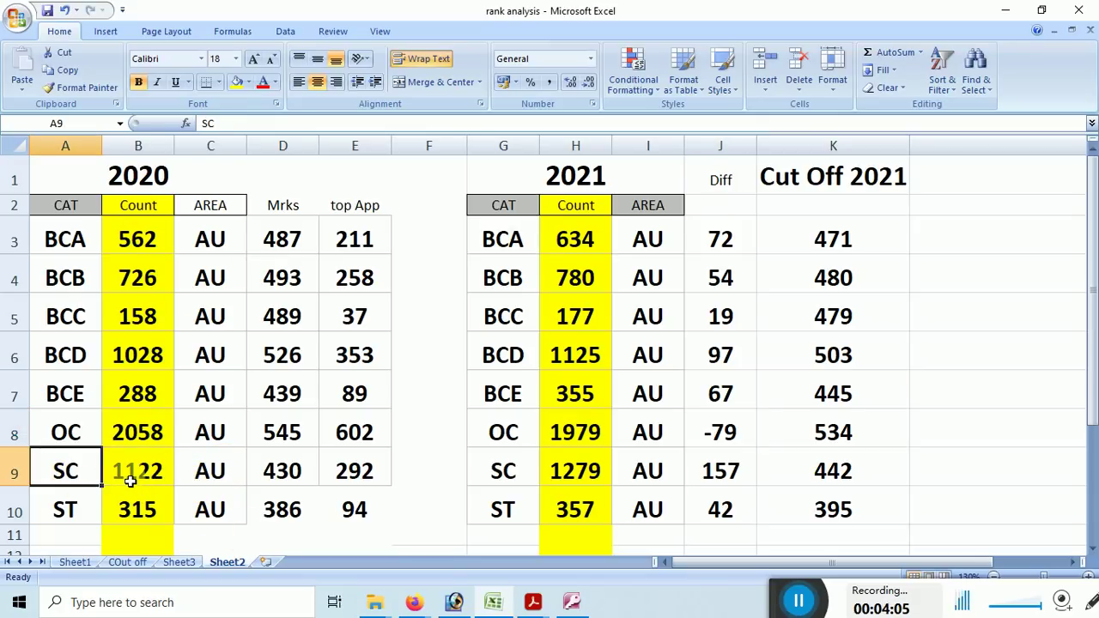
click(601, 479)
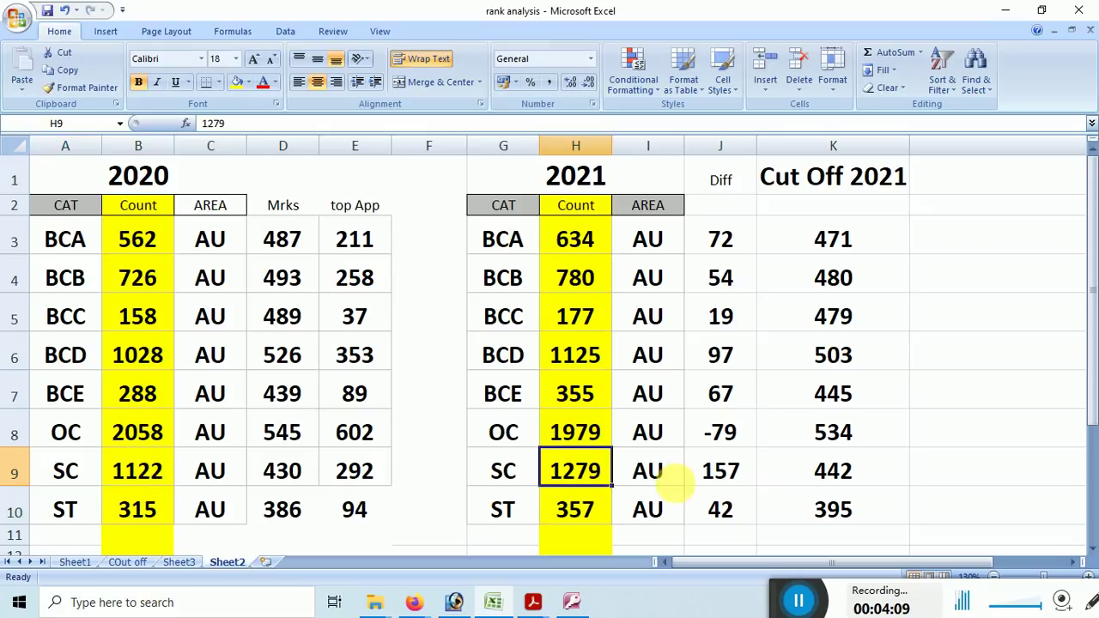
click(709, 468)
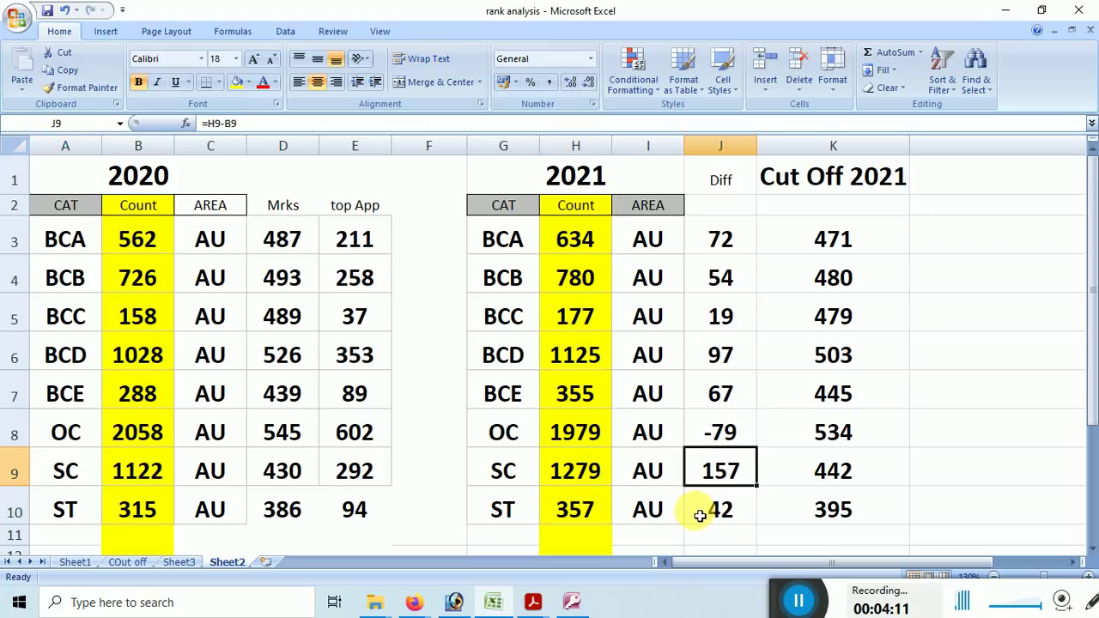
click(143, 515)
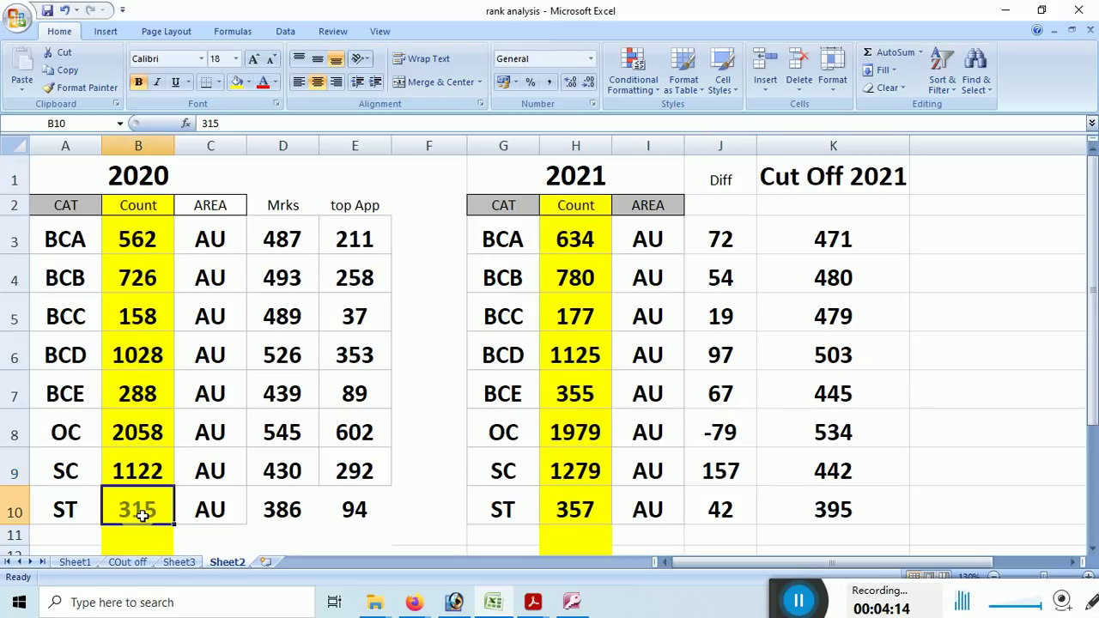
click(587, 515)
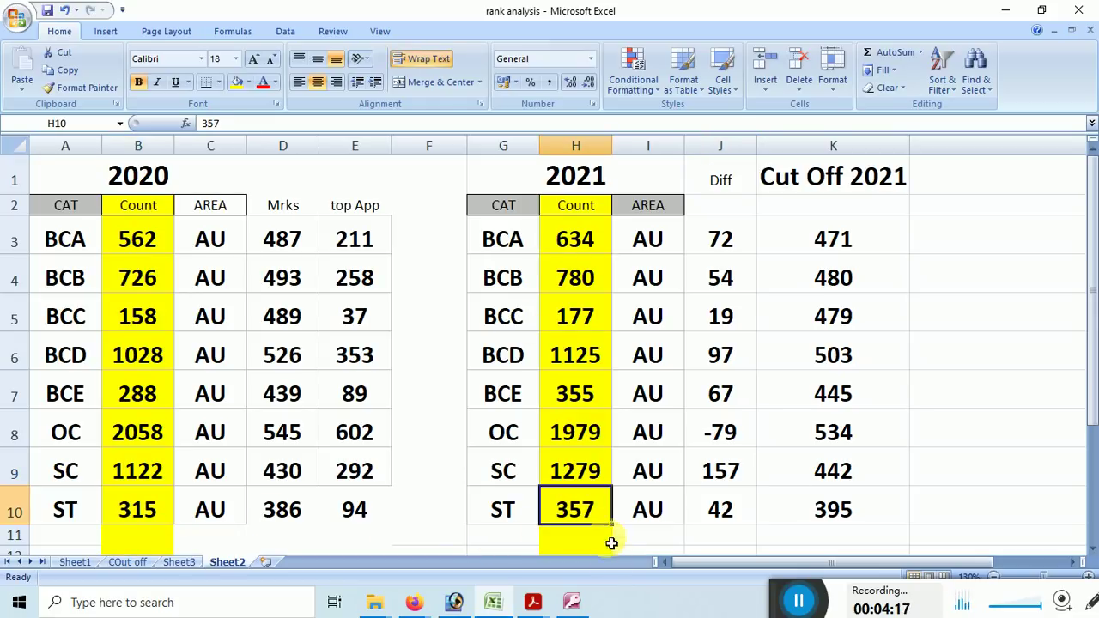
click(709, 511)
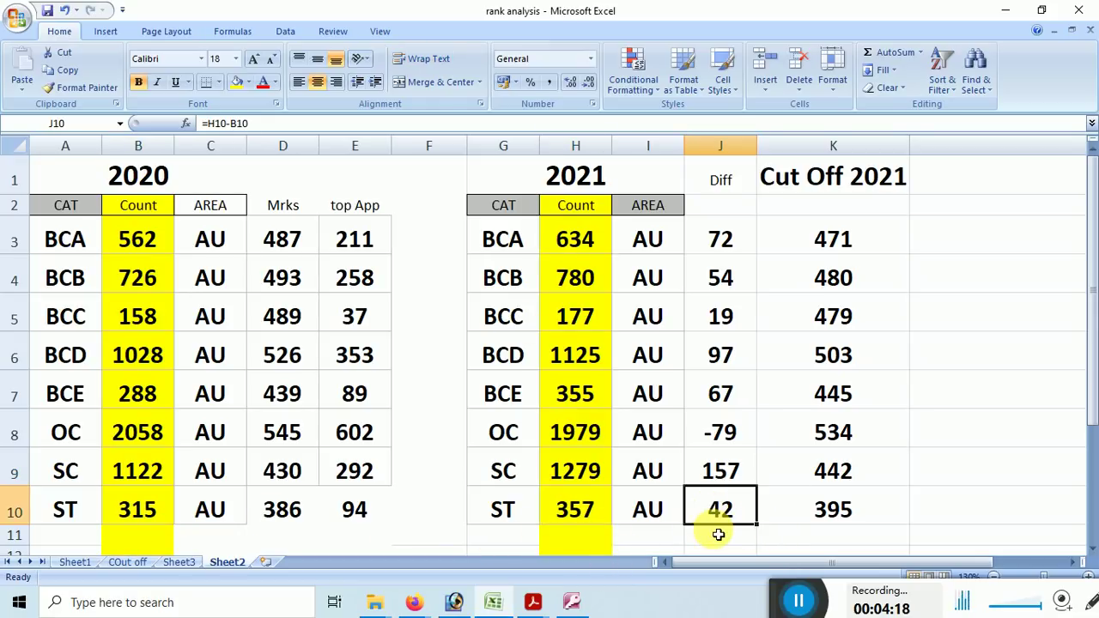
- Fill the OC difference cell J8 with yellow and the SC difference cell J9 with red
click(725, 433)
key(ctrl+a)
click(706, 438)
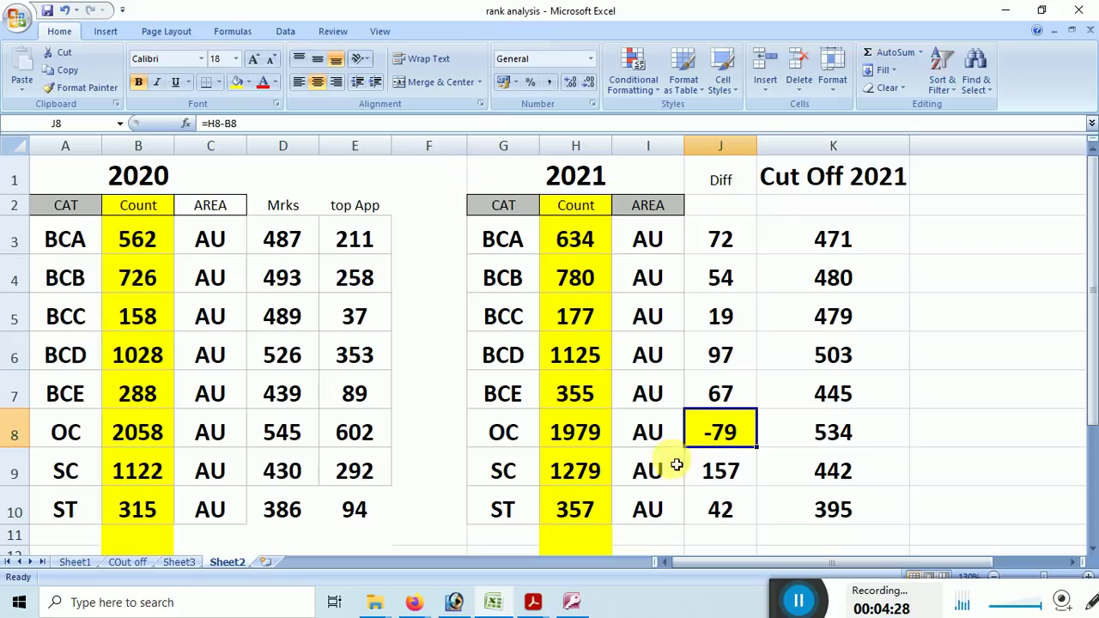
click(724, 471)
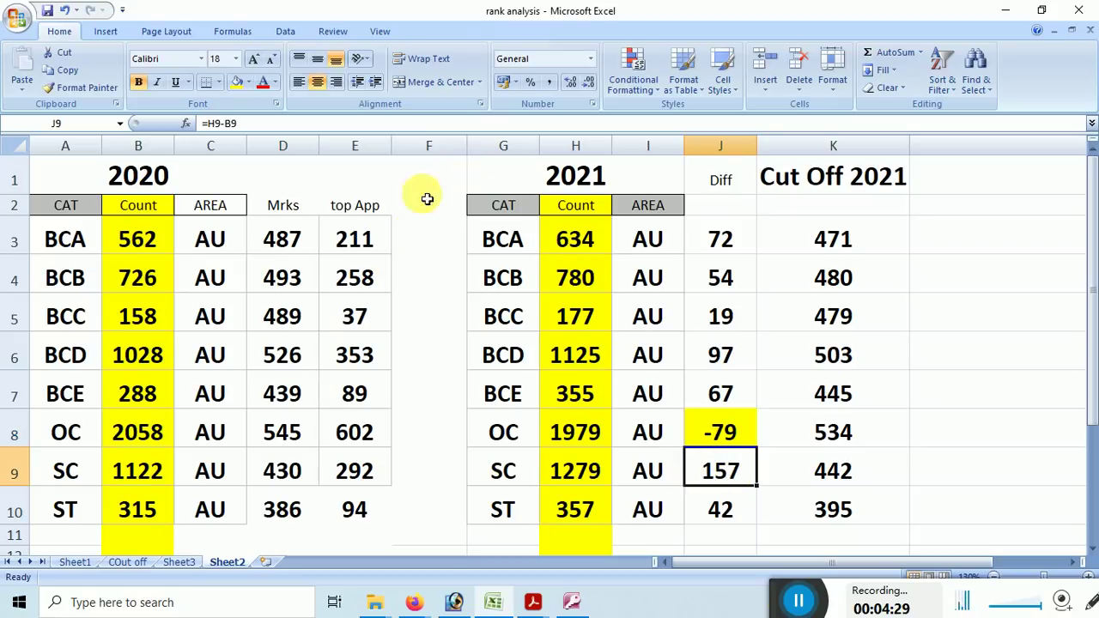
click(249, 82)
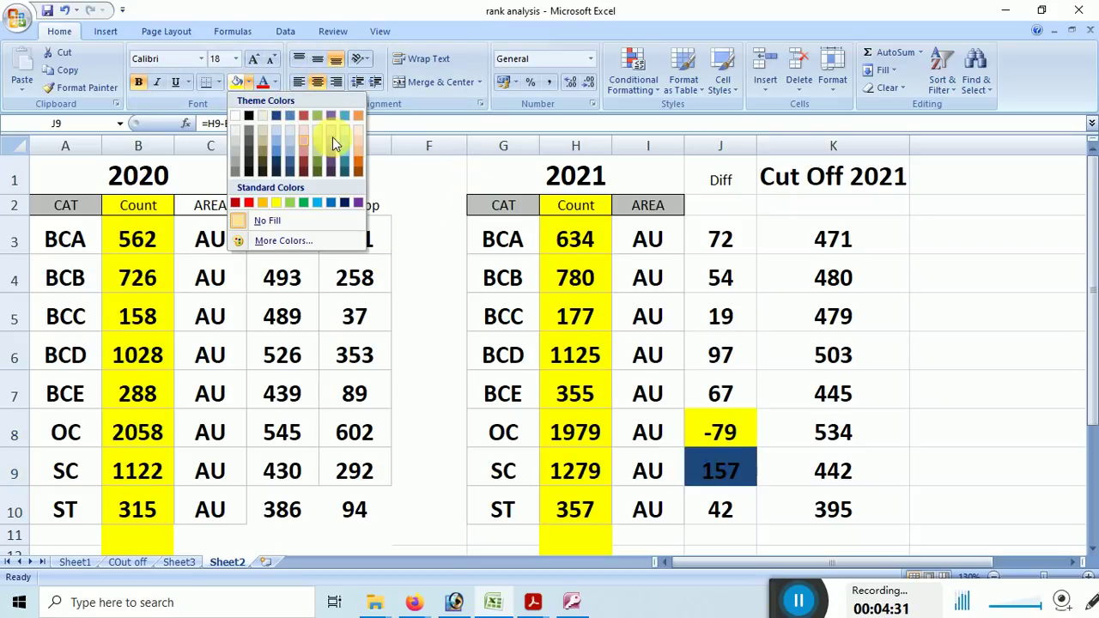
click(249, 203)
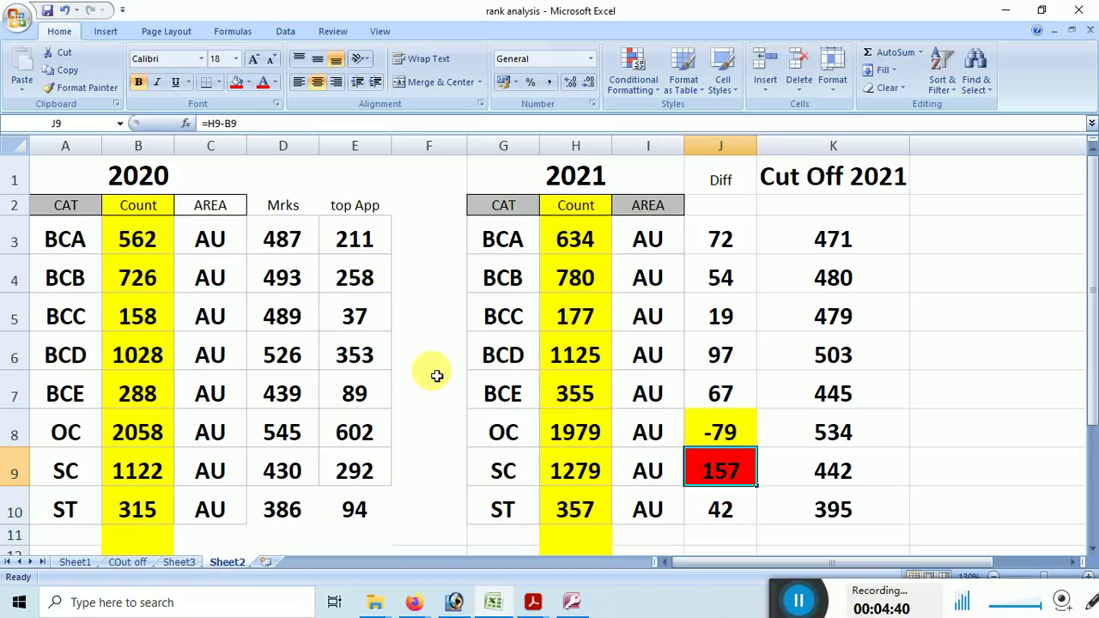
- Select the 2020 heading above the marks columns, and review the title and AU table in MBBS_Last_Ranks_2020_21.pdf in Acrobat Reader
click(286, 247)
drag(163, 180, 359, 184)
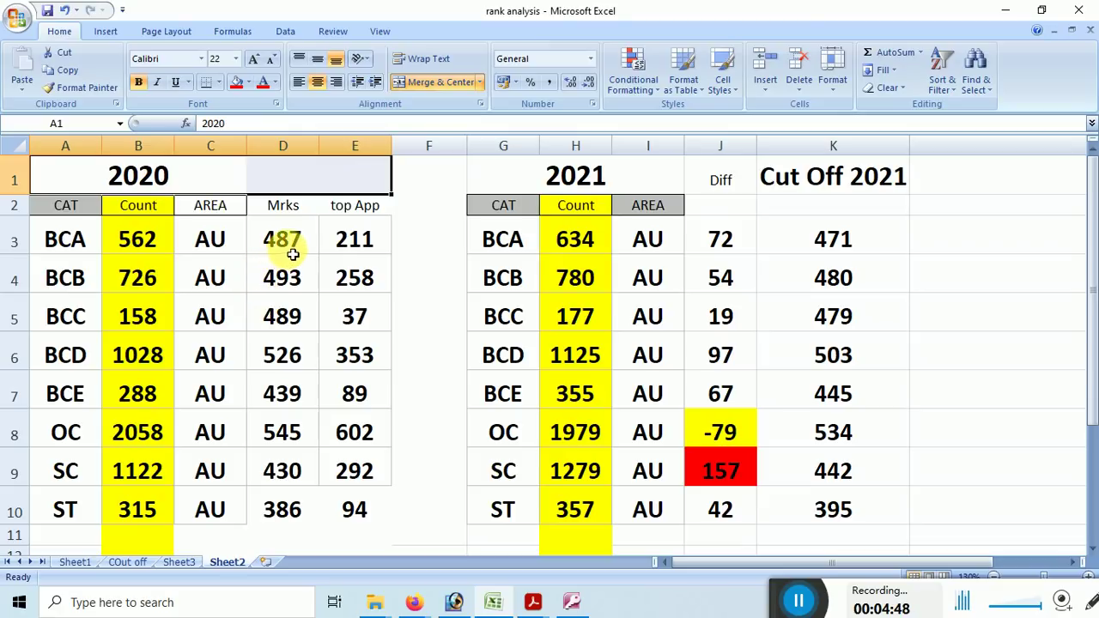
click(534, 604)
click(425, 546)
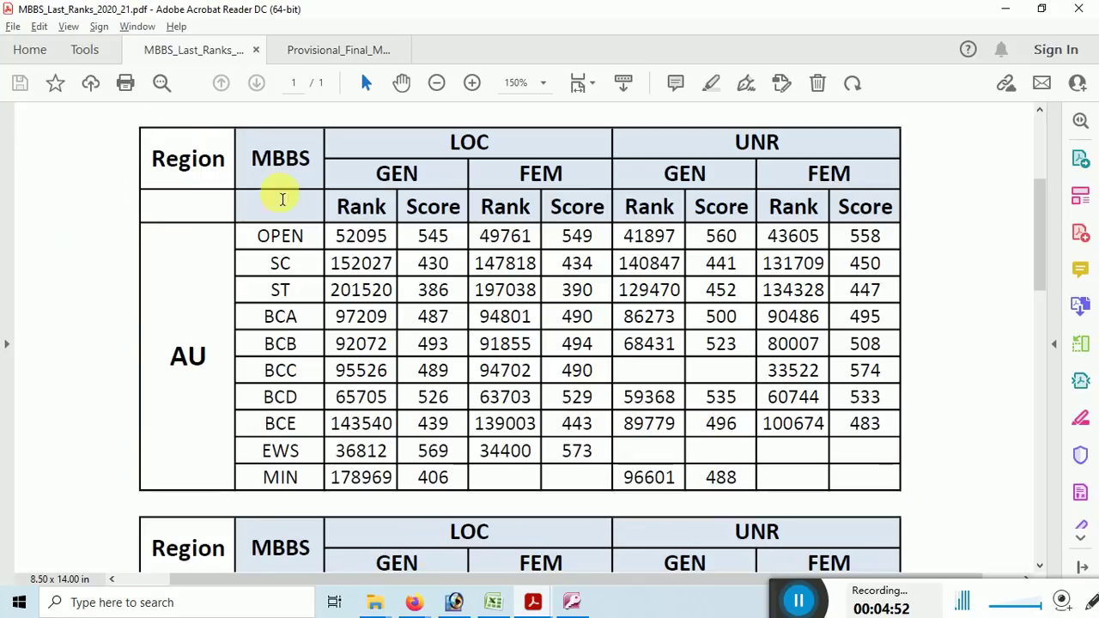
scroll(314, 318, up, 5)
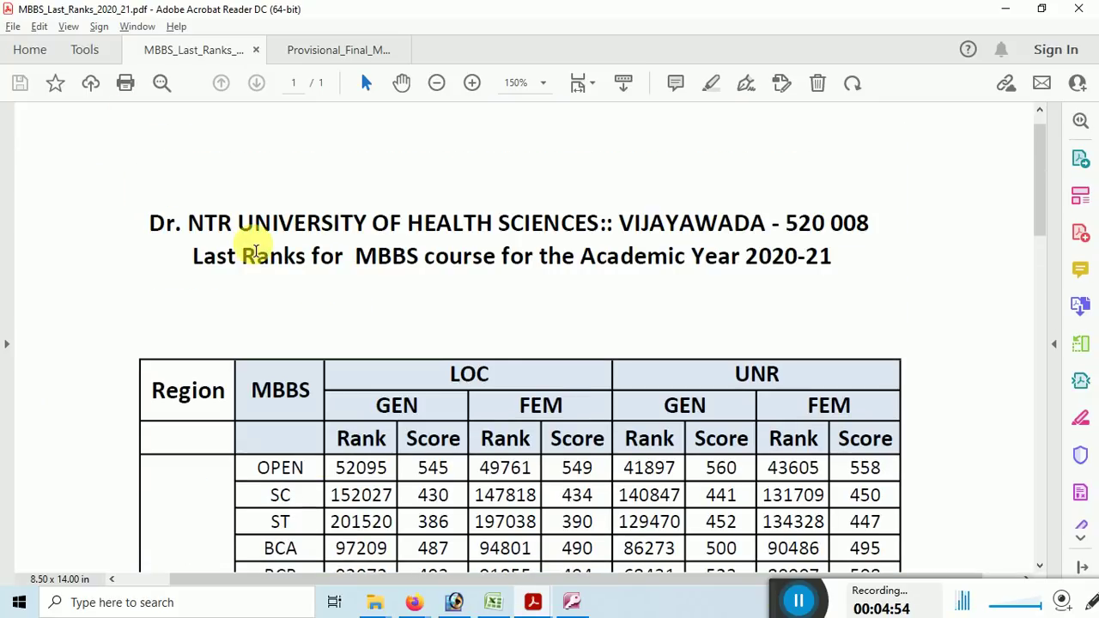
scroll(449, 361, down, 4)
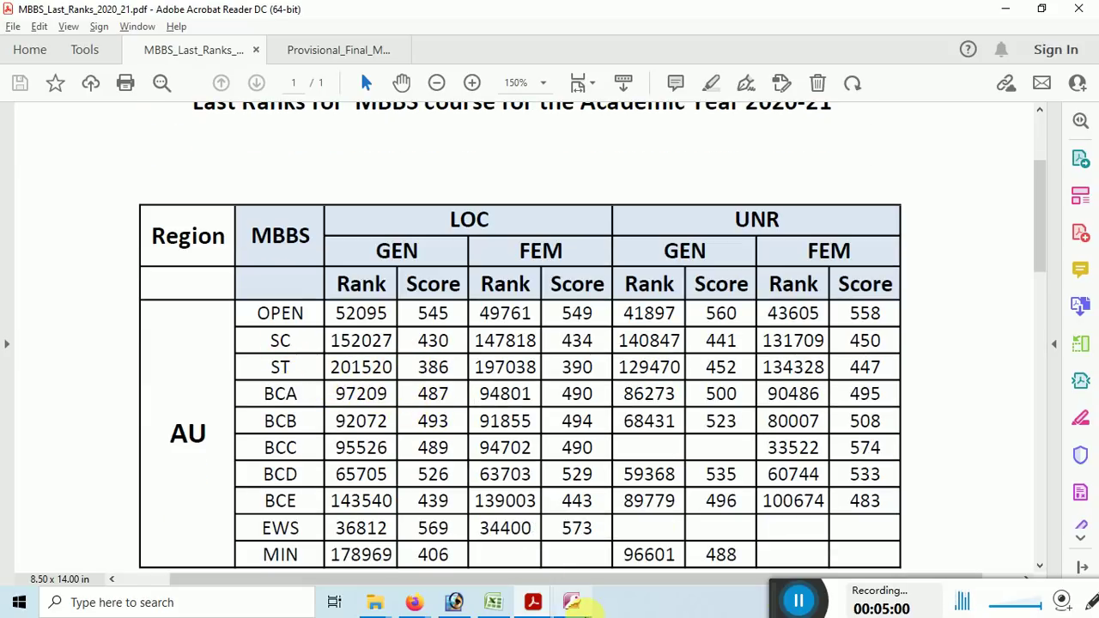
click(533, 603)
click(515, 524)
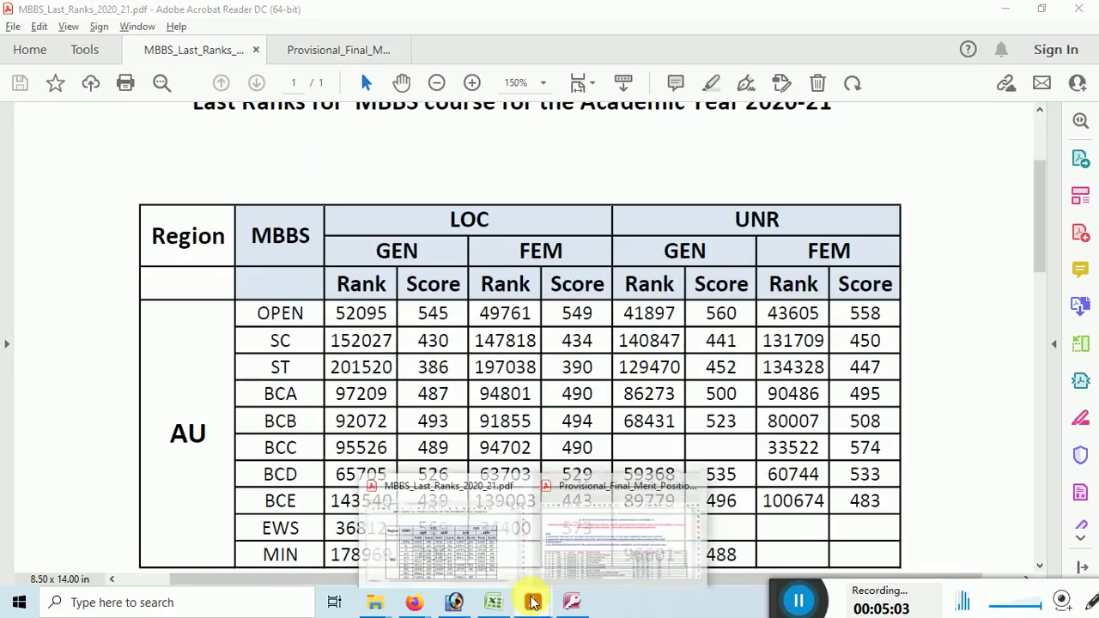
- Switch to the rank analysis workbook in Excel and point out BCA's 2020 count and marks cells
click(494, 603)
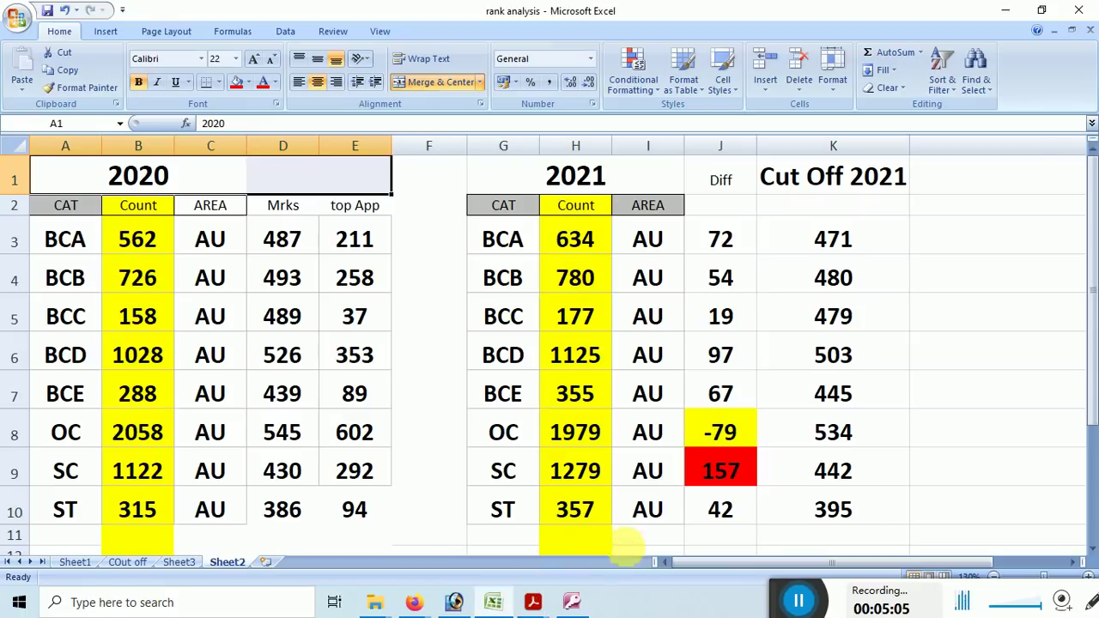
click(241, 316)
drag(67, 239, 110, 245)
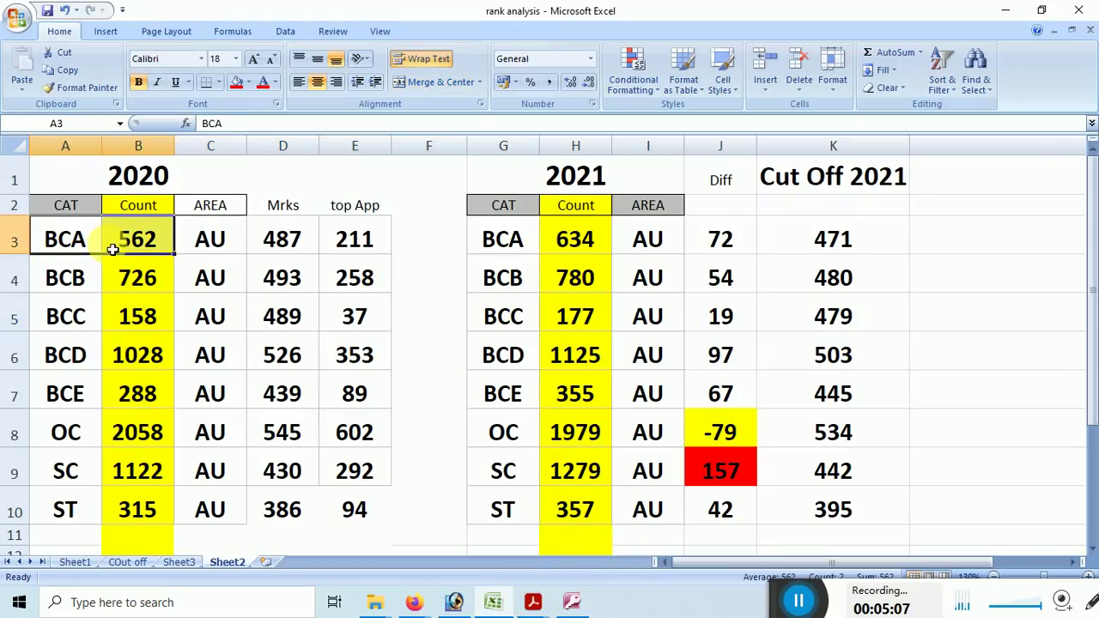
click(282, 240)
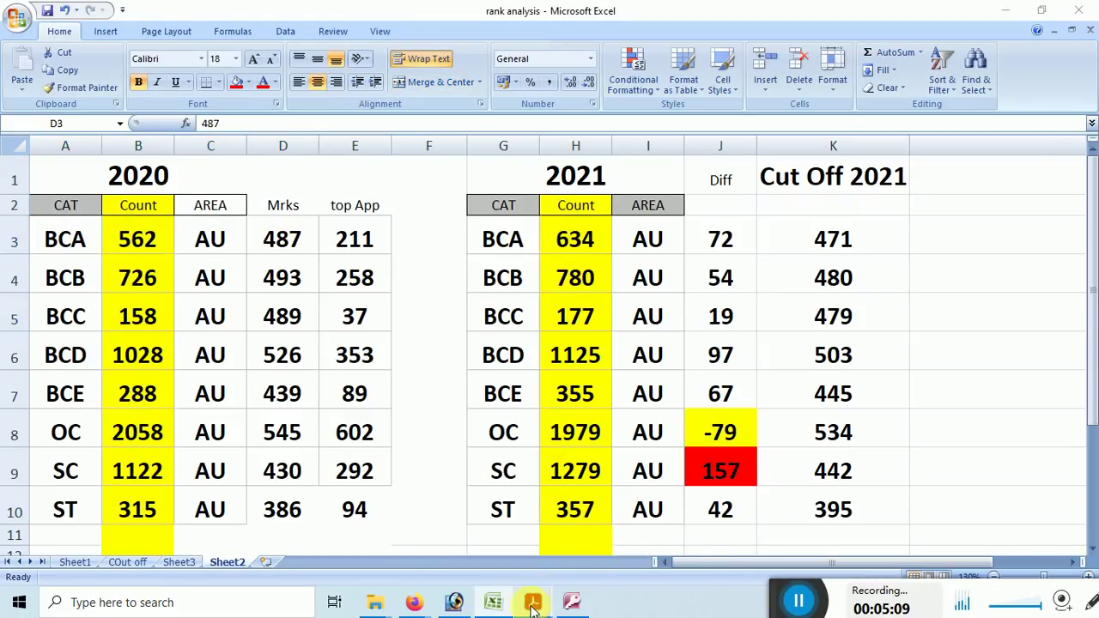
- Switch to MBBS_Last_Ranks_2020_21.pdf in Acrobat Reader and select BCA's local general rank and score in the AU table
mouse_move(533, 601)
click(400, 559)
scroll(301, 384, down, 1)
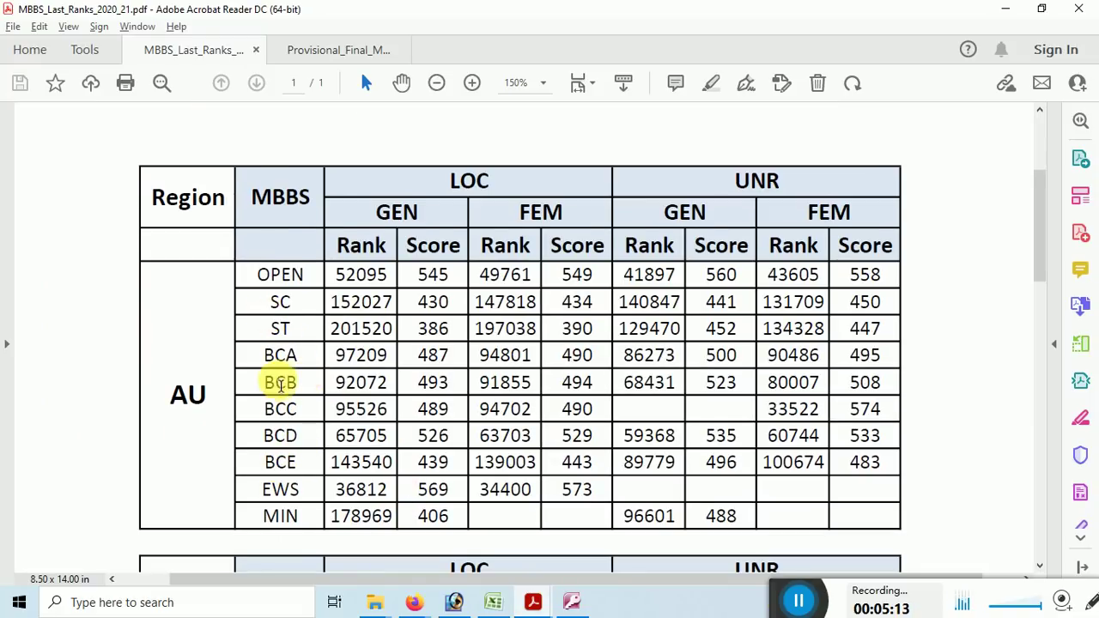
mouse_move(260, 354)
mouse_down()
mouse_move(444, 363)
mouse_move(408, 376)
mouse_move(455, 342)
mouse_up()
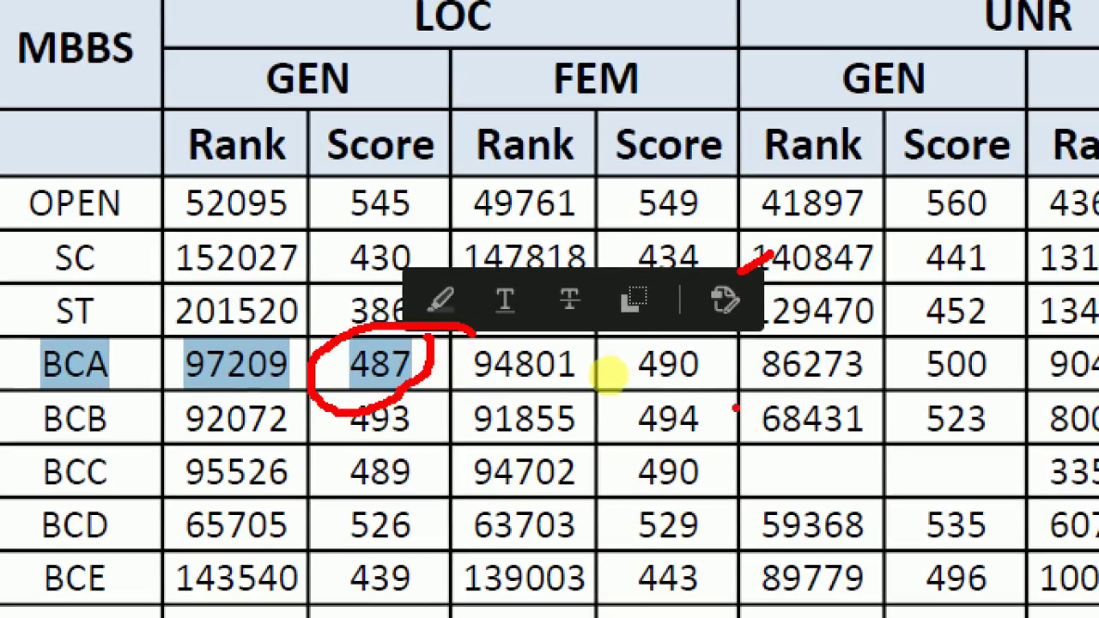
- Annotate the magnified AU table in red, linking BCA's local general and female scores and ticking the LOC GEN column, and clear the marks
drag(446, 358, 460, 246)
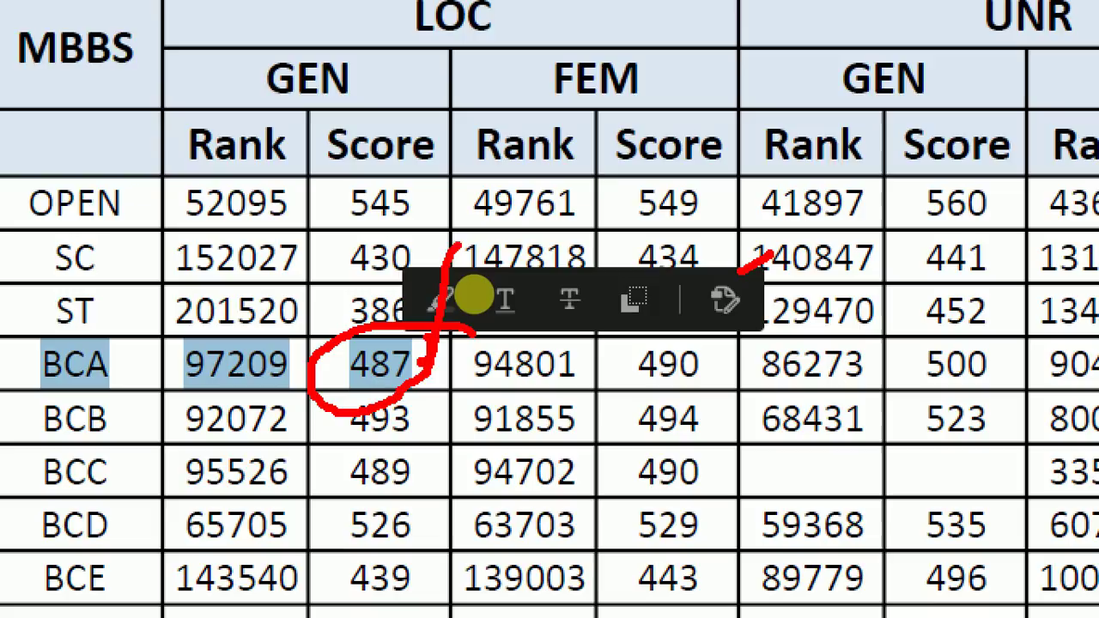
click(450, 395)
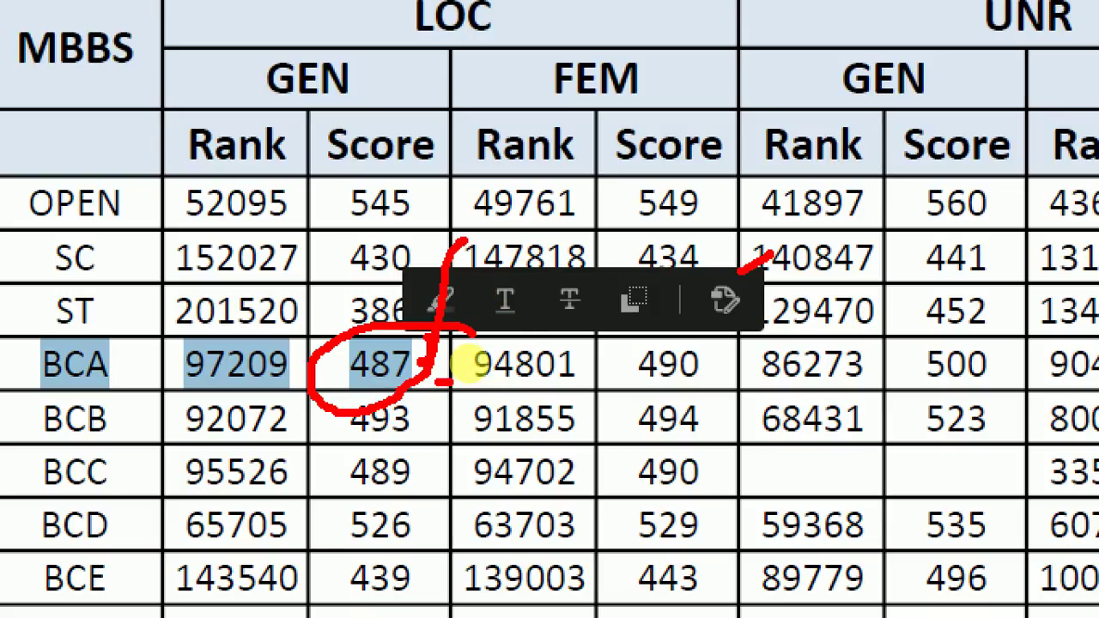
drag(449, 361, 449, 402)
drag(436, 383, 459, 382)
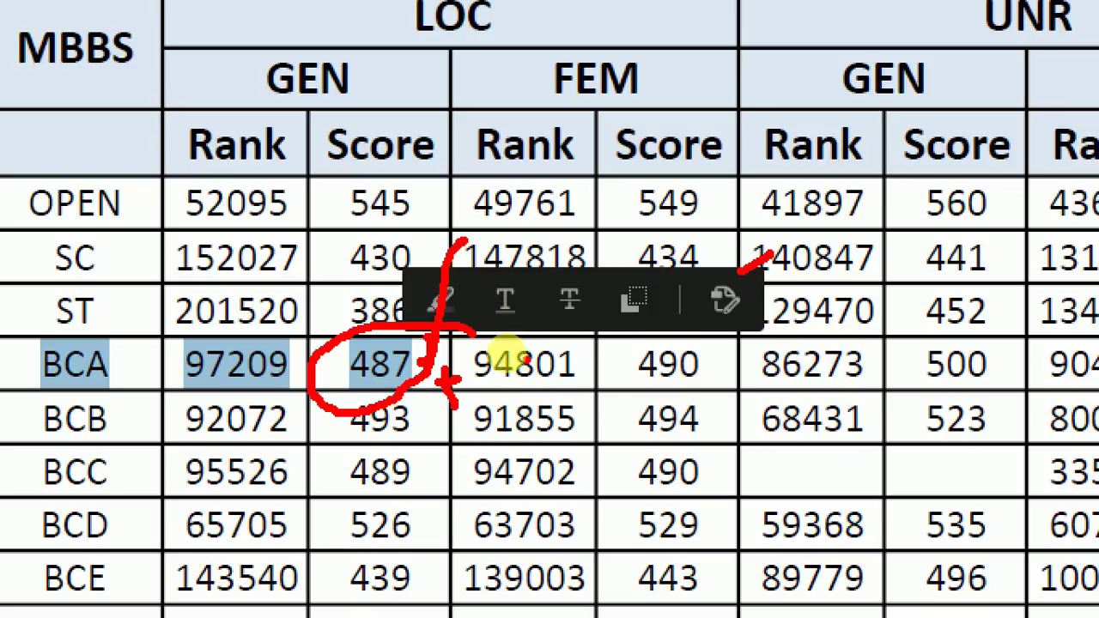
mouse_move(674, 324)
mouse_down()
mouse_move(705, 343)
mouse_move(455, 361)
mouse_up()
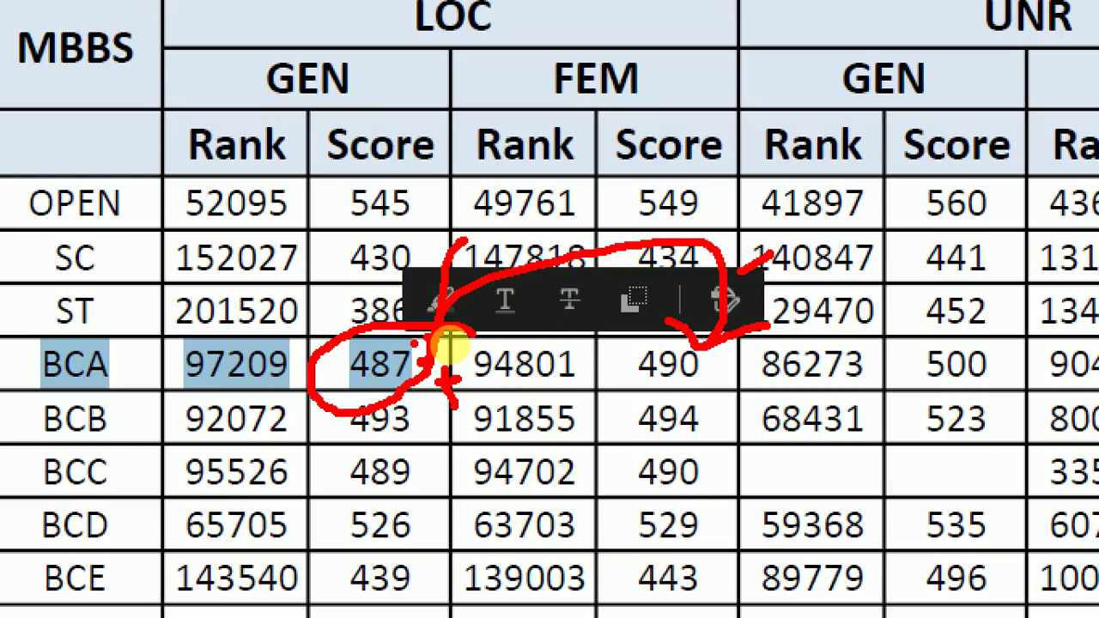
mouse_move(375, 79)
mouse_down()
mouse_move(477, 39)
mouse_move(505, 12)
mouse_up()
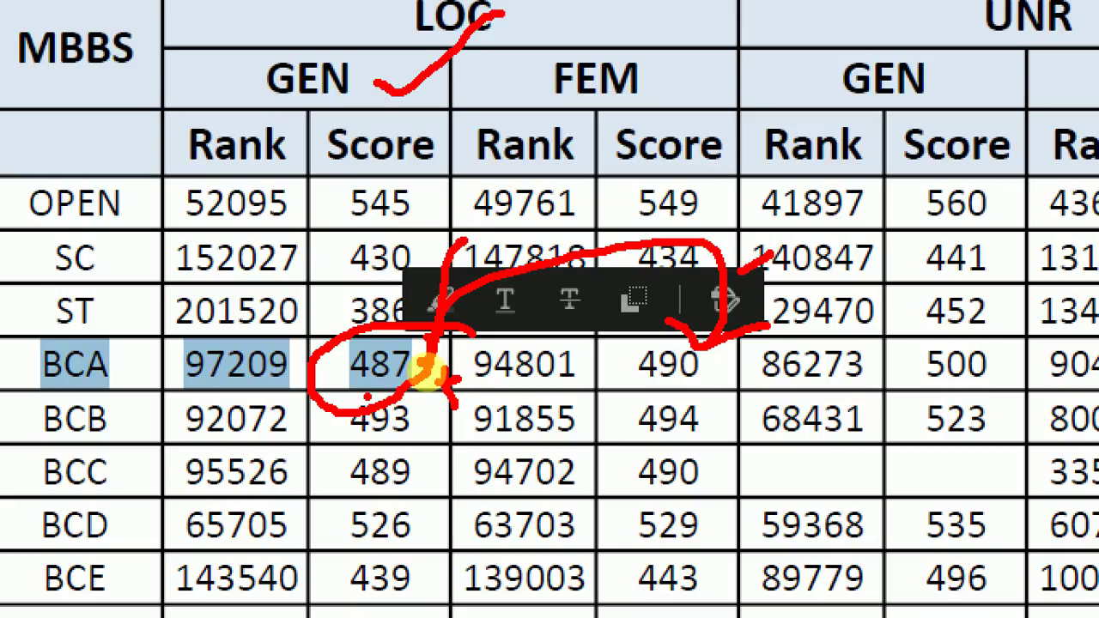
drag(386, 393, 342, 397)
drag(700, 378, 746, 366)
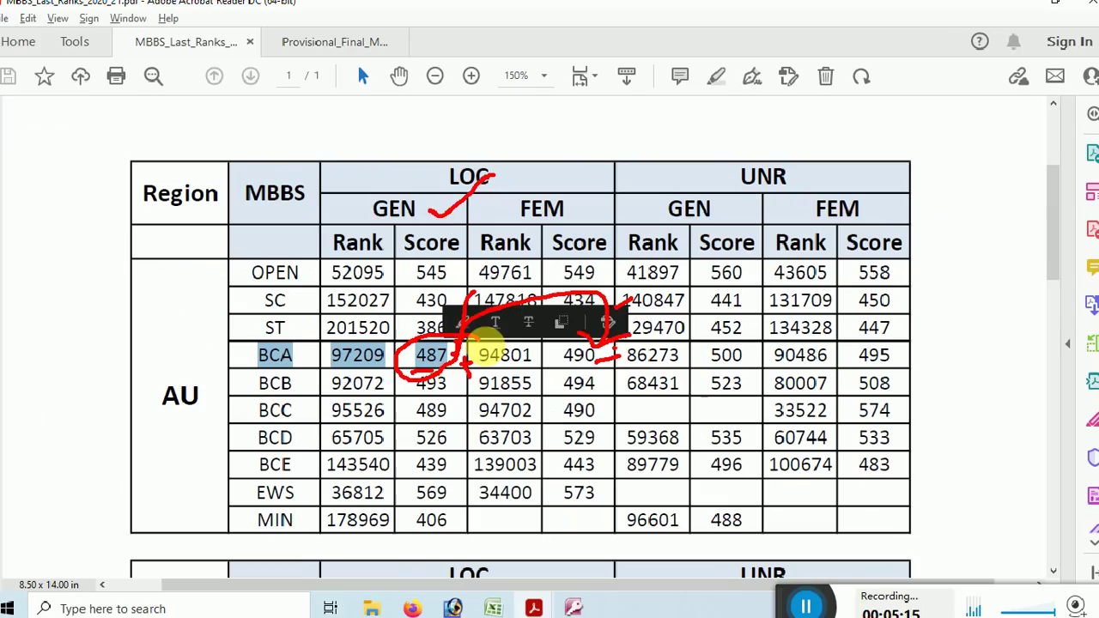
key(Escape)
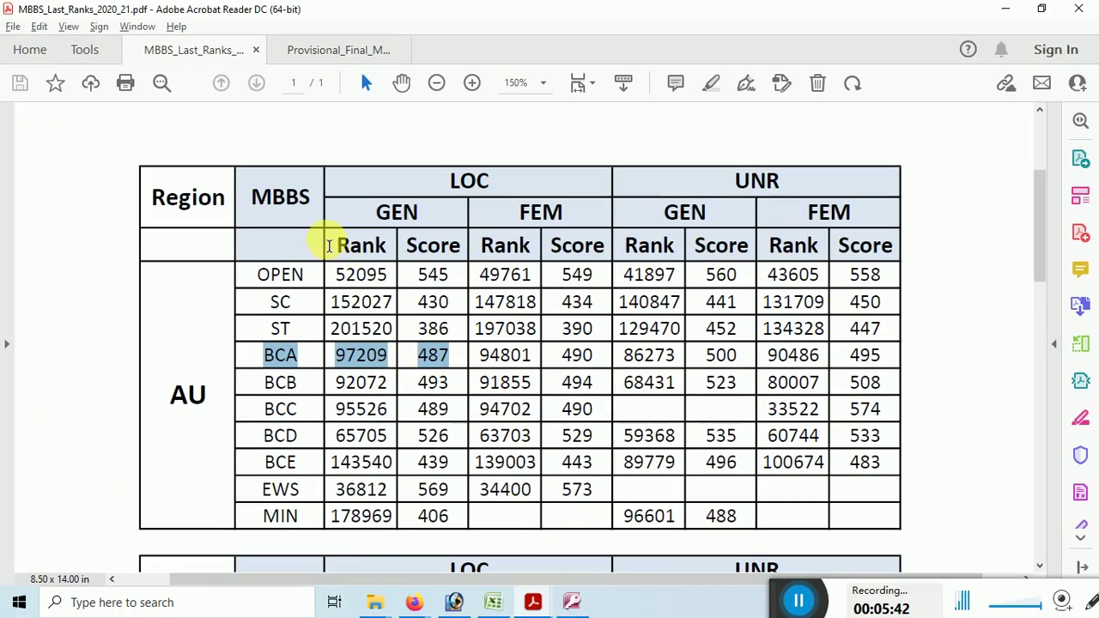
- Magnify the AU table again, trace a red line from the local GEN Score heading down to BCA, and exit the magnified view
key(ctrl+1)
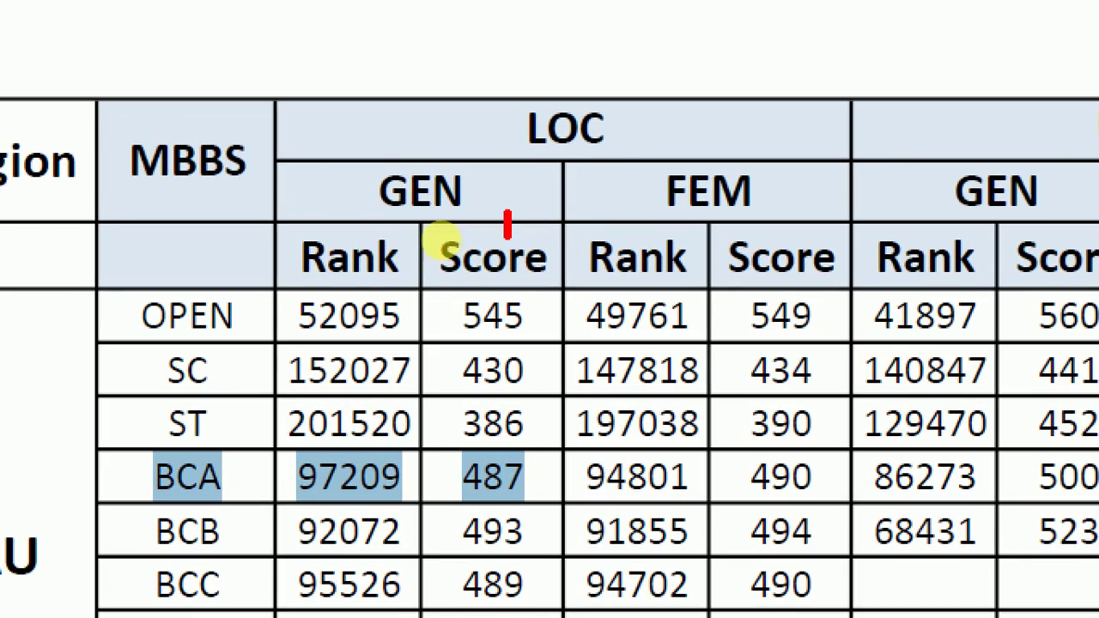
drag(507, 233, 522, 464)
key(Escape)
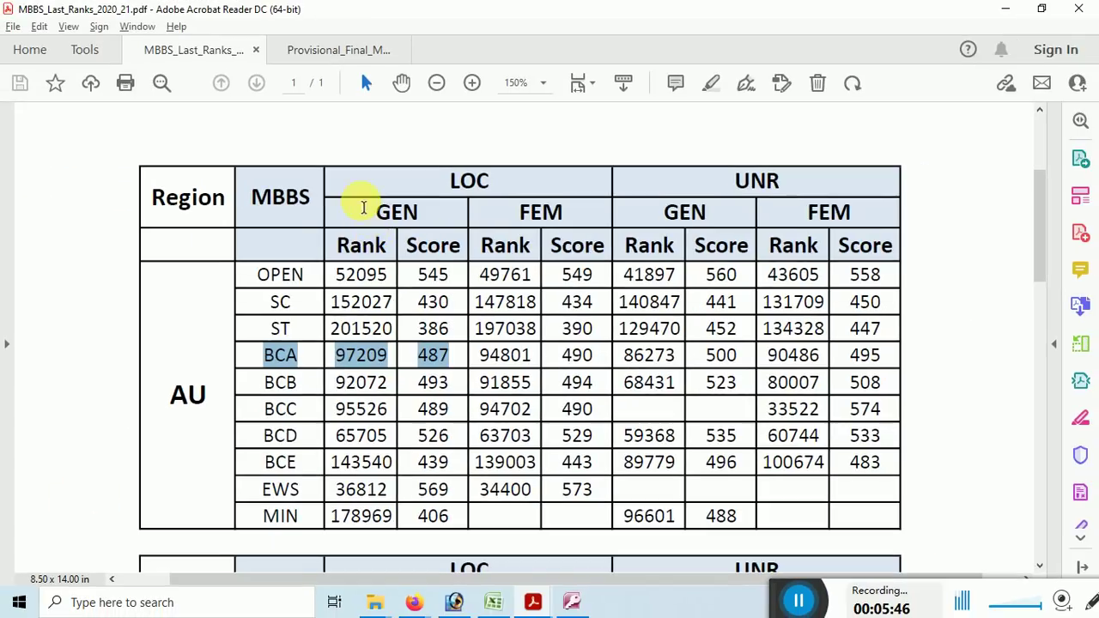
- Switch to the Excel rank analysis workbook, select the BCA row, and draw a temporary red arrow from its 2020 count to its top App value
click(571, 602)
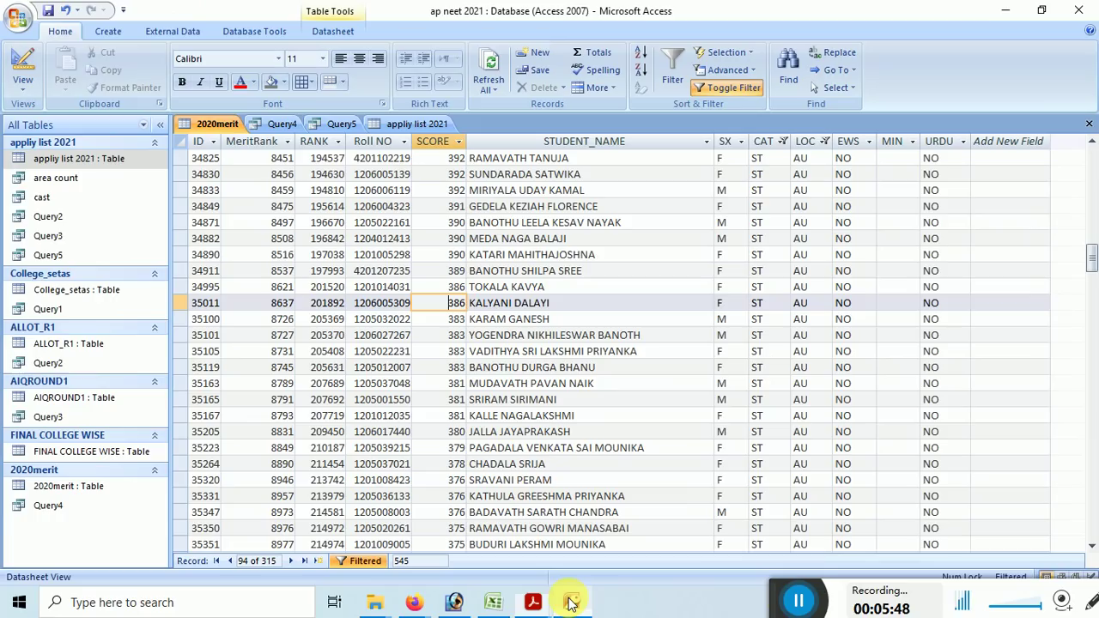
click(493, 602)
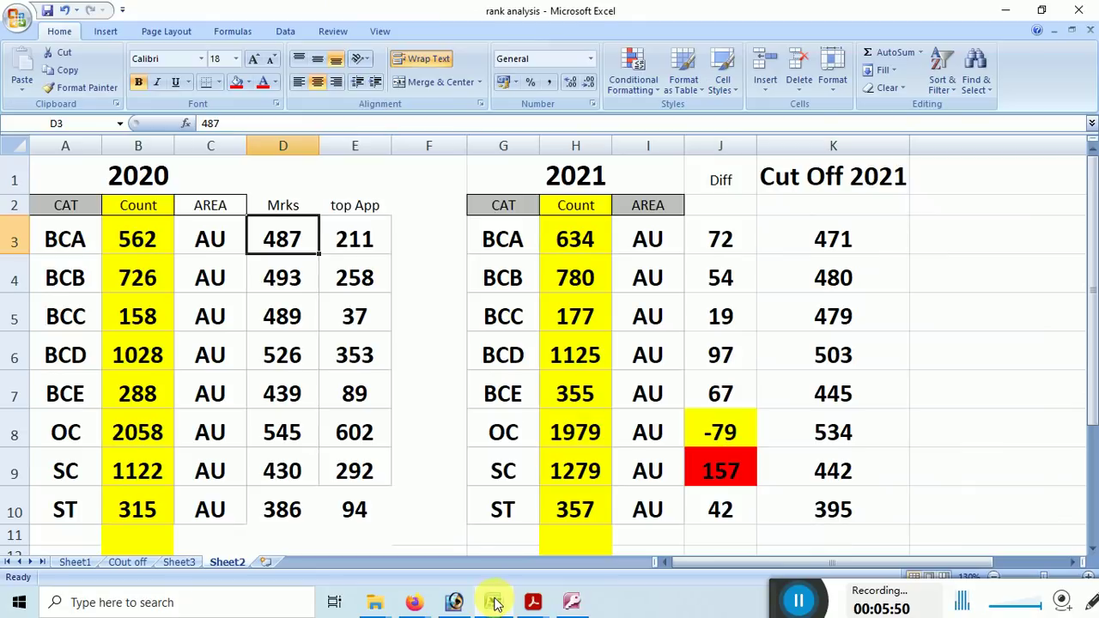
double_click(386, 237)
drag(385, 237, 210, 235)
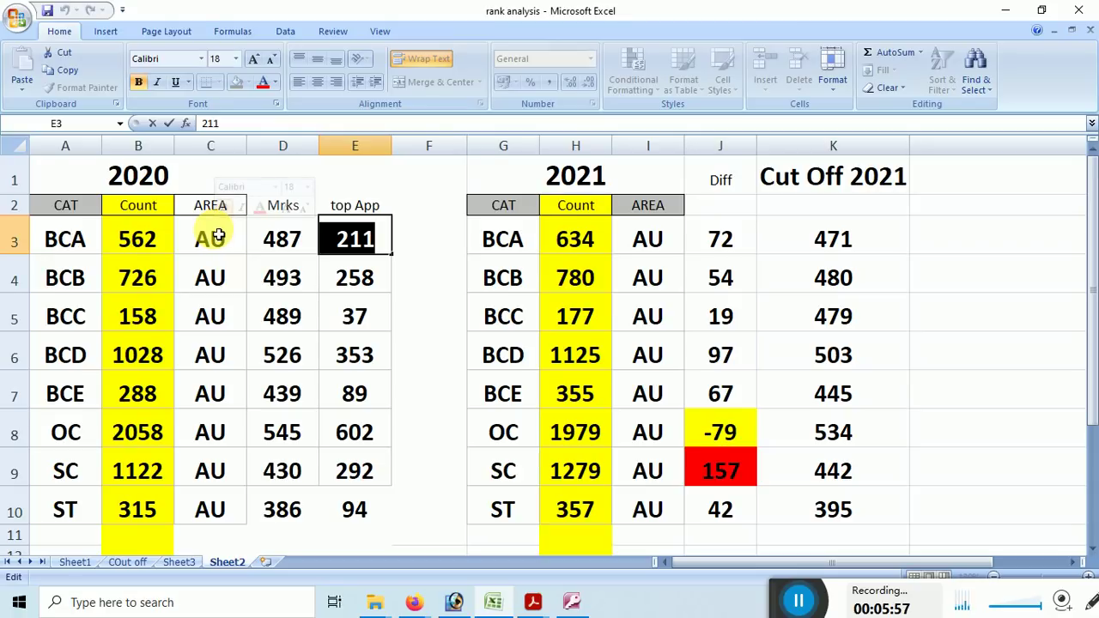
click(15, 240)
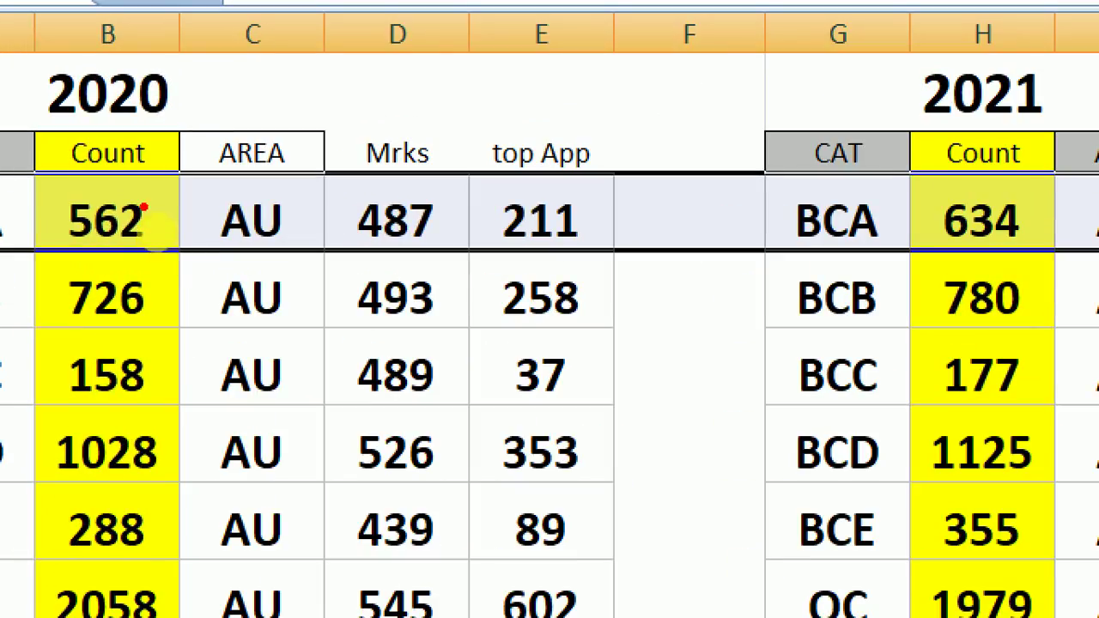
mouse_move(144, 208)
mouse_down()
mouse_move(86, 182)
mouse_move(38, 249)
mouse_move(154, 225)
mouse_move(159, 187)
mouse_move(246, 103)
mouse_move(560, 170)
mouse_up()
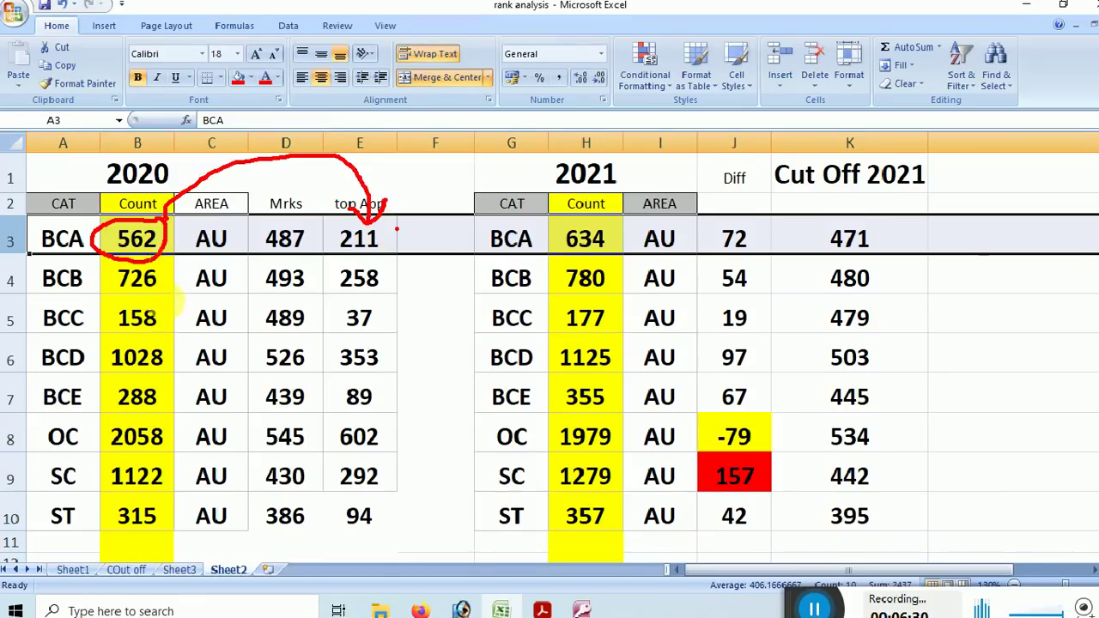
key(Escape)
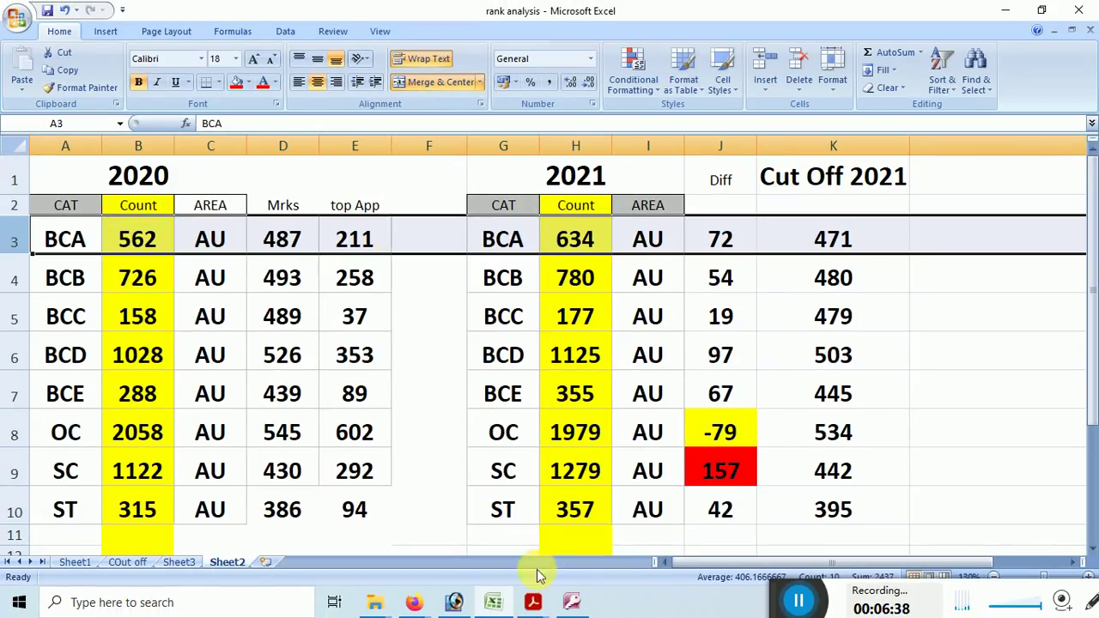
- Switch to the ap neet 2021 database in Access and filter the CAT column of the 2020merit table to BCA only
click(571, 602)
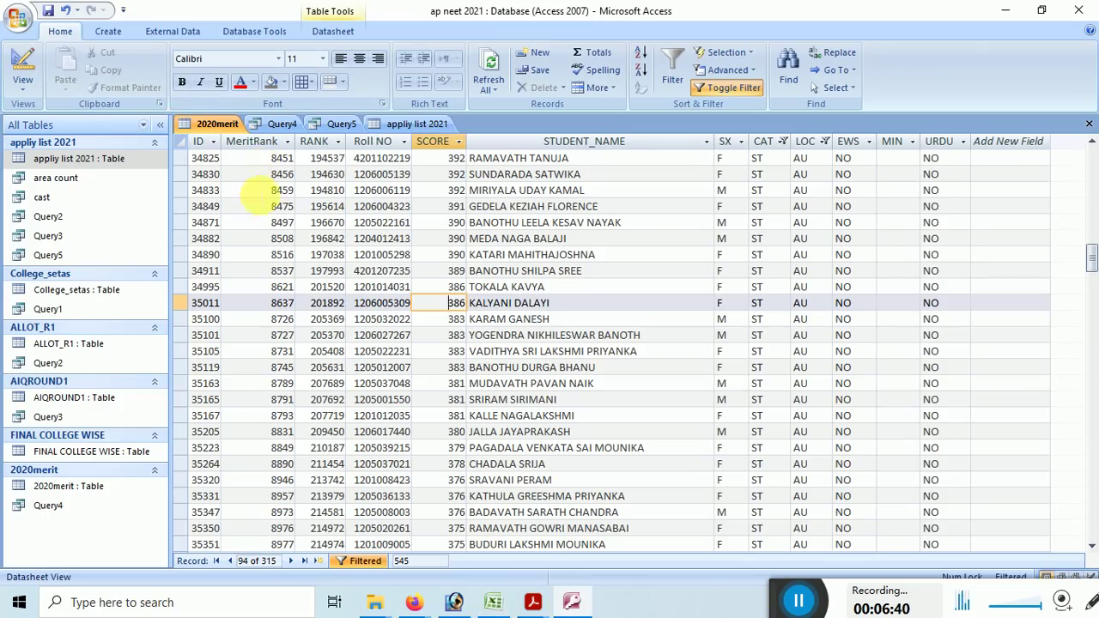
scroll(253, 184, up, 3)
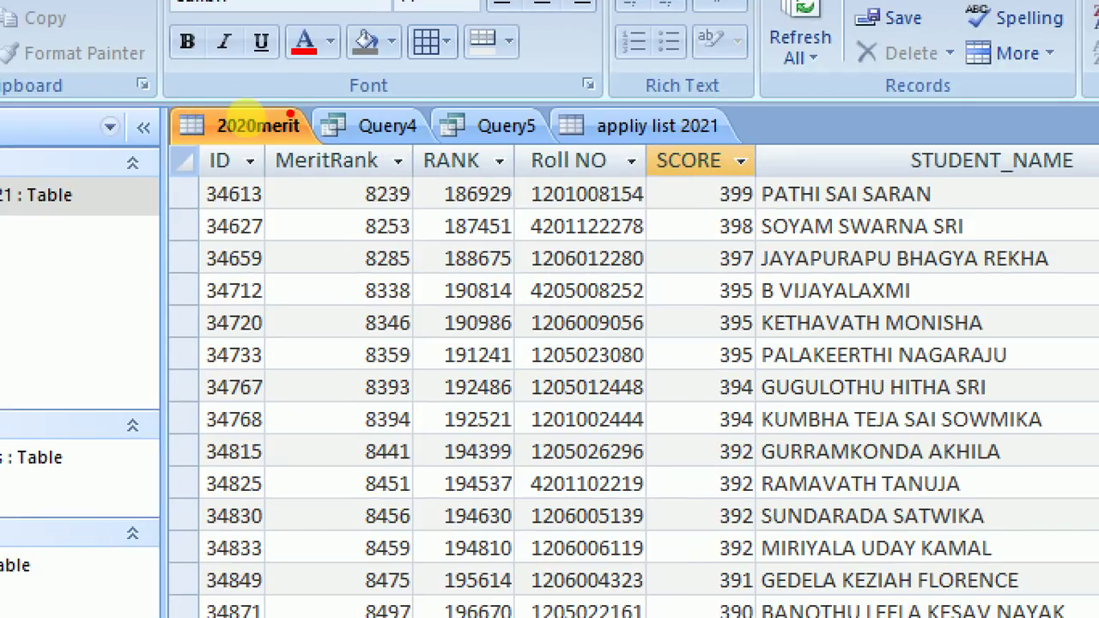
mouse_move(213, 75)
mouse_down()
mouse_move(180, 107)
mouse_move(257, 129)
mouse_move(247, 84)
mouse_up()
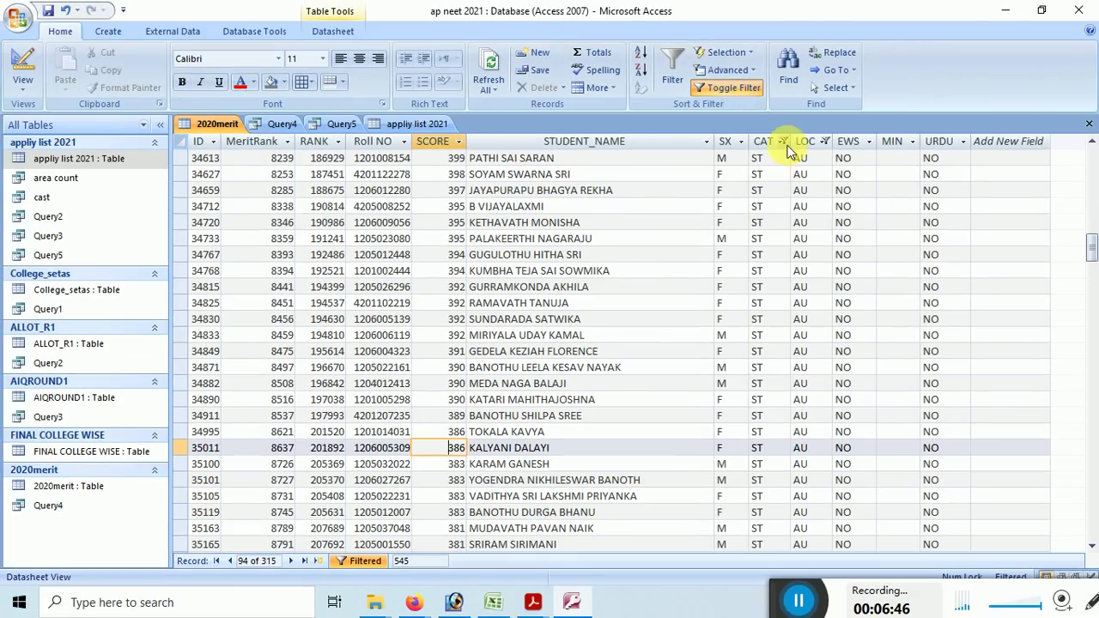
click(782, 142)
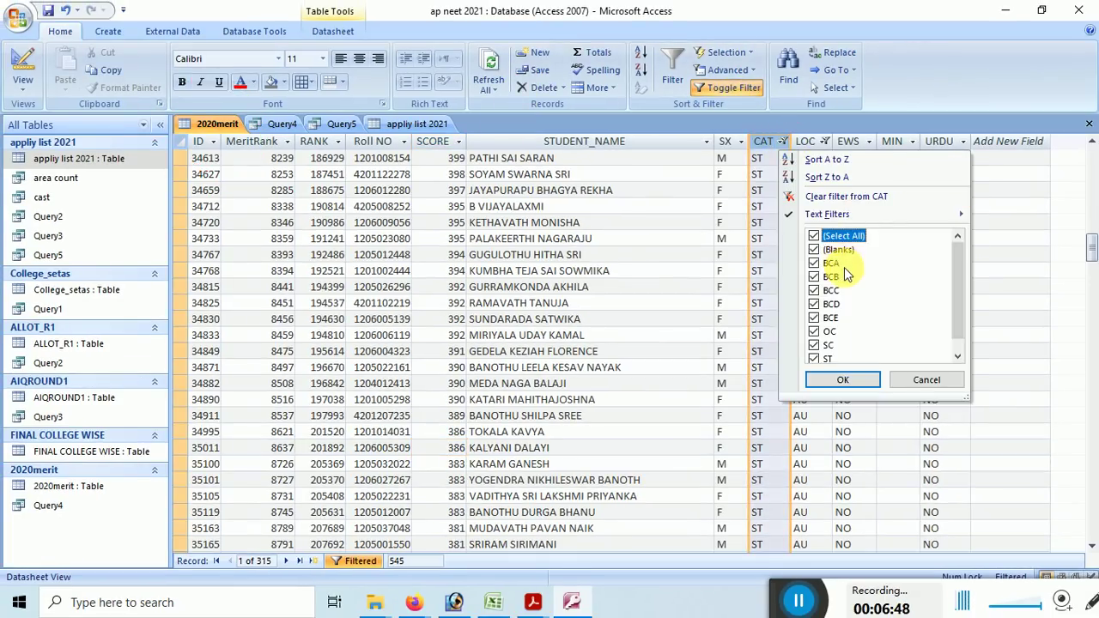
click(831, 236)
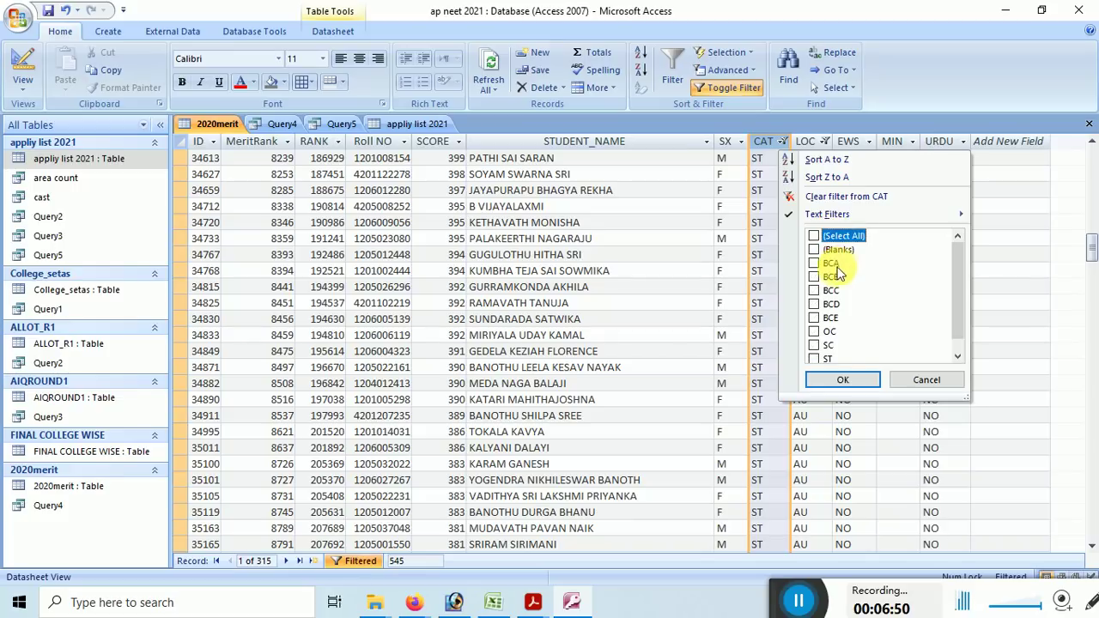
click(830, 263)
click(843, 381)
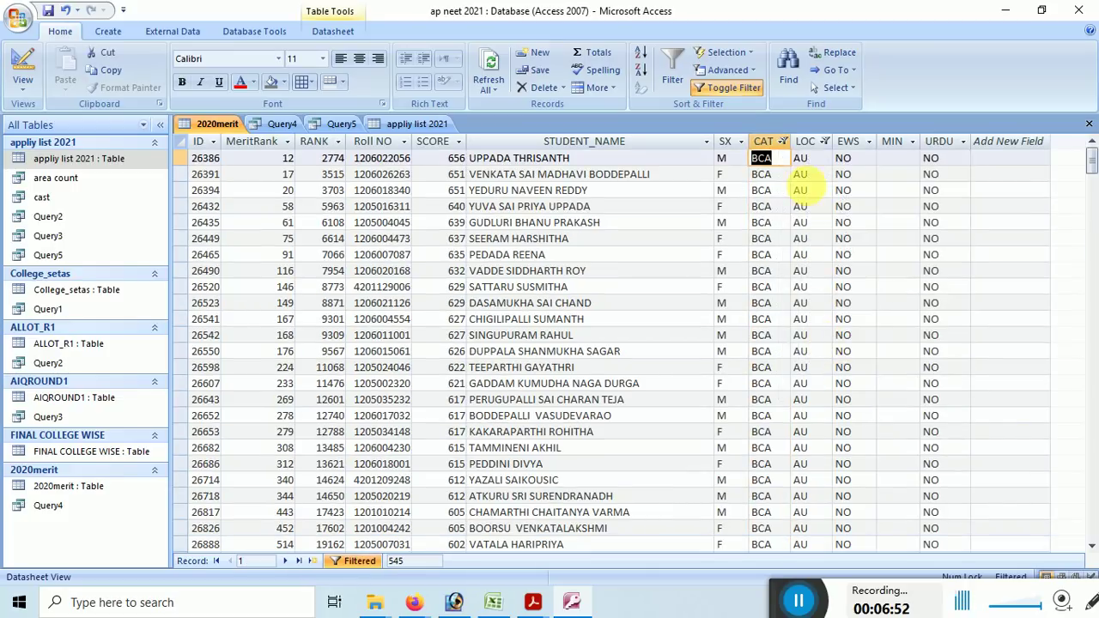
- Filter the LOC column of the 2020merit table to AU only and go to the last filtered record
click(824, 142)
click(856, 235)
click(856, 263)
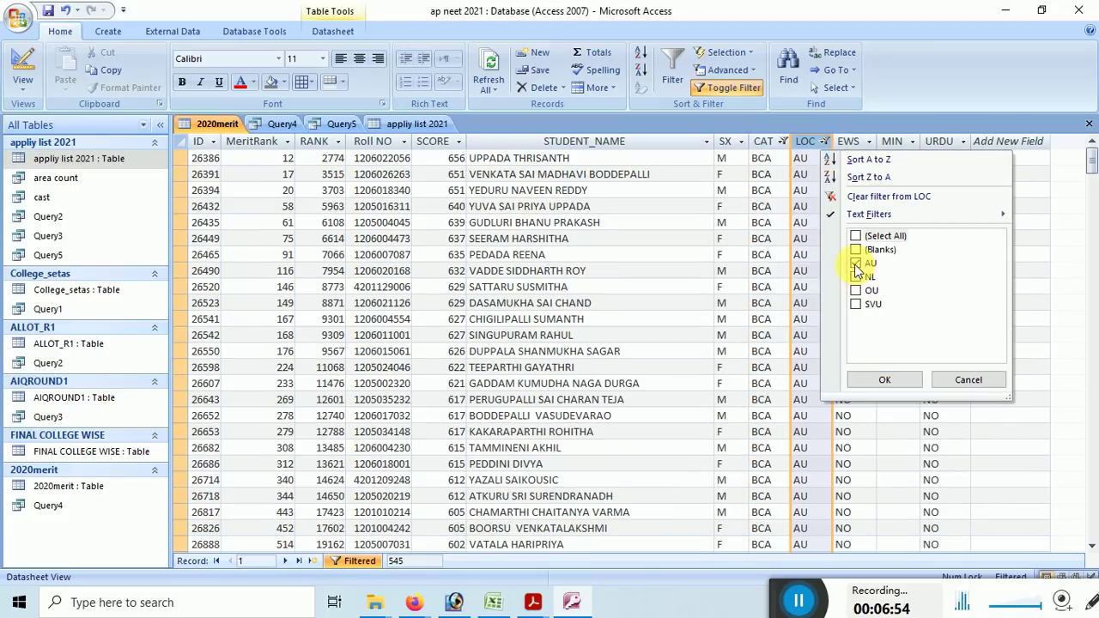
click(885, 381)
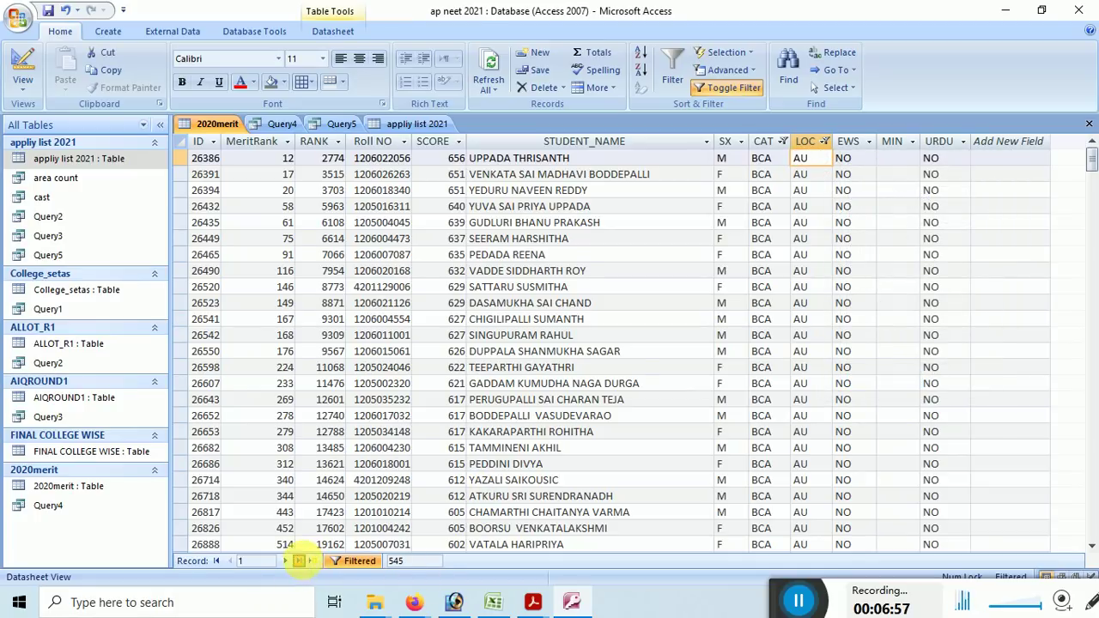
click(298, 561)
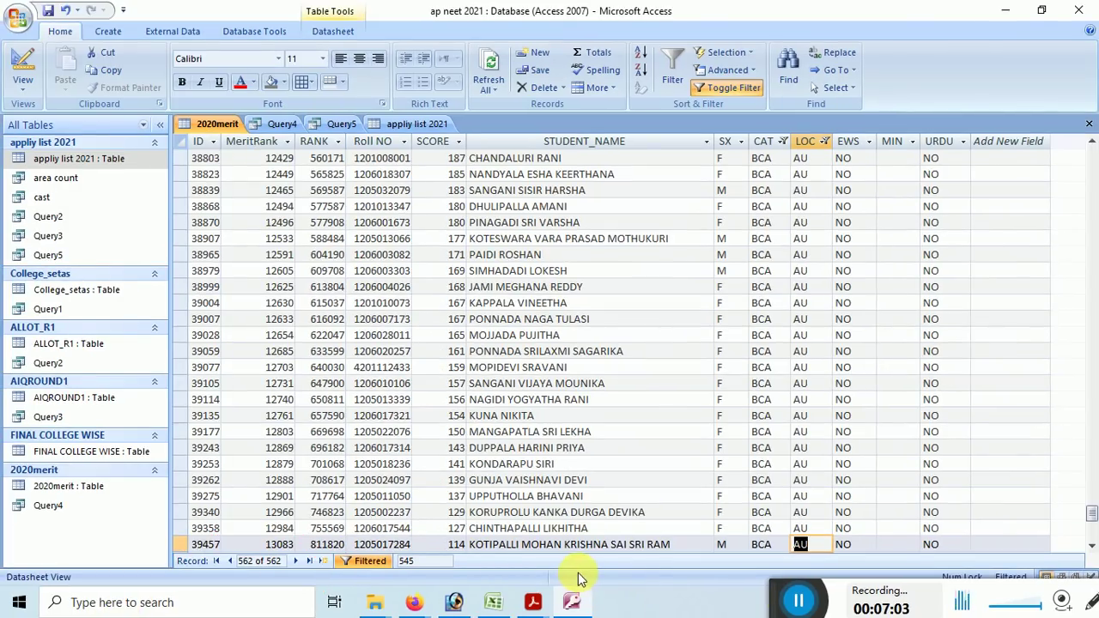
- Check the AU BCA last rank and score in MBBS_Last_Ranks_2020_21.pdf and return to the 2020merit table in Access
mouse_move(532, 602)
click(513, 528)
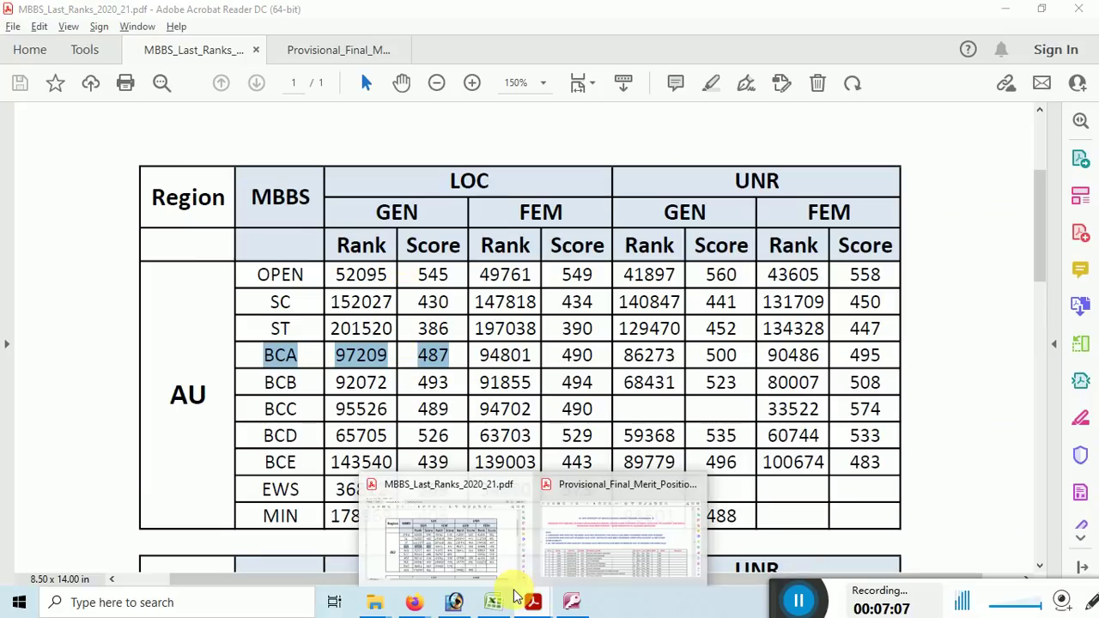
click(571, 602)
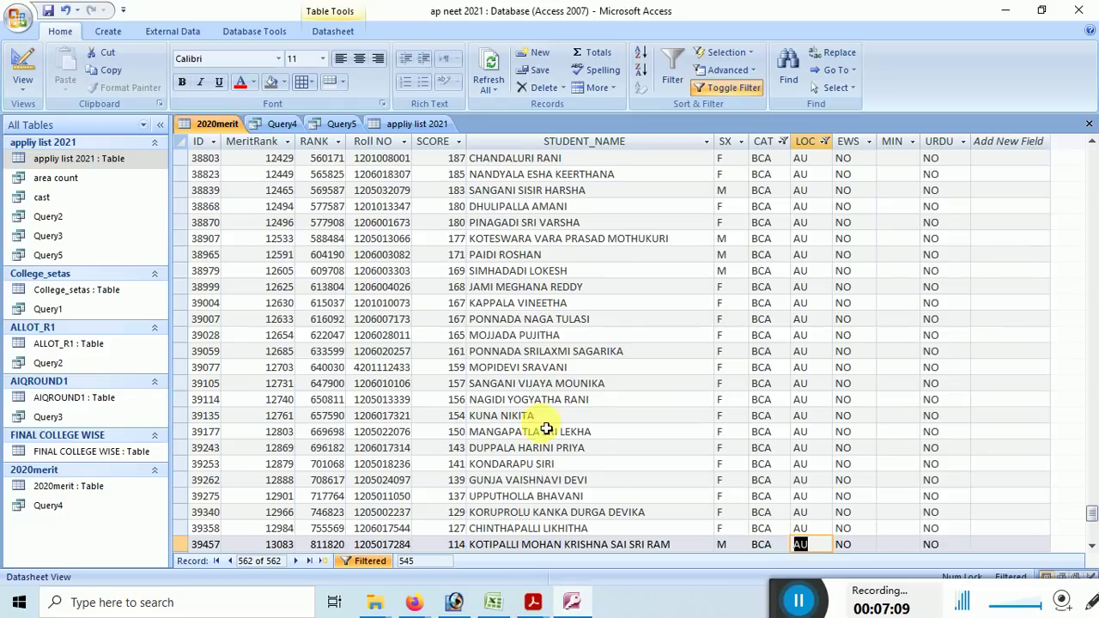
- Go through the filtered 2020merit records from the highest score and select the last record with a SCORE of 487
scroll(570, 415, up, 15)
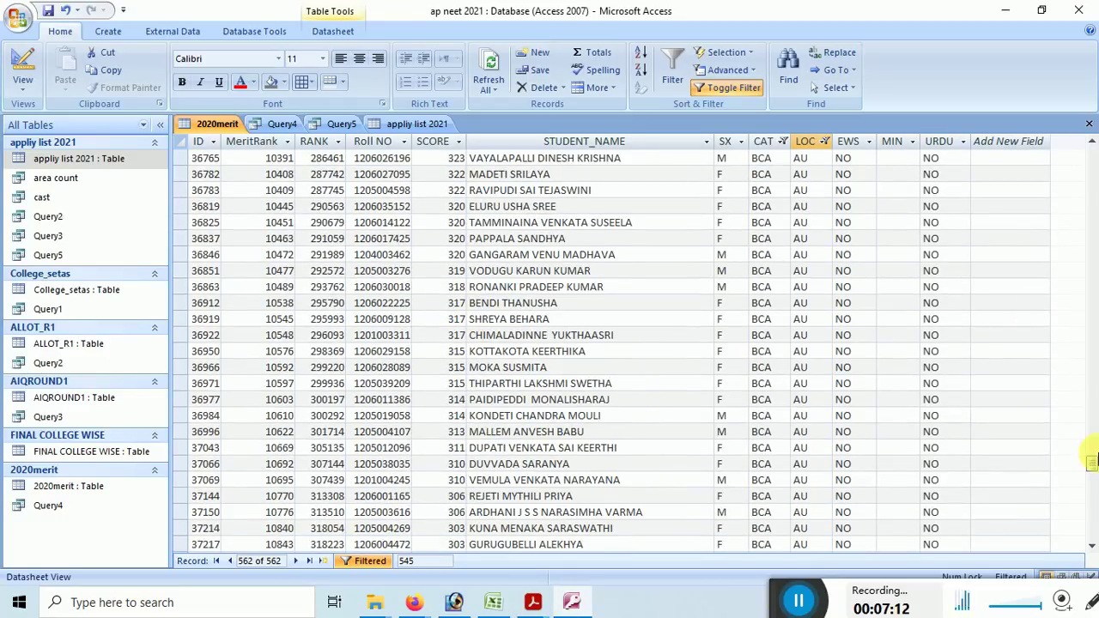
drag(1092, 463, 1093, 156)
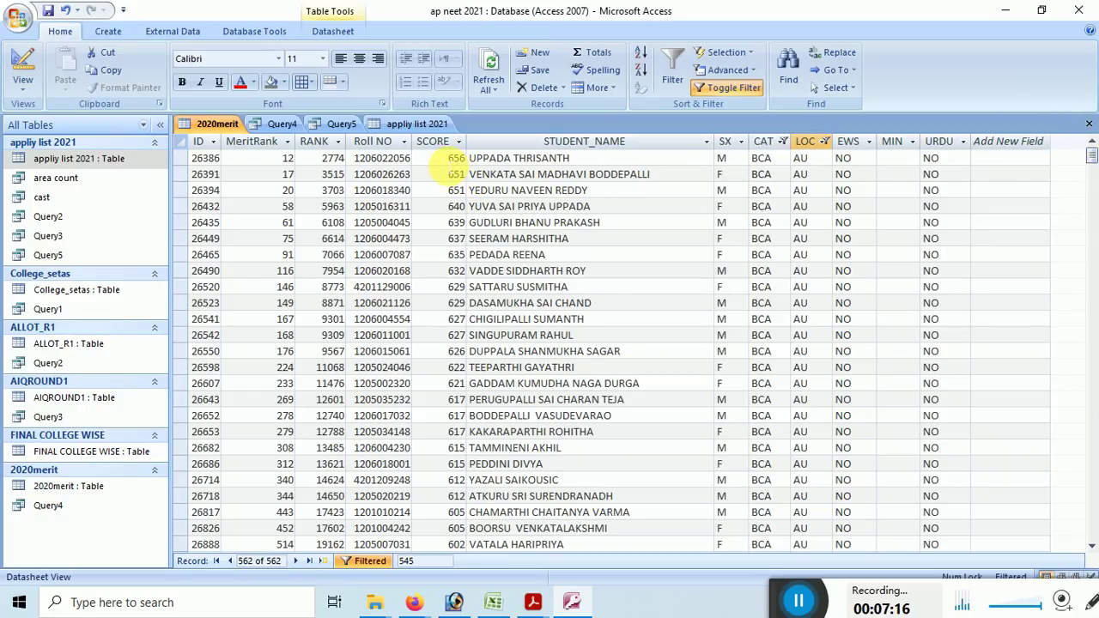
scroll(455, 254, down, 20)
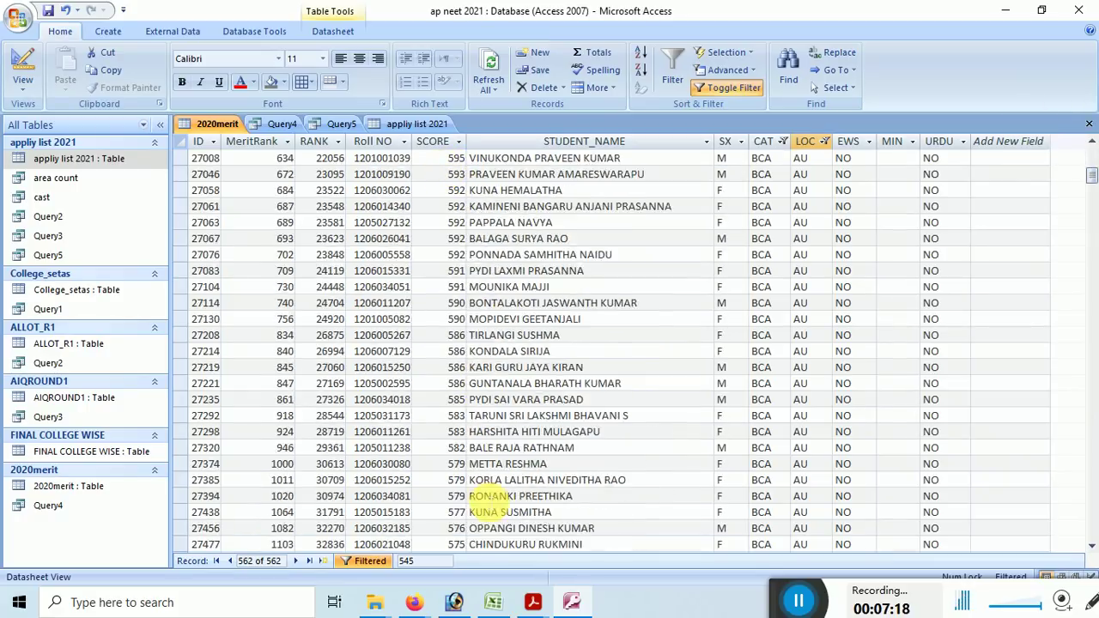
scroll(485, 507, down, 20)
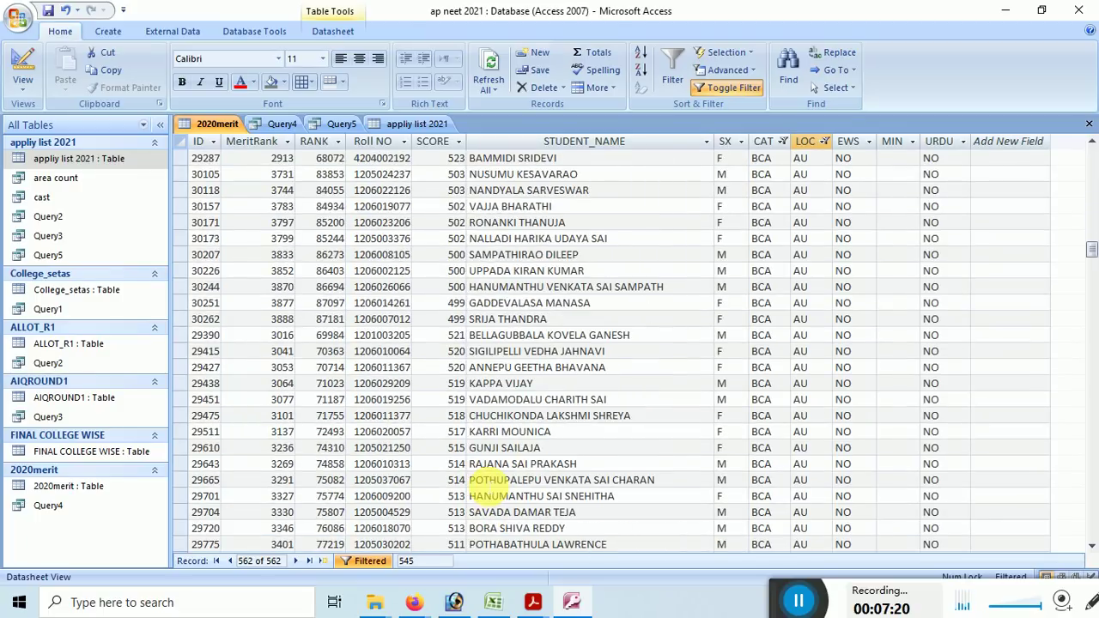
scroll(483, 489, down, 7)
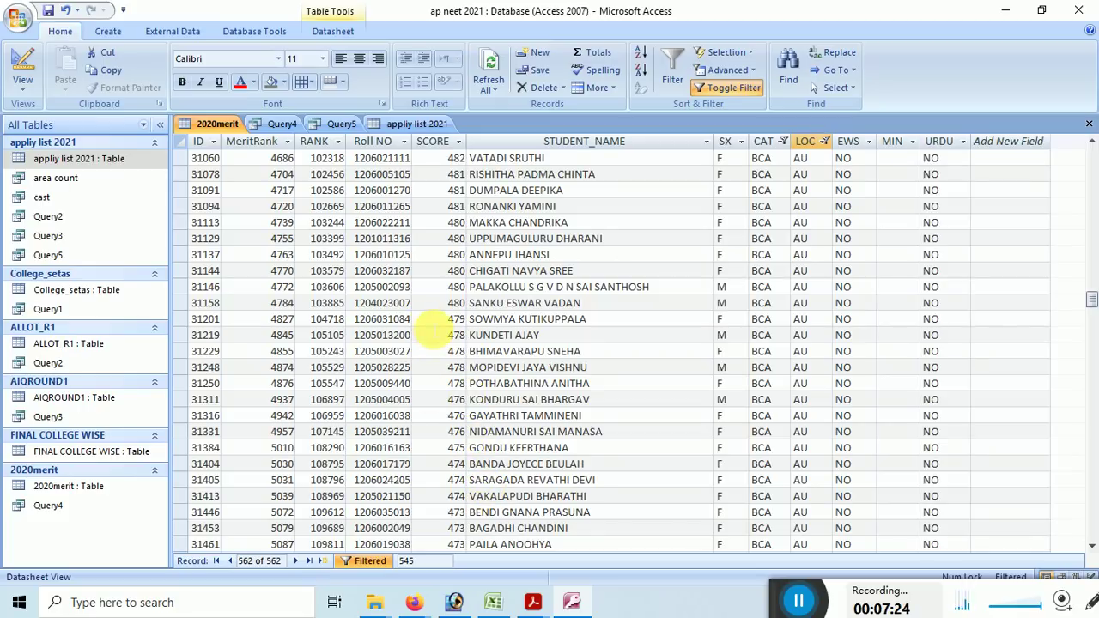
scroll(435, 333, up, 7)
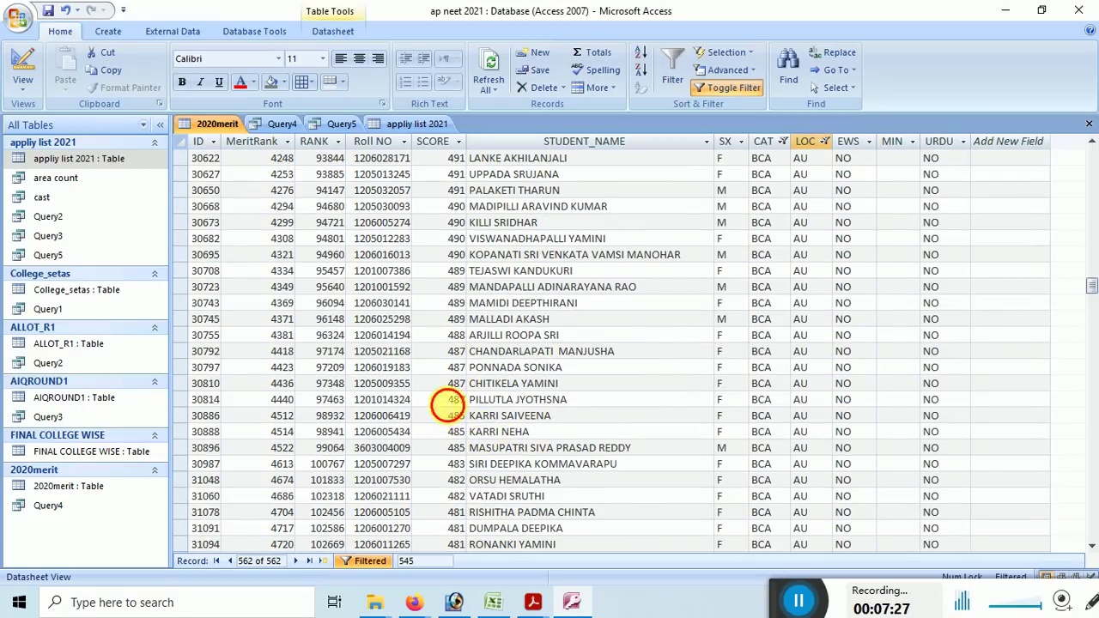
click(448, 401)
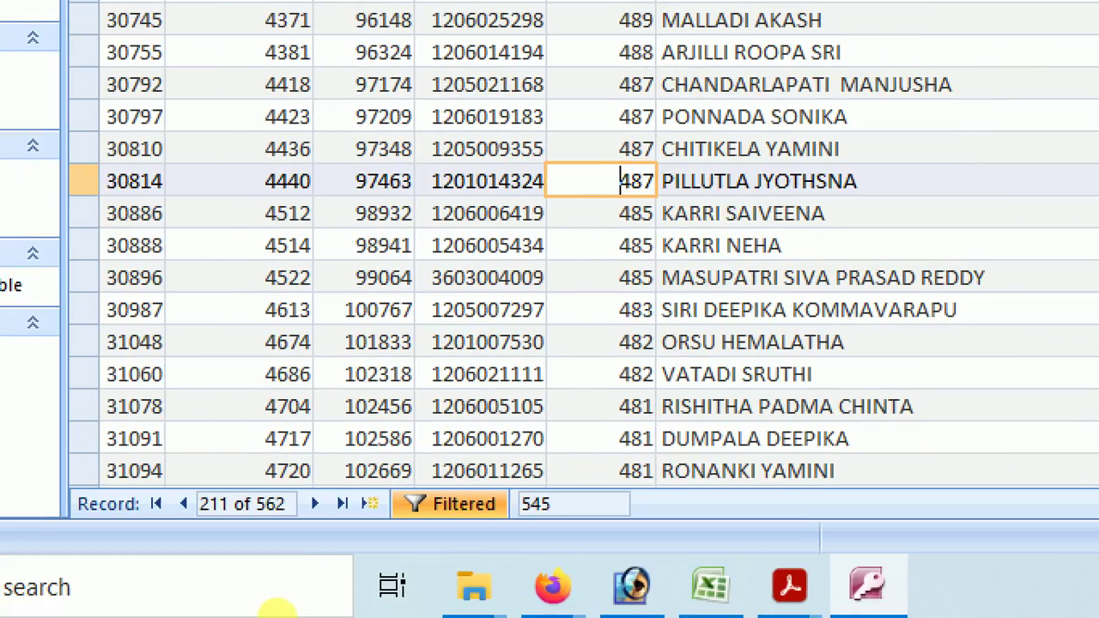
- Magnify the table, circle the record position in red, draw an upward arrow from the selected 487 record, and exit the magnified view
mouse_move(233, 439)
mouse_down()
mouse_move(180, 468)
mouse_move(174, 515)
mouse_move(215, 547)
mouse_move(279, 440)
mouse_up()
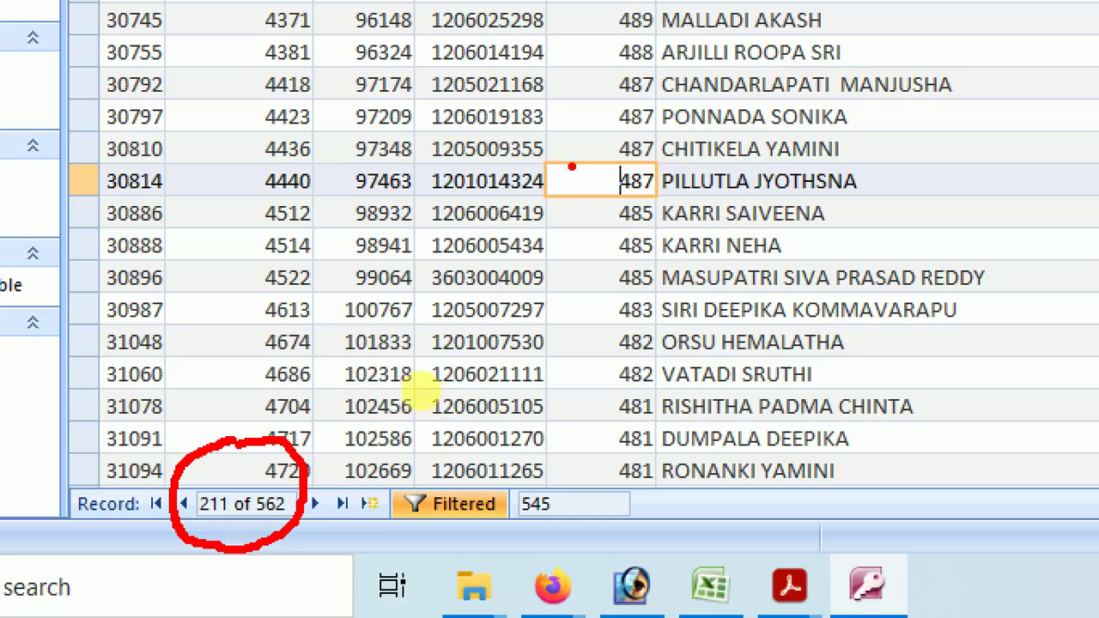
mouse_move(520, 52)
mouse_down()
mouse_move(519, 176)
mouse_move(483, 97)
mouse_move(548, 88)
mouse_up()
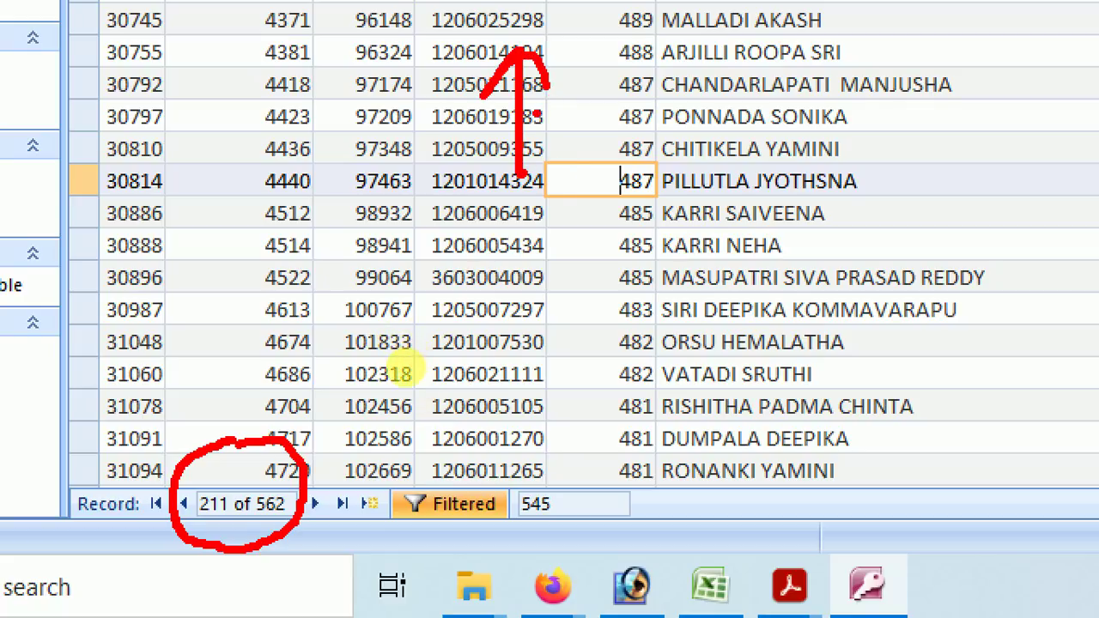
key(Escape)
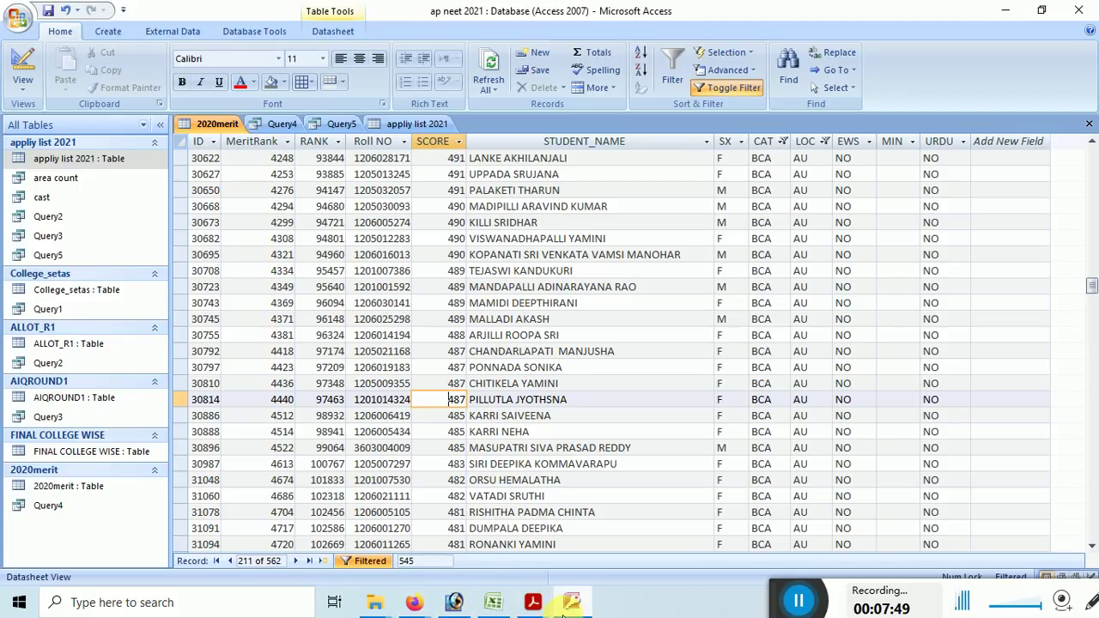
- Switch to the Excel rank analysis workbook and point out the 2020 marks and top App values of BCB, BCC and BCD, ending at BCE's marks
click(533, 602)
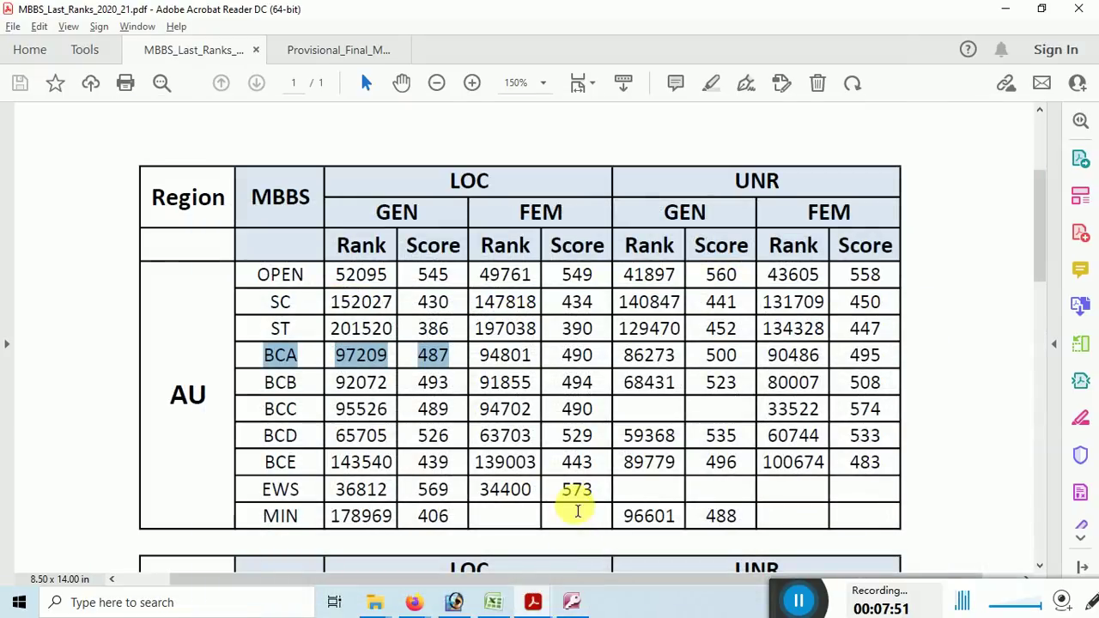
click(491, 602)
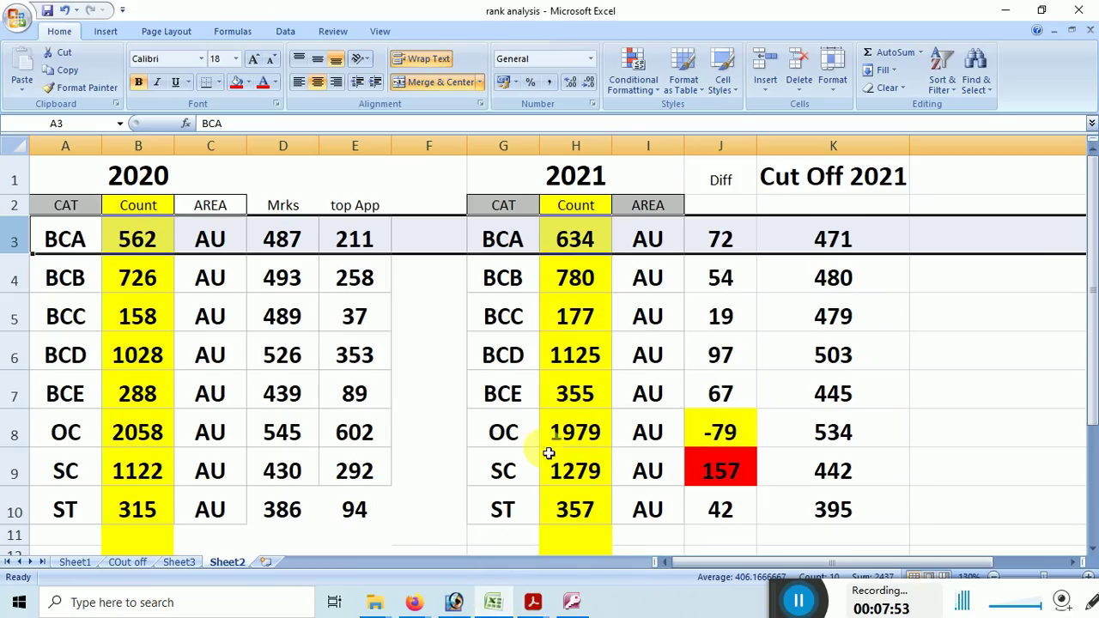
click(311, 385)
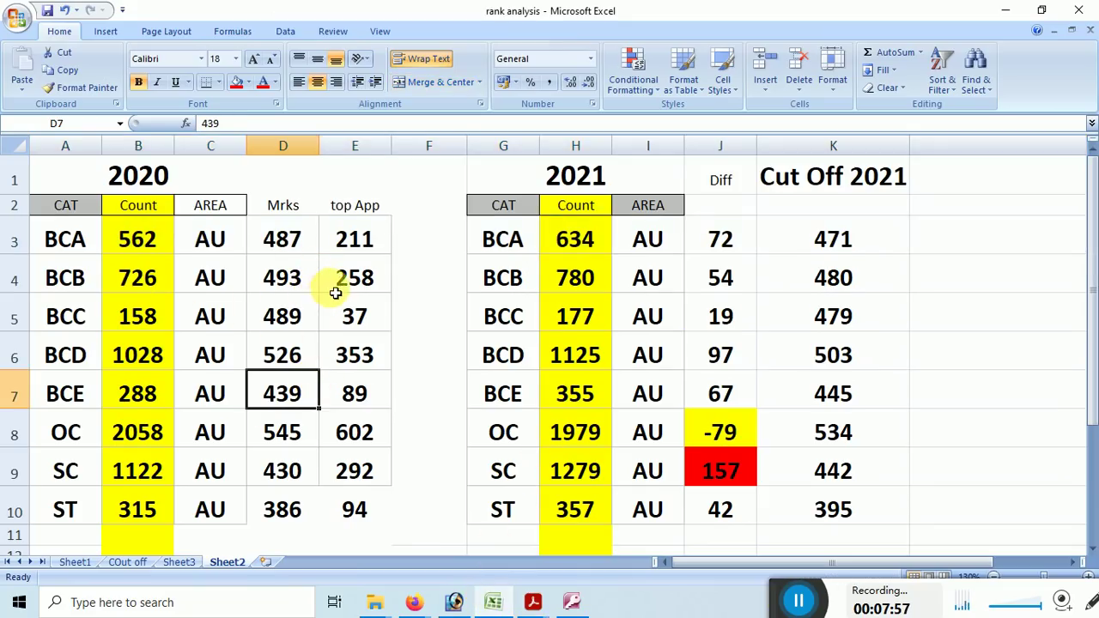
click(294, 281)
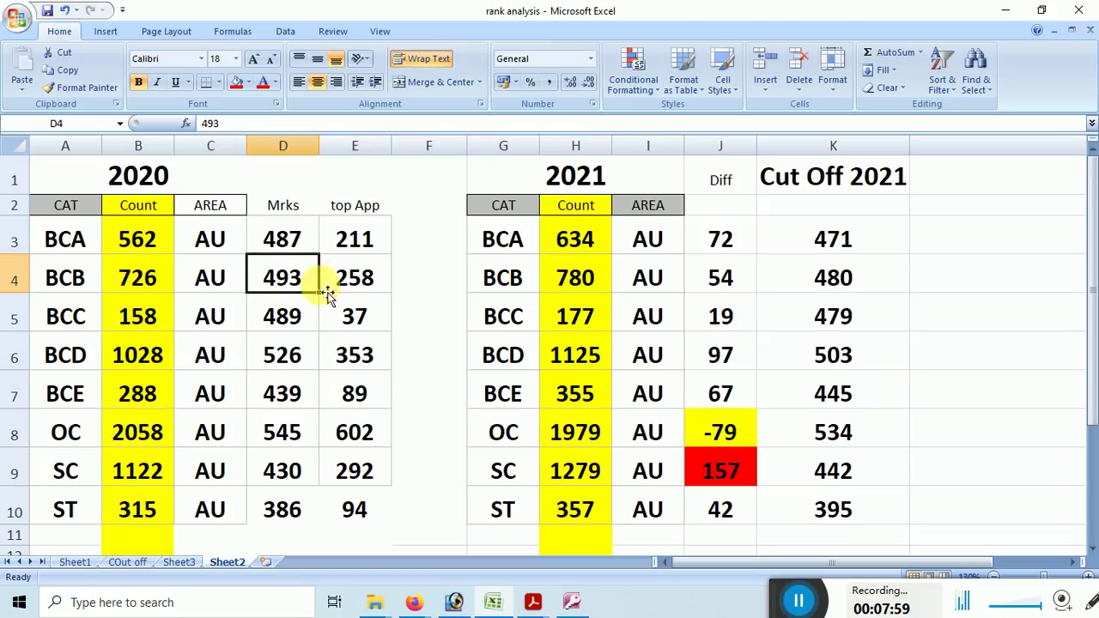
click(348, 287)
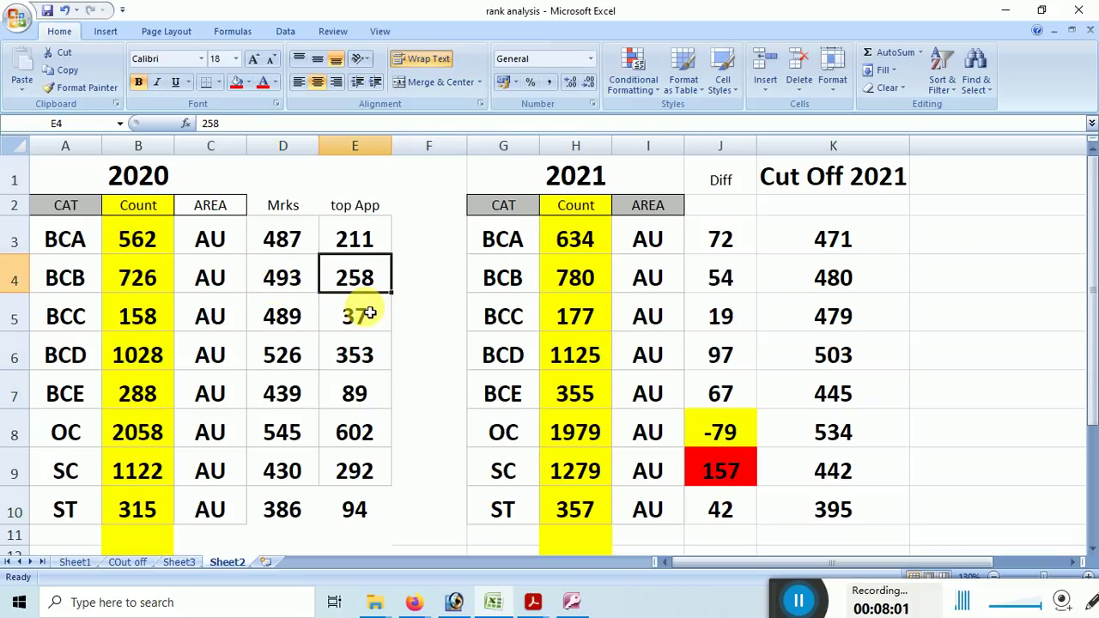
click(288, 321)
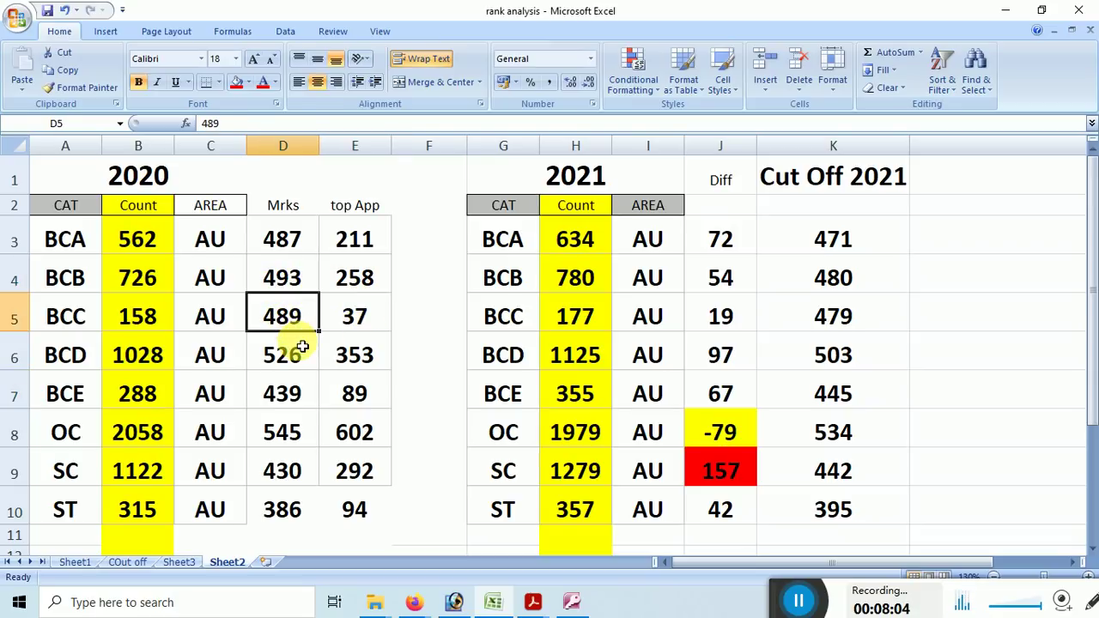
click(371, 324)
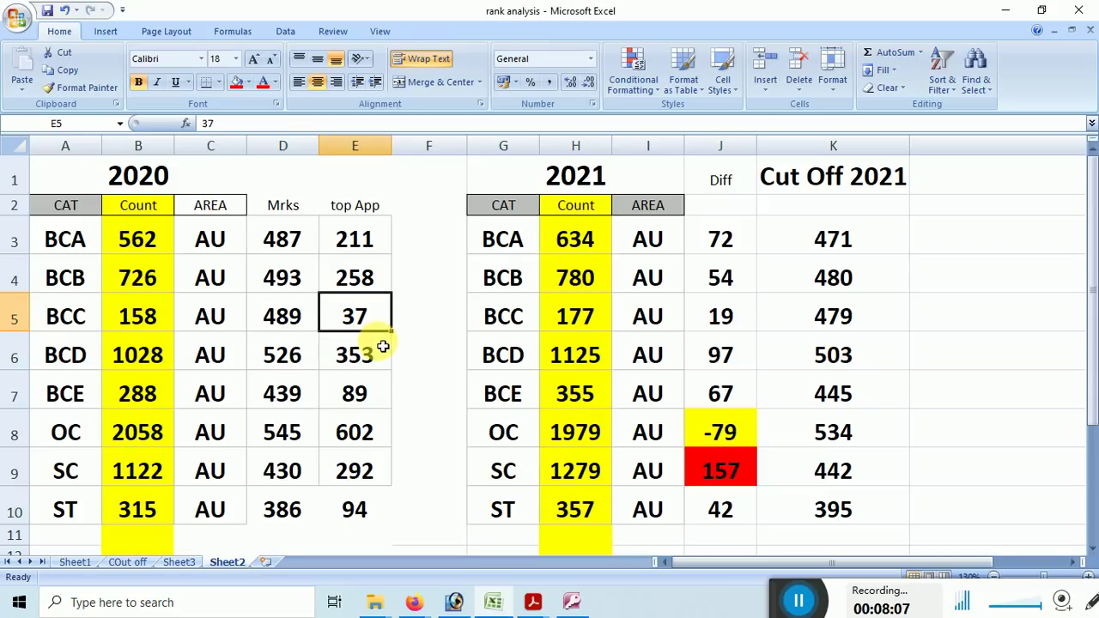
click(277, 355)
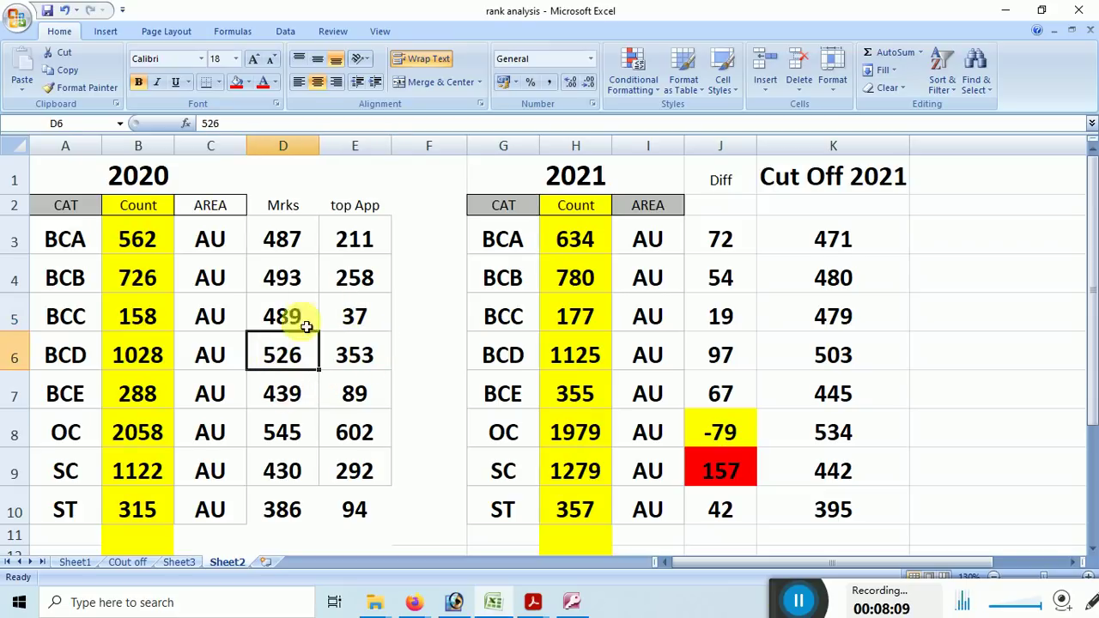
click(354, 355)
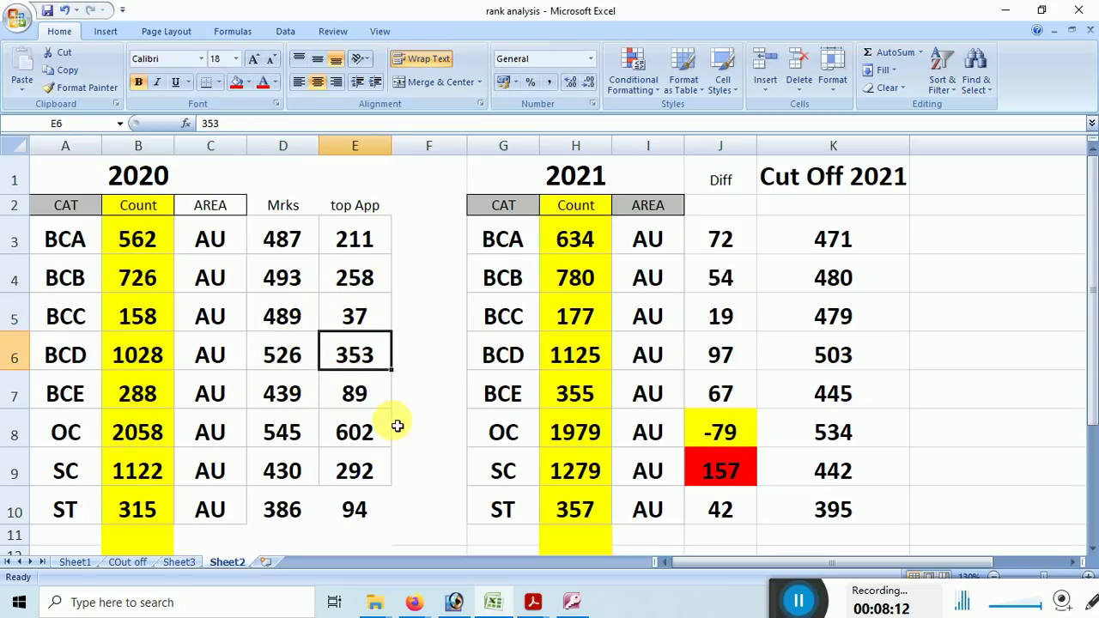
click(285, 398)
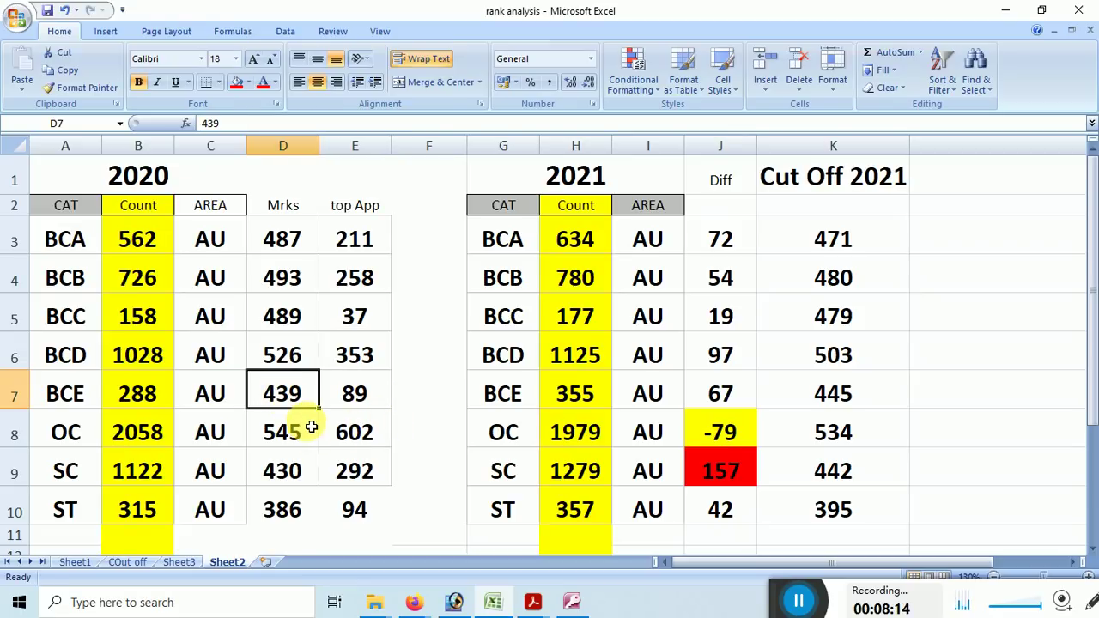
- Highlight the 2020 table A1:E10, select BCA's Diff and Cut Off 2021 cells, and mark the magnified BCA cut-off with the red pen
drag(76, 179, 339, 511)
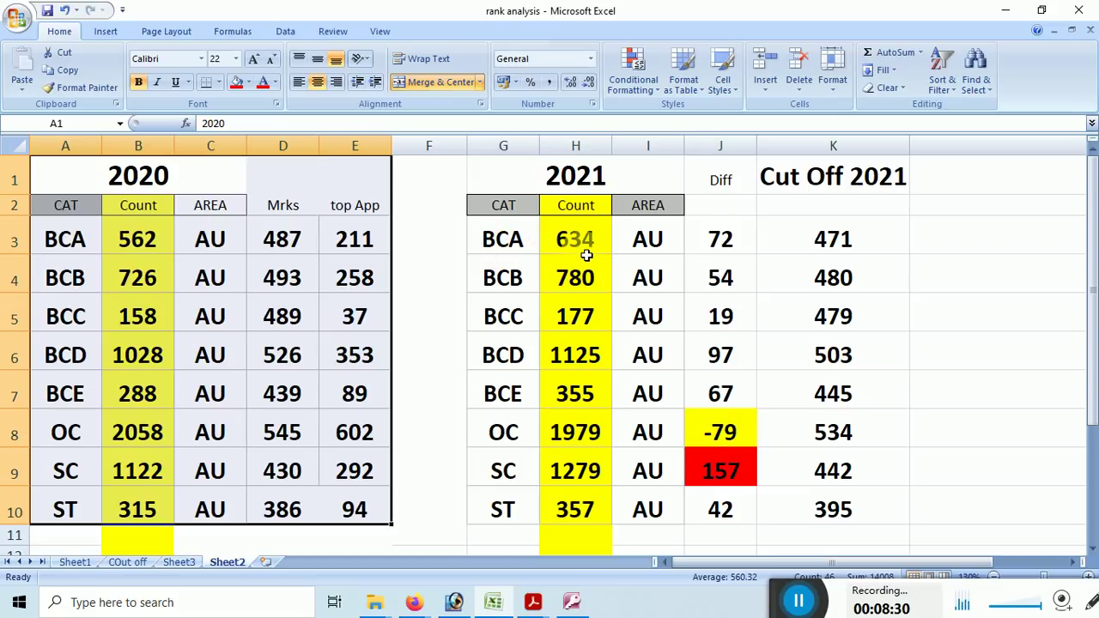
click(736, 245)
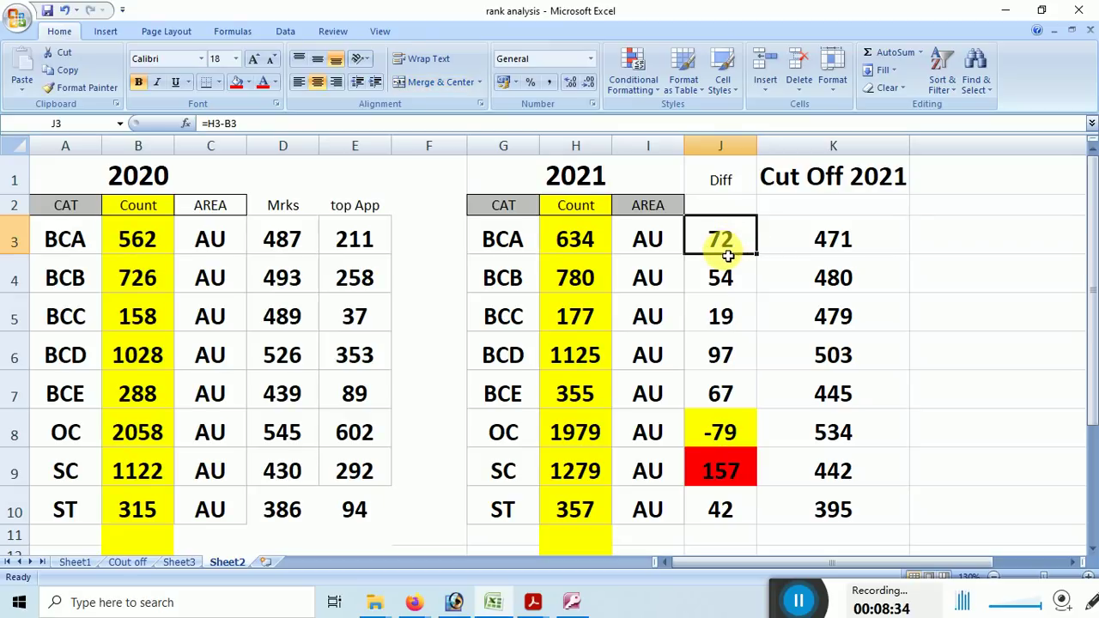
click(843, 252)
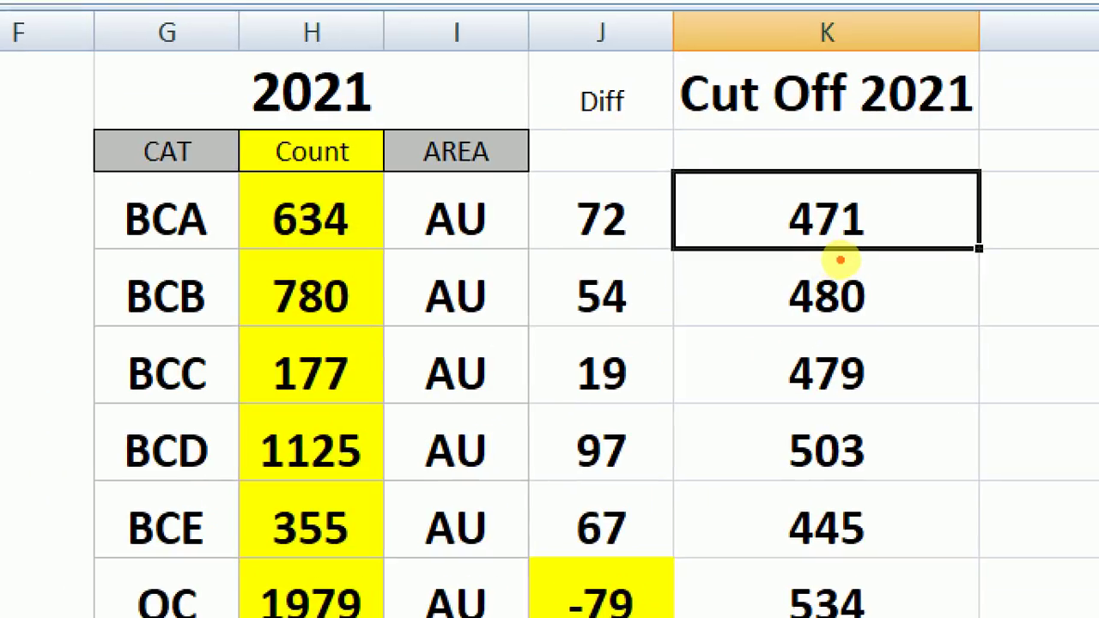
mouse_move(840, 220)
mouse_down()
mouse_move(830, 218)
mouse_move(823, 258)
mouse_up()
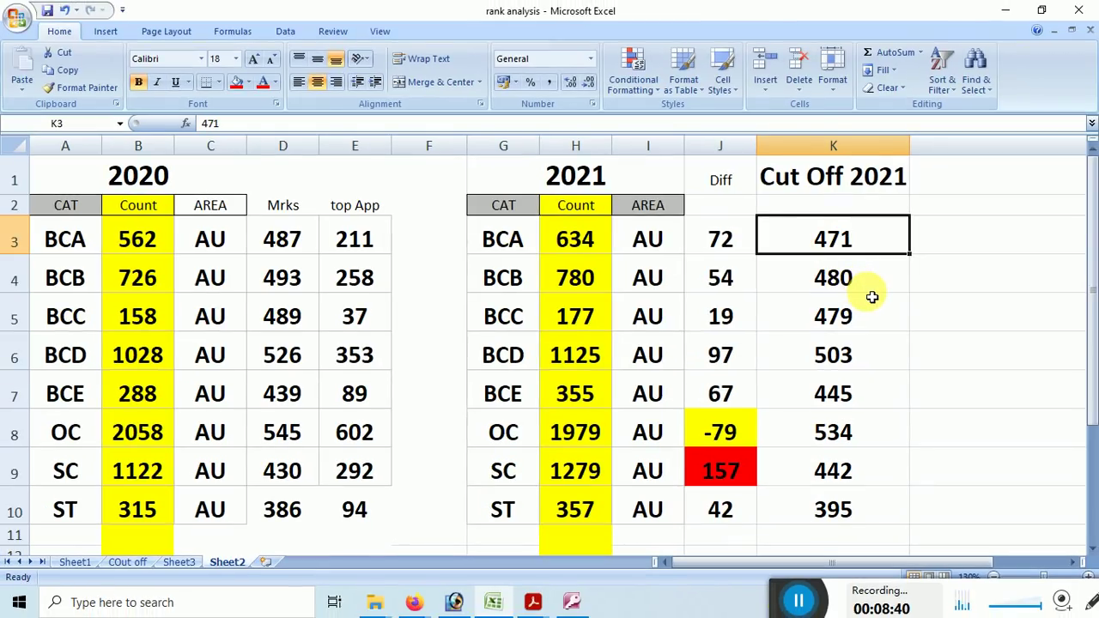
- Switch to Access, show the appliy list 2021 table, and filter its CAT column to BC-A only, keeping AREA filtered to AU
click(571, 604)
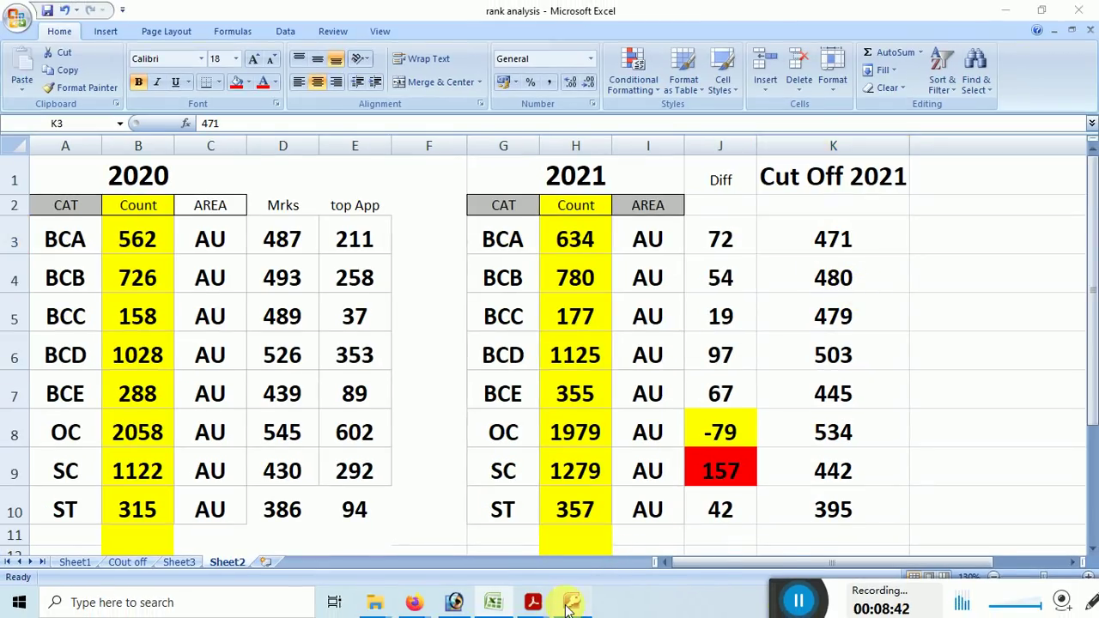
click(422, 128)
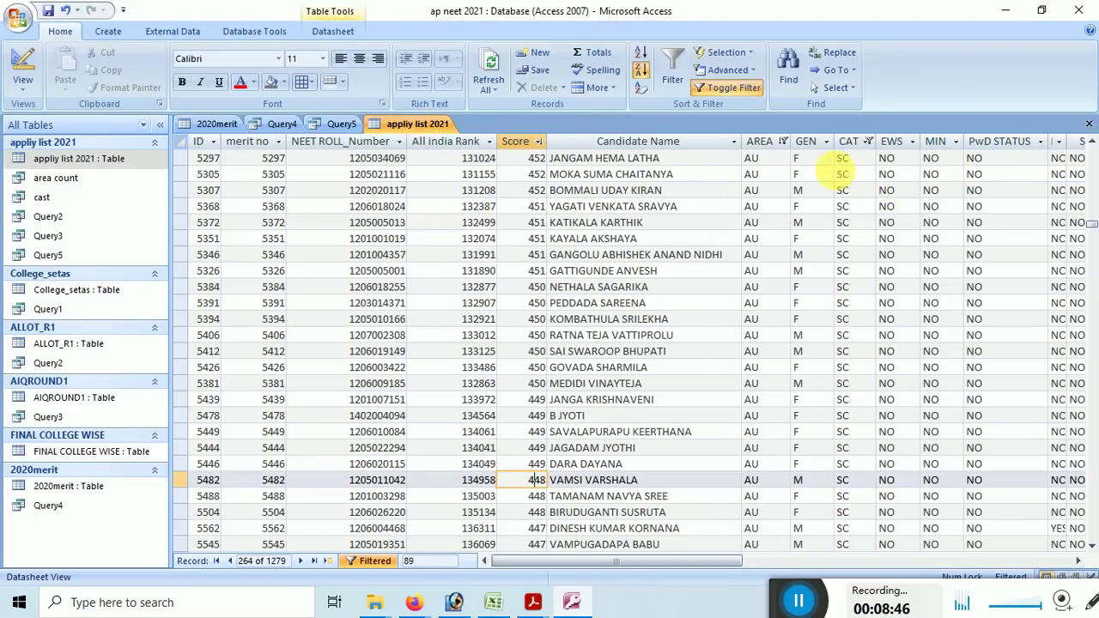
click(783, 142)
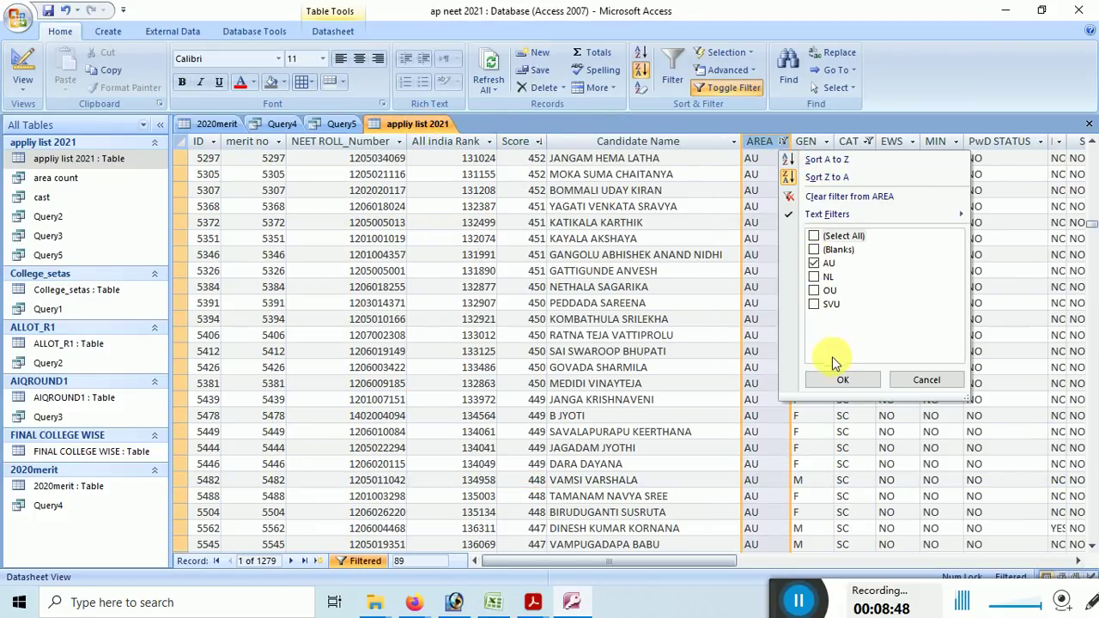
click(1003, 425)
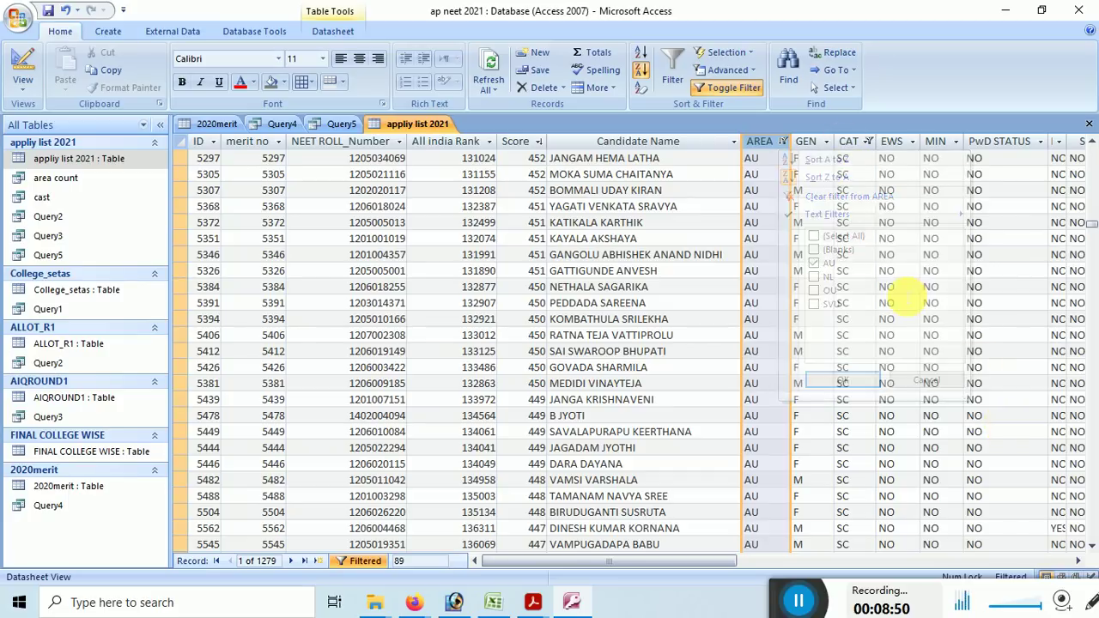
click(869, 141)
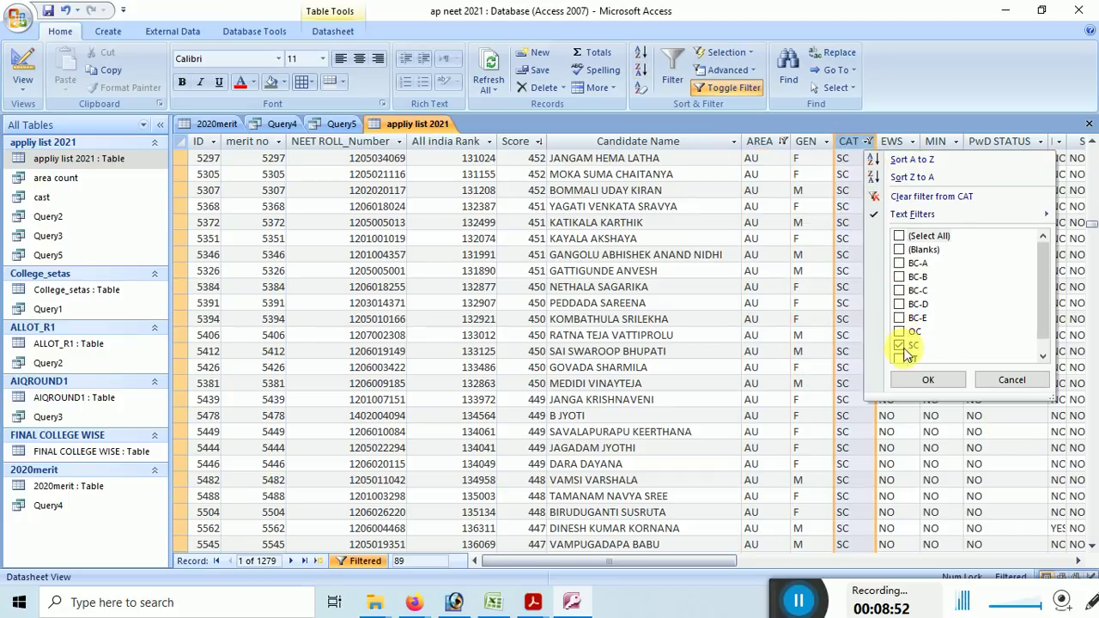
click(912, 262)
click(924, 380)
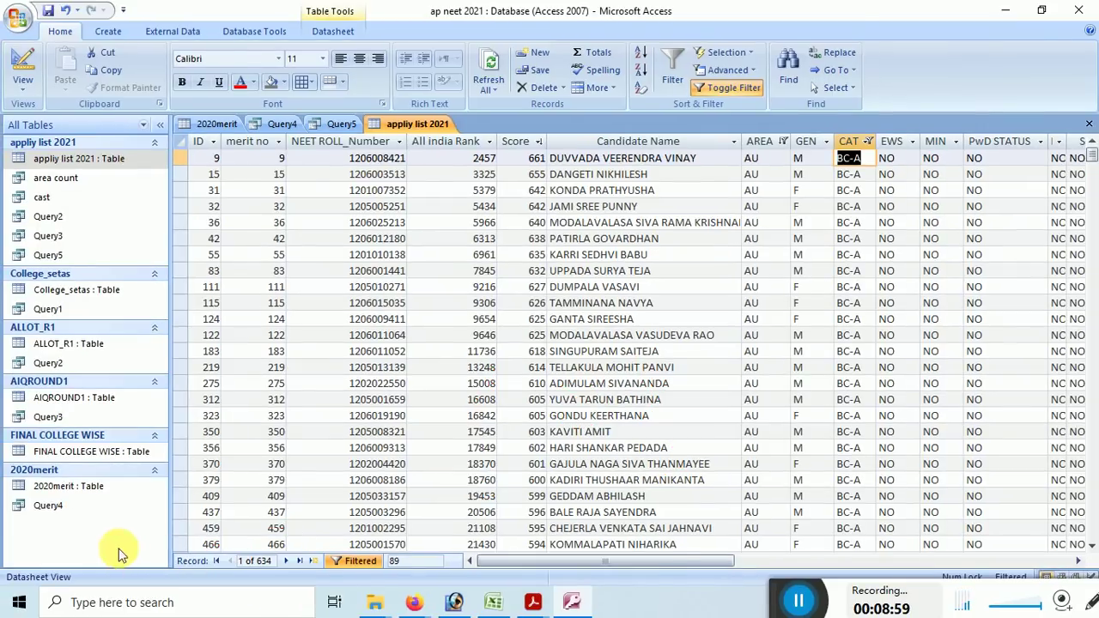
- Switch to the Excel workbook, select BCA's 2021 Count and 2020 top App cells in turn, and return to the Access table
key(alt+Tab)
click(580, 251)
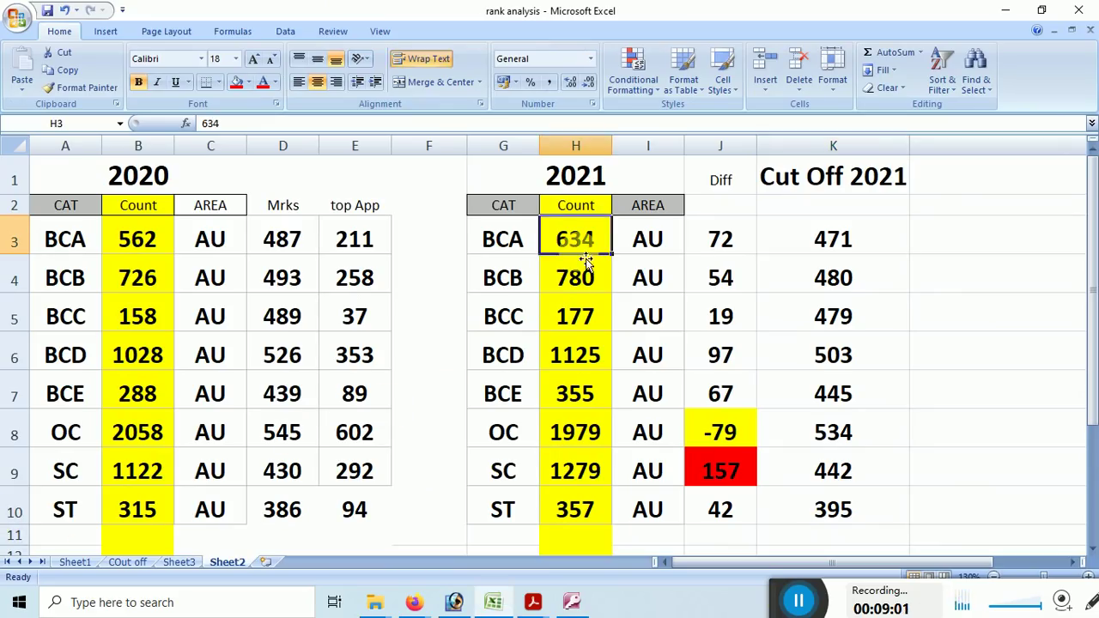
click(367, 245)
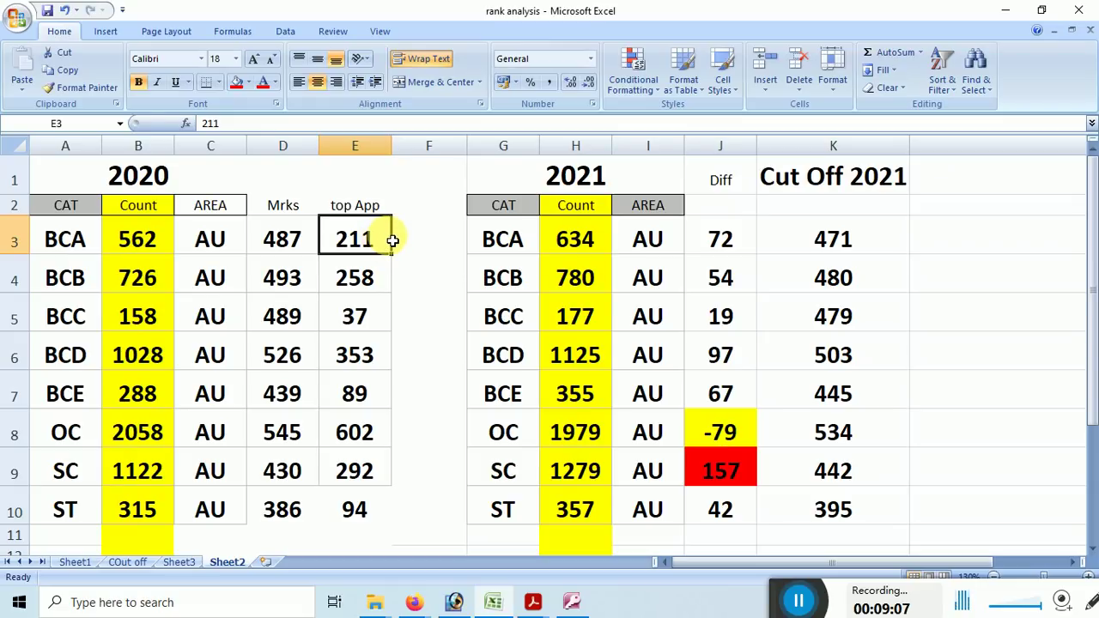
double_click(326, 239)
click(565, 605)
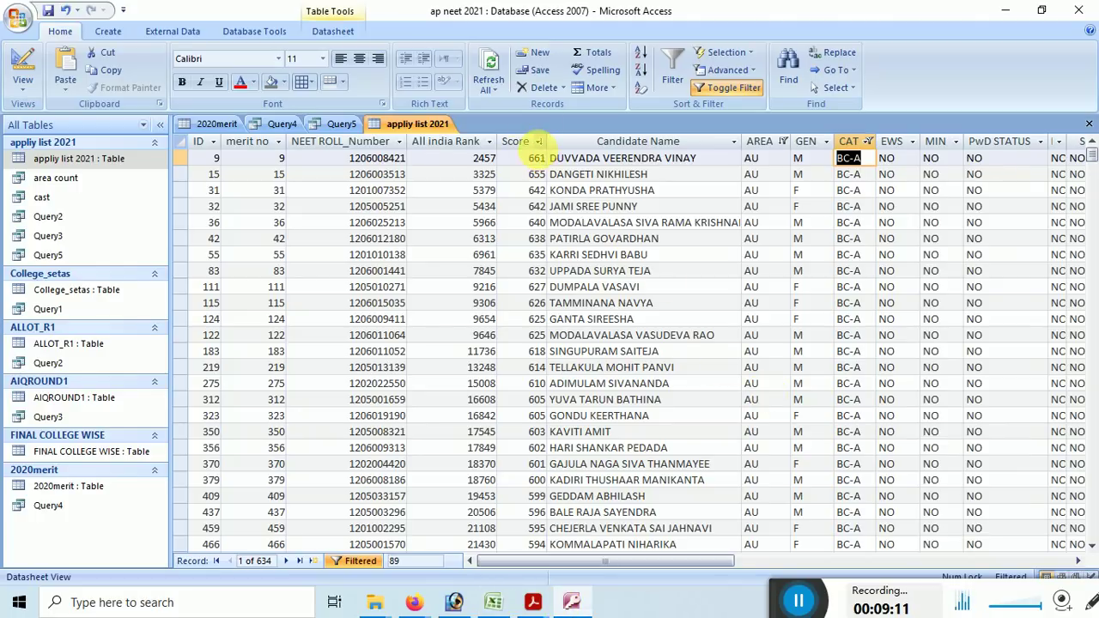
- Jump to record 211 in the appliy list 2021 table filtered to BC-A and AU to find the matching candidate's score
scroll(510, 418, down, 15)
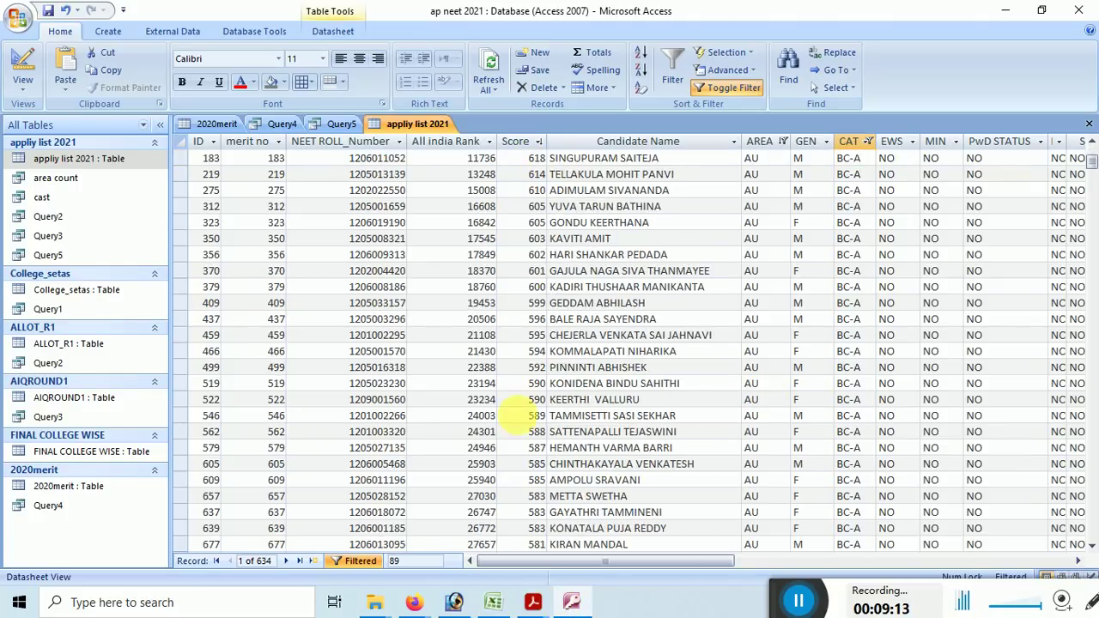
click(277, 564)
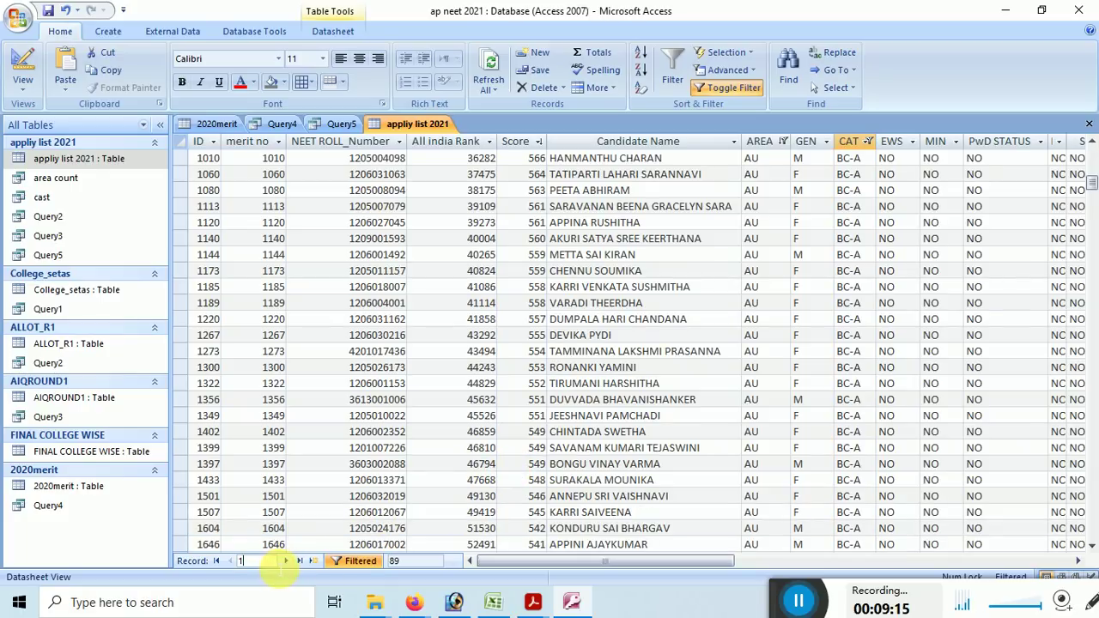
text(211)
key(Return)
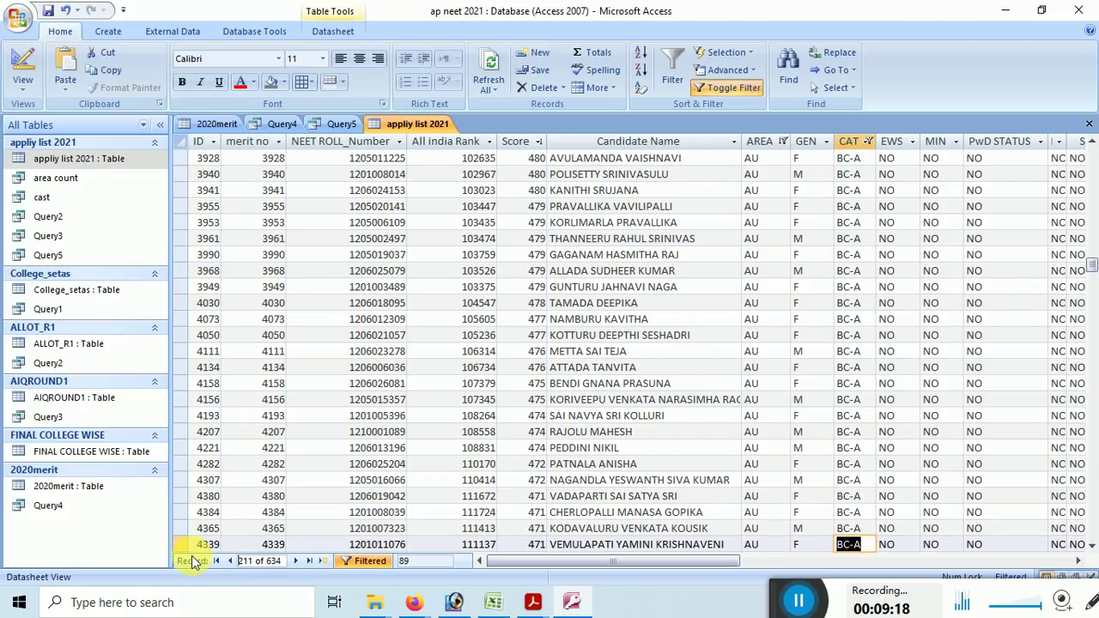
scroll(506, 526, down, 3)
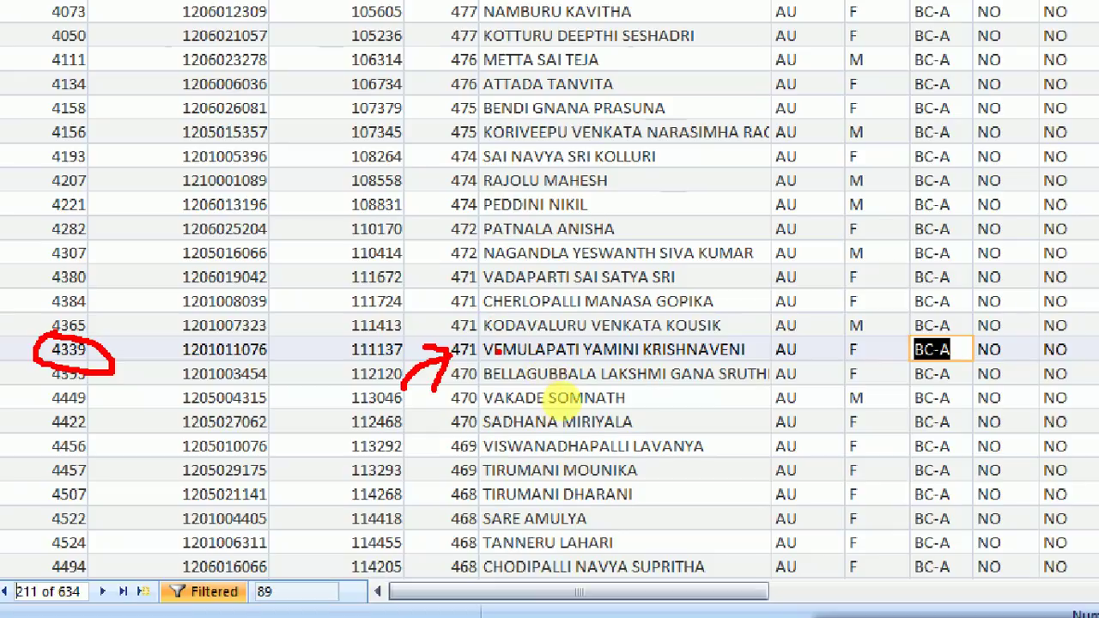
- Circle the score of record 211 with the red pen in the magnified table, write 471 above it, and circle that number
mouse_move(524, 326)
mouse_down()
mouse_move(552, 422)
mouse_move(569, 344)
mouse_move(632, 352)
mouse_up()
mouse_move(625, 198)
mouse_down()
mouse_move(669, 176)
mouse_move(696, 292)
mouse_up()
drag(726, 187, 751, 266)
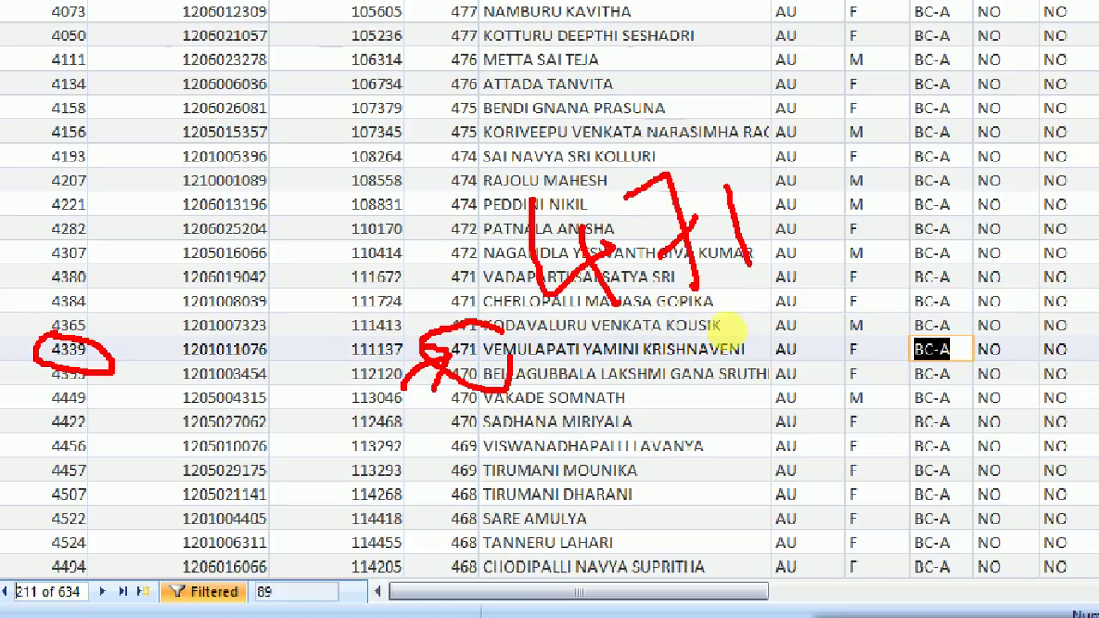
mouse_move(625, 118)
mouse_down()
mouse_move(716, 138)
mouse_move(550, 339)
mouse_move(709, 150)
mouse_up()
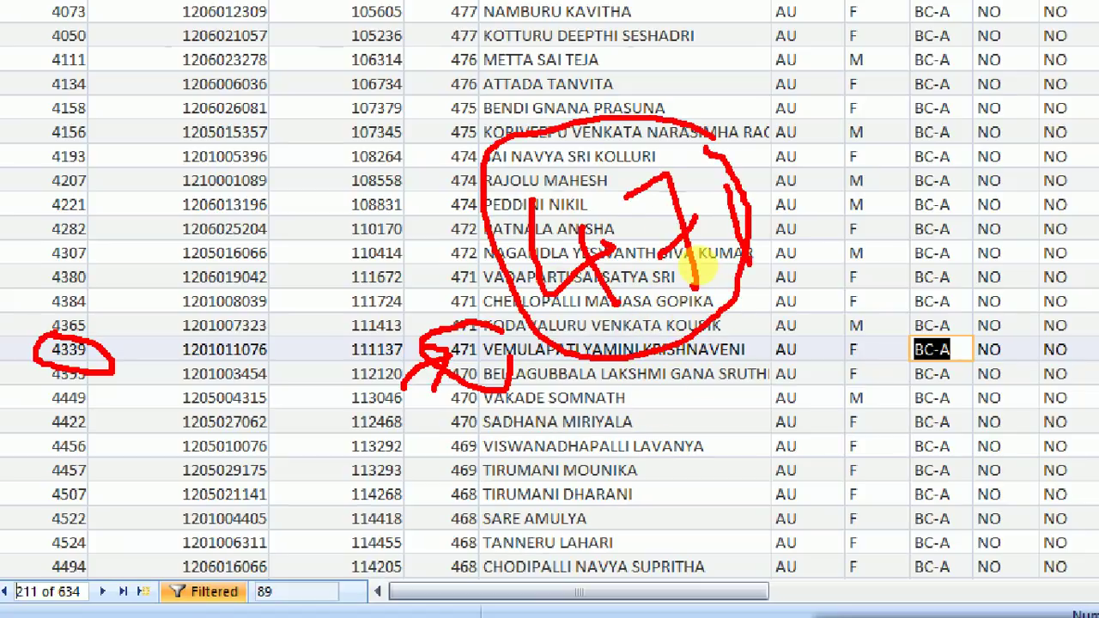
- Circle the record counter in red, draw a line up from it, write 211 at its end, and leave the magnified view
mouse_move(33, 557)
mouse_down()
mouse_move(3, 612)
mouse_move(56, 544)
mouse_move(319, 309)
mouse_up()
mouse_move(197, 167)
mouse_down()
mouse_move(202, 211)
mouse_move(267, 254)
mouse_up()
drag(256, 163, 301, 238)
click(294, 146)
drag(293, 145, 323, 192)
click(352, 211)
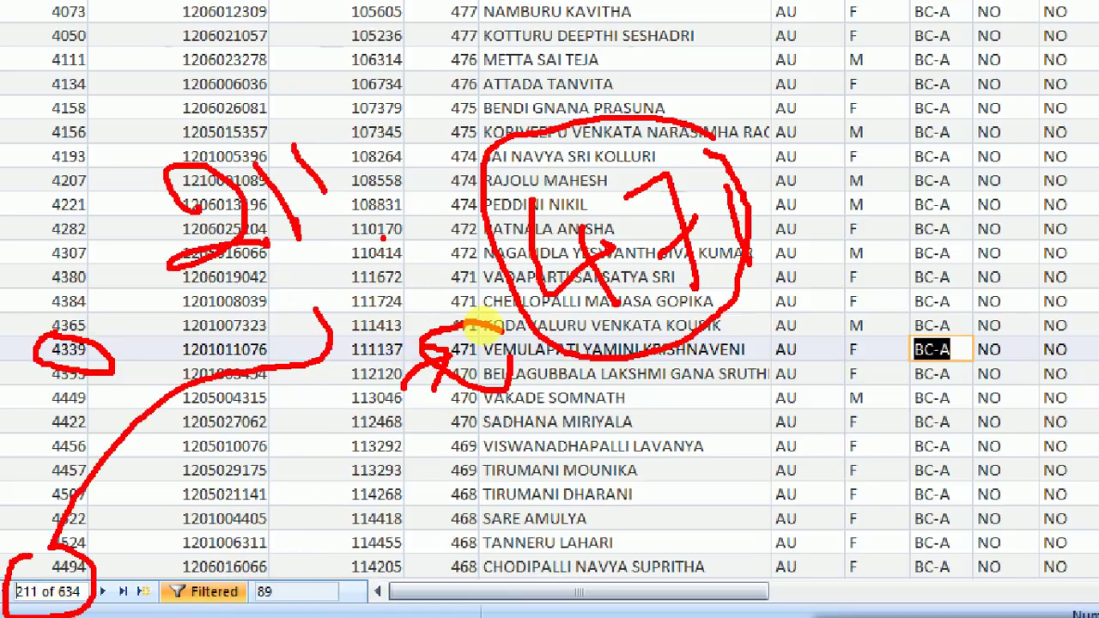
key(Escape)
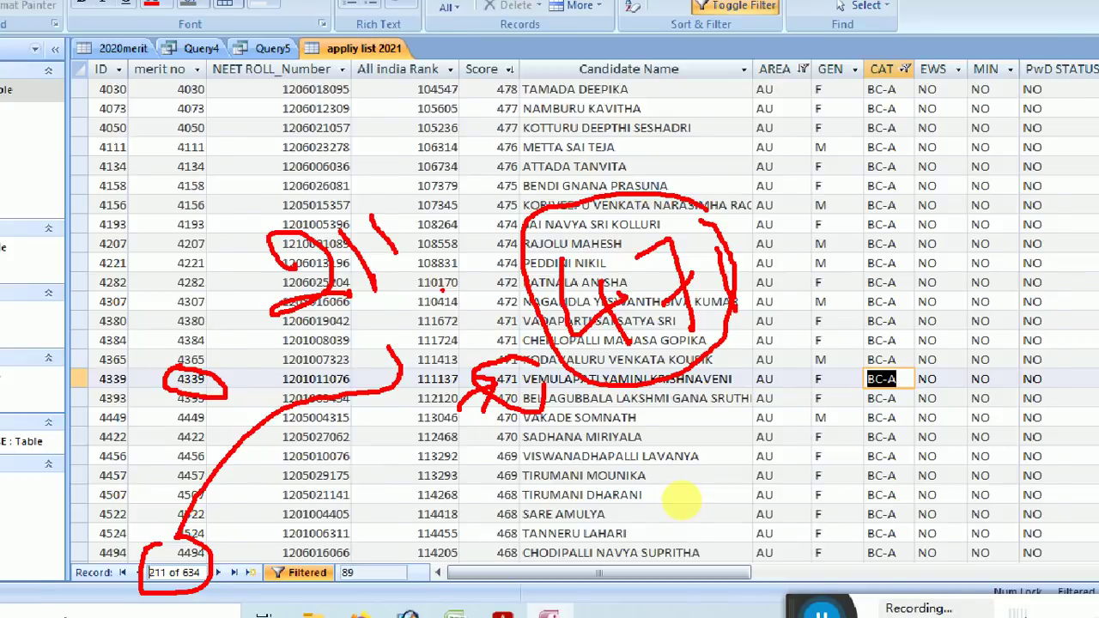
- Switch to the Excel workbook, select BCA's Cut Off 2021 cell, and compare the 2020 and 2021 Count columns, ending at SC's Diff cell
key(alt+Tab)
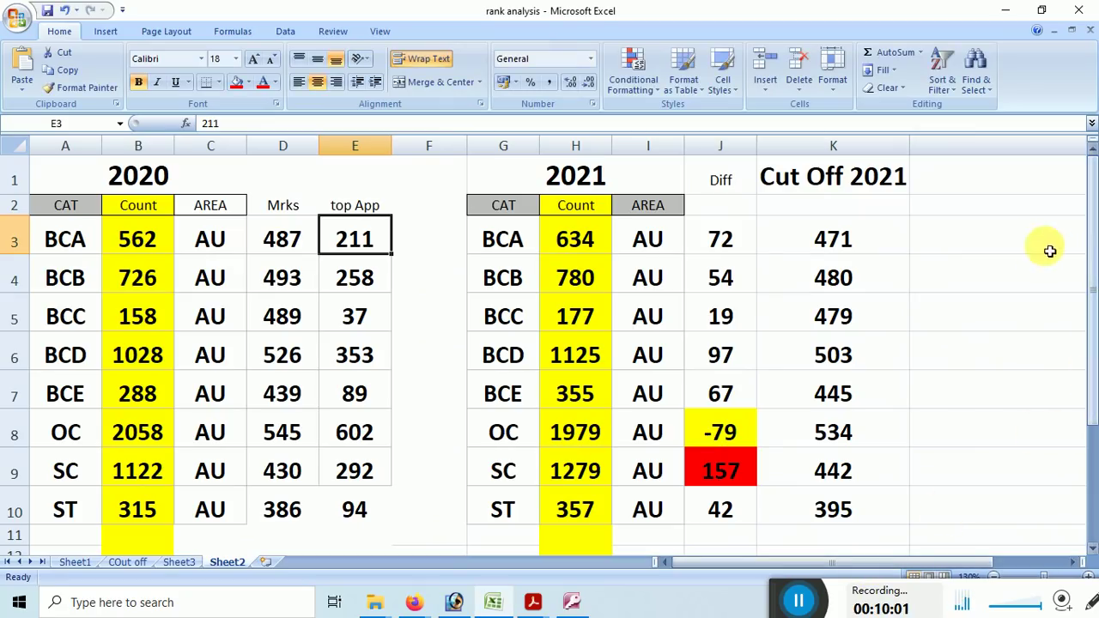
click(838, 251)
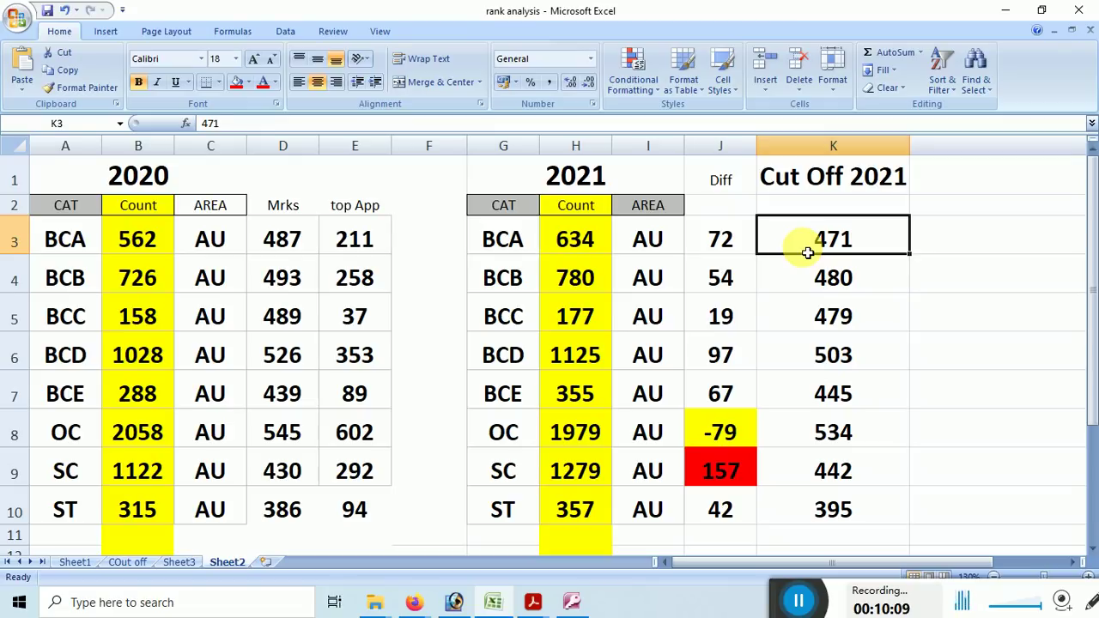
click(511, 311)
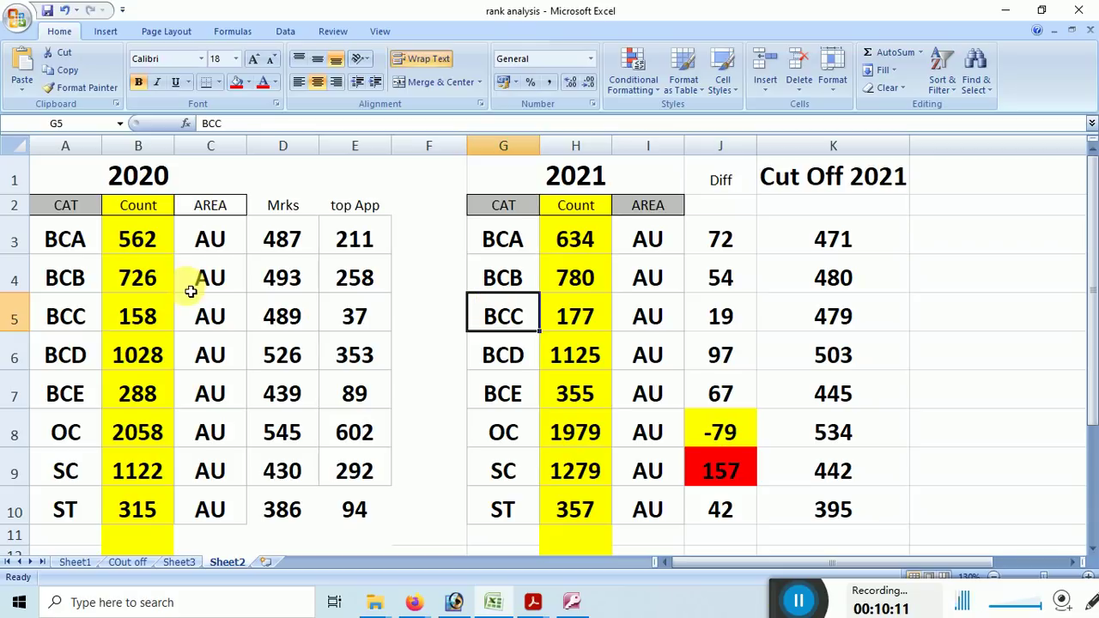
click(137, 146)
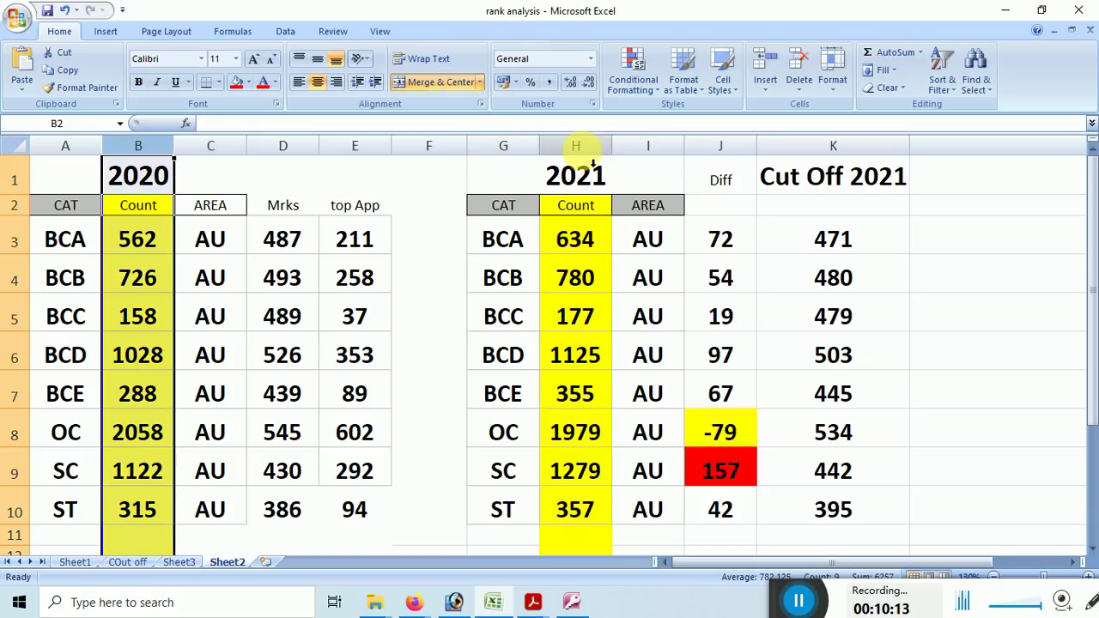
click(577, 146)
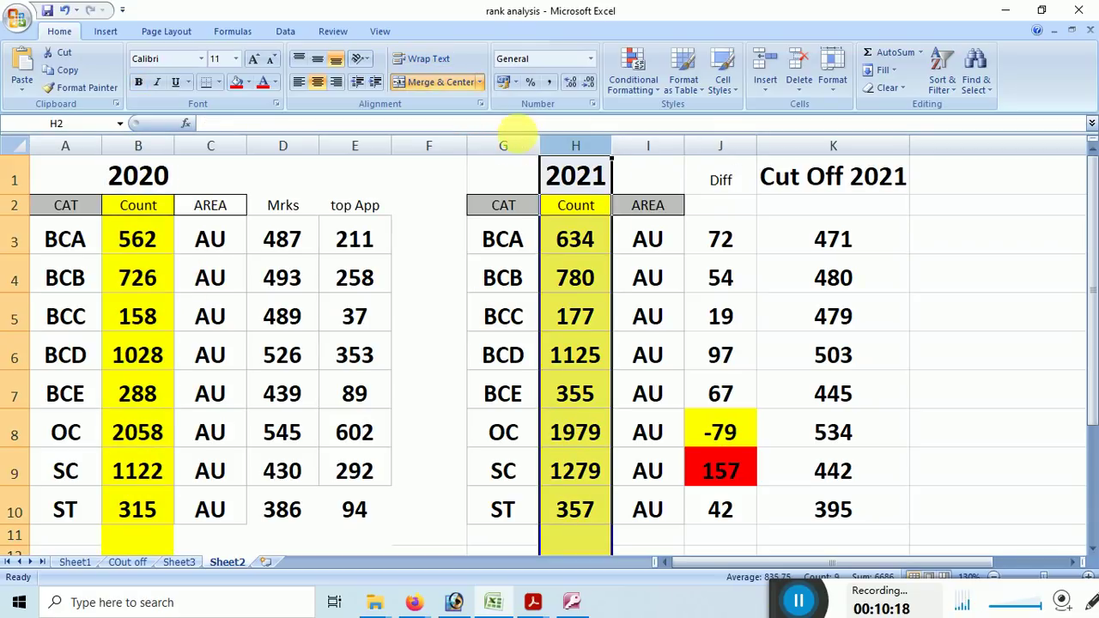
click(700, 487)
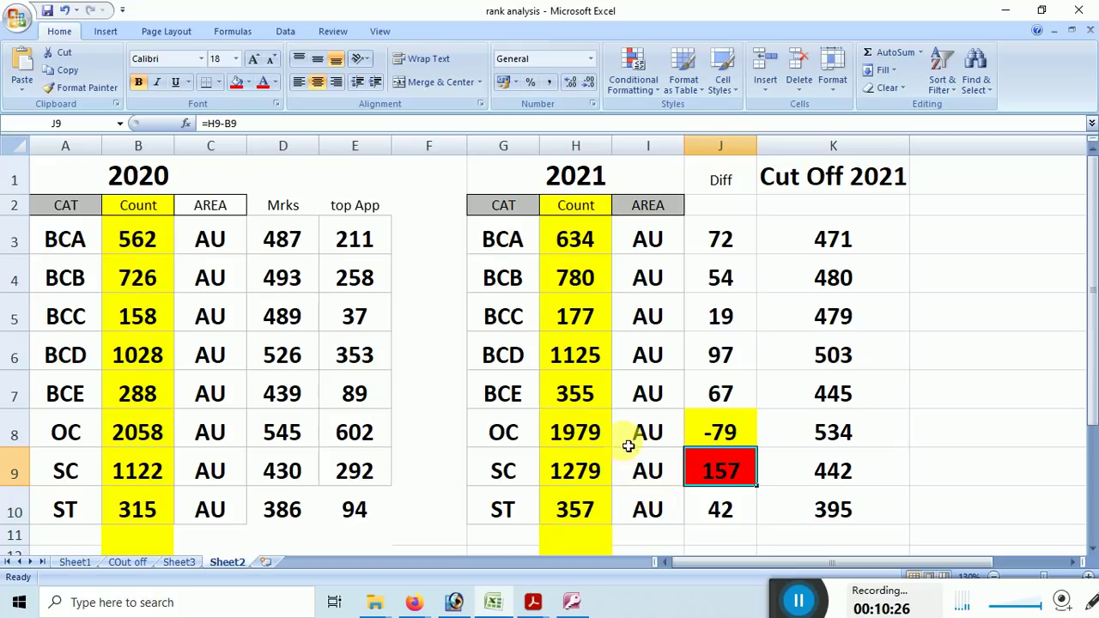
- Select BCB's 2021 category, Count and Diff cells in turn, returning to the 2021 Count
click(520, 275)
click(563, 292)
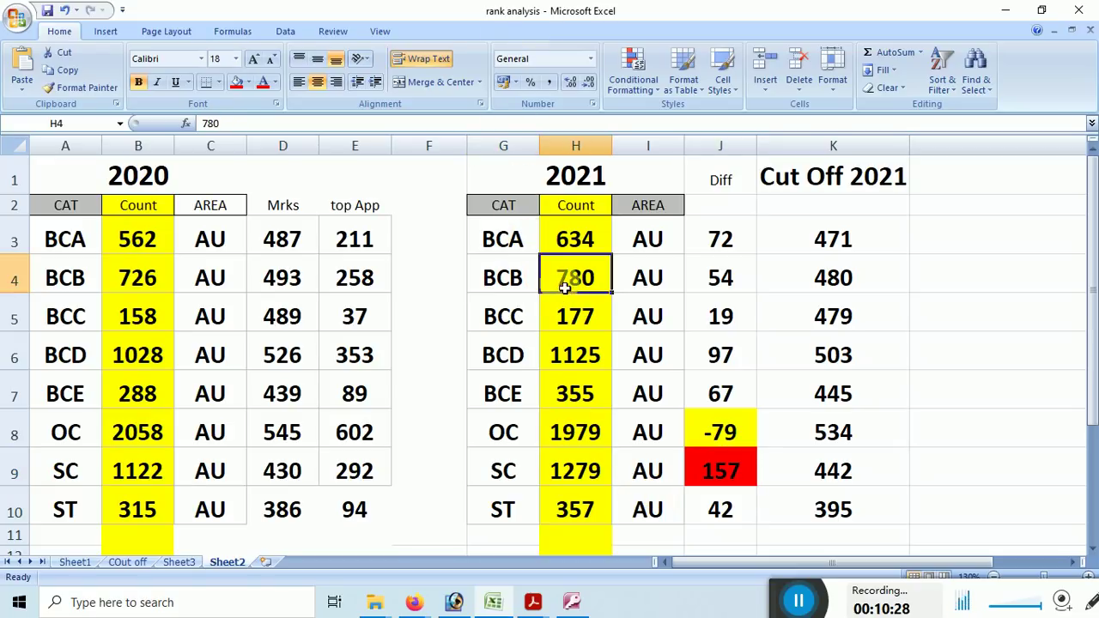
click(713, 284)
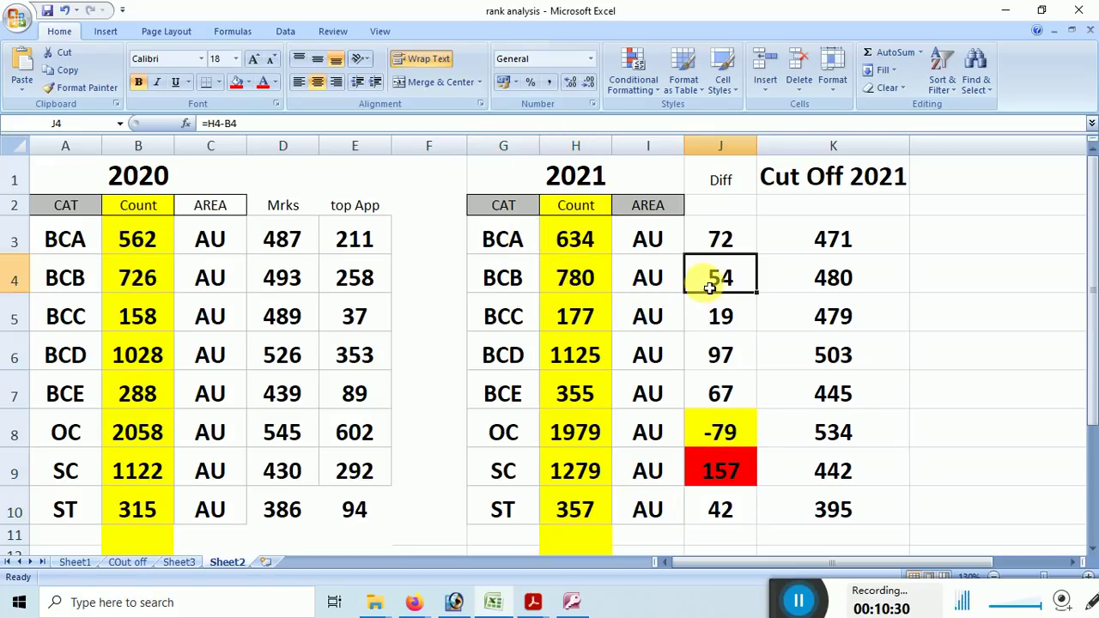
click(566, 291)
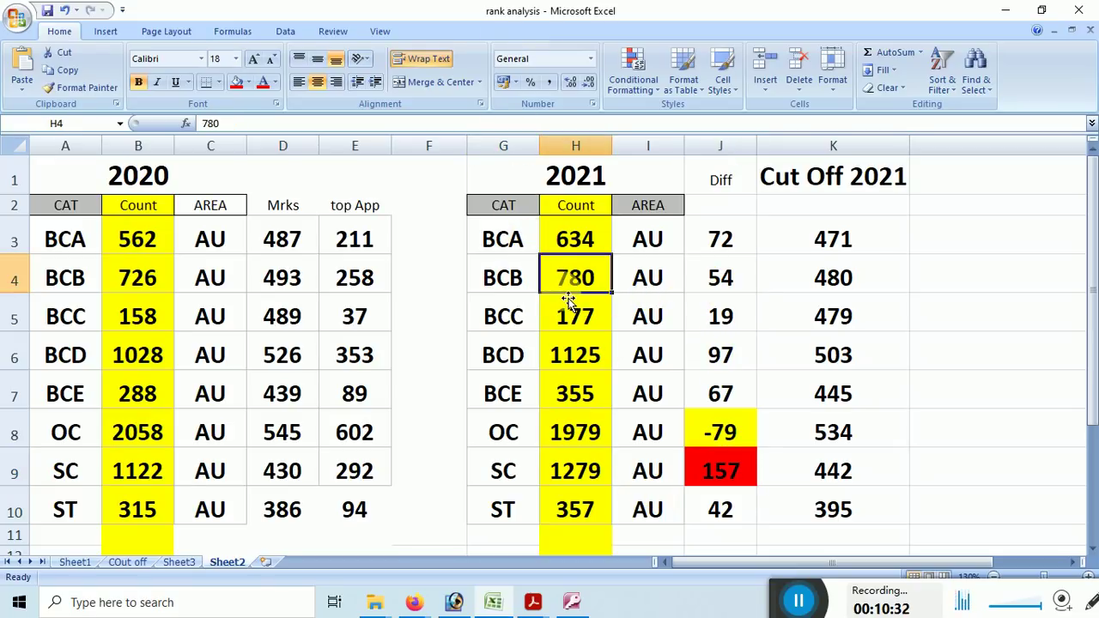
- Set the font colour of the 2020 top App column to blue
click(361, 144)
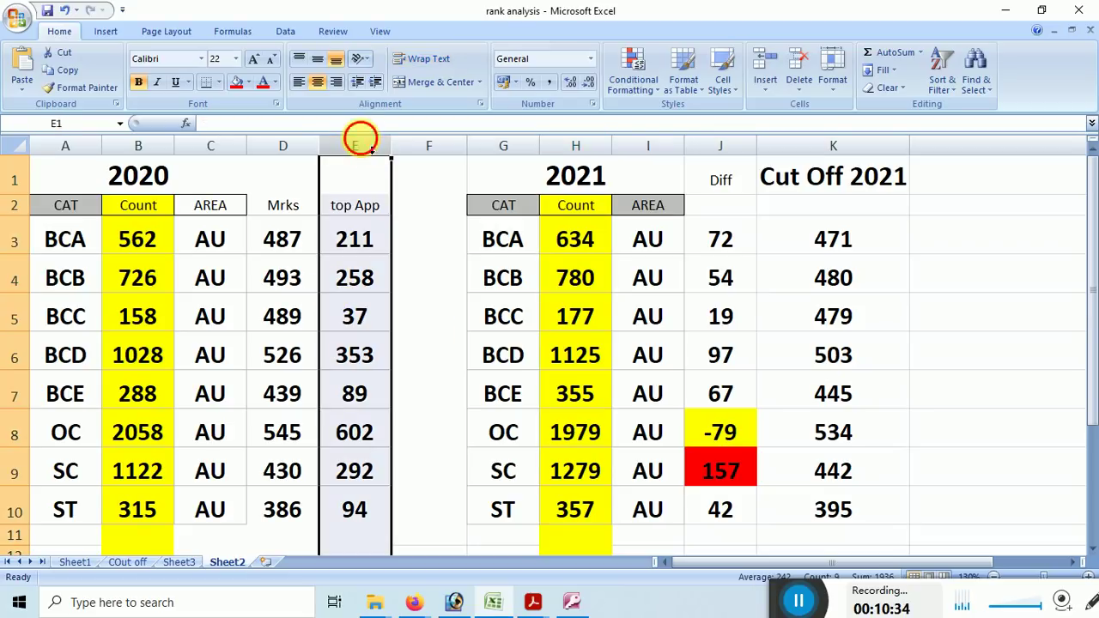
click(274, 83)
click(321, 139)
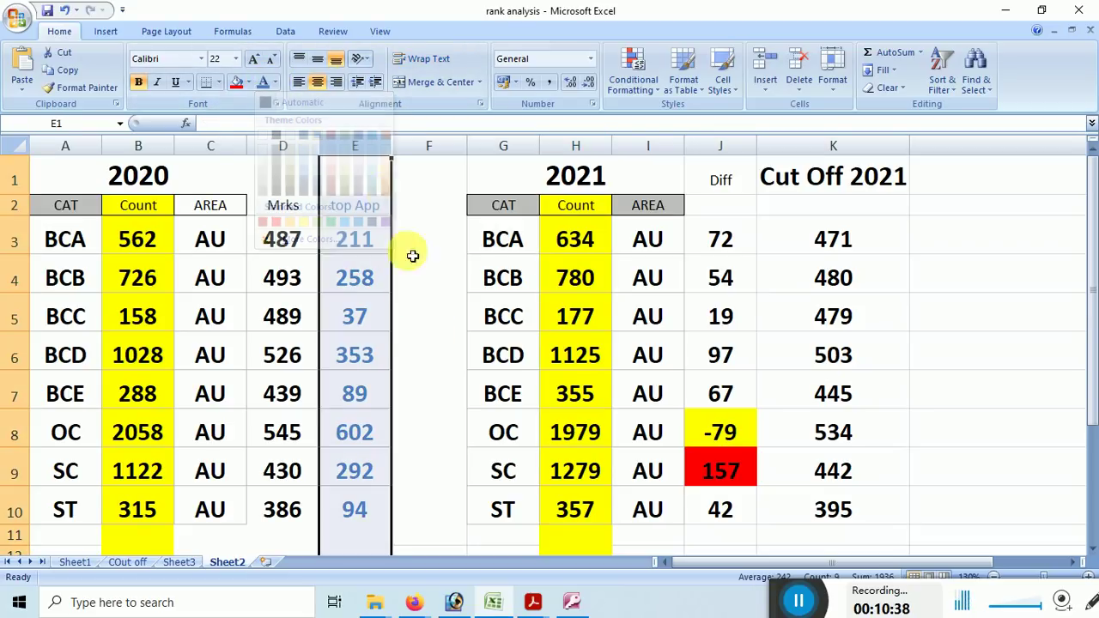
click(423, 262)
- Select BCB's 2021 Count, 2020 top App and Cut Off 2021 cells in turn, and highlight its 2021 row G4:K4
click(560, 286)
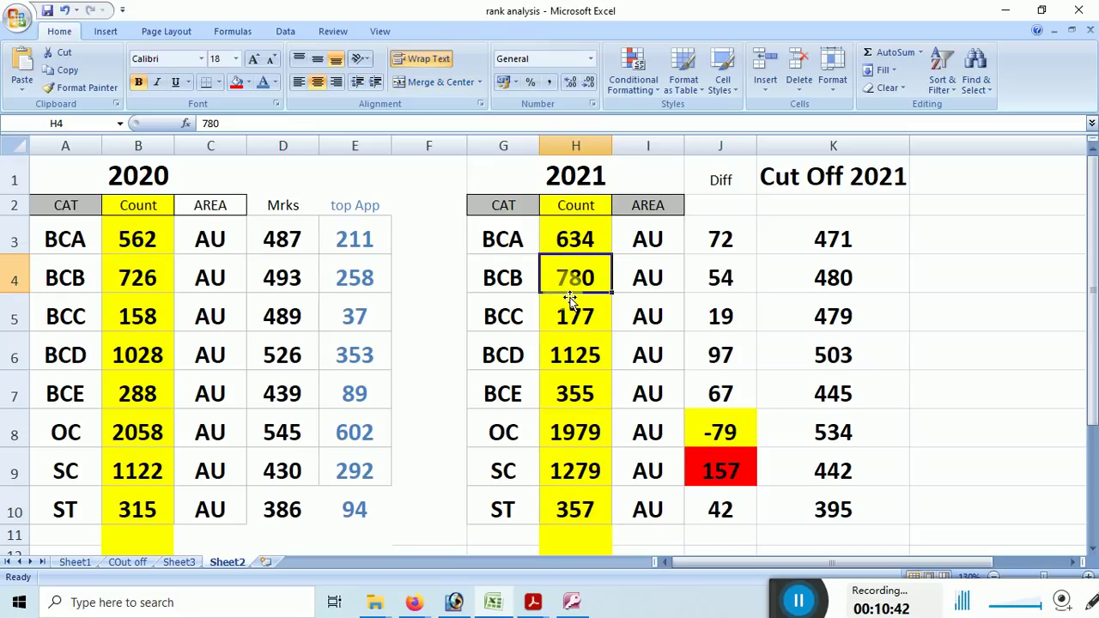
click(349, 278)
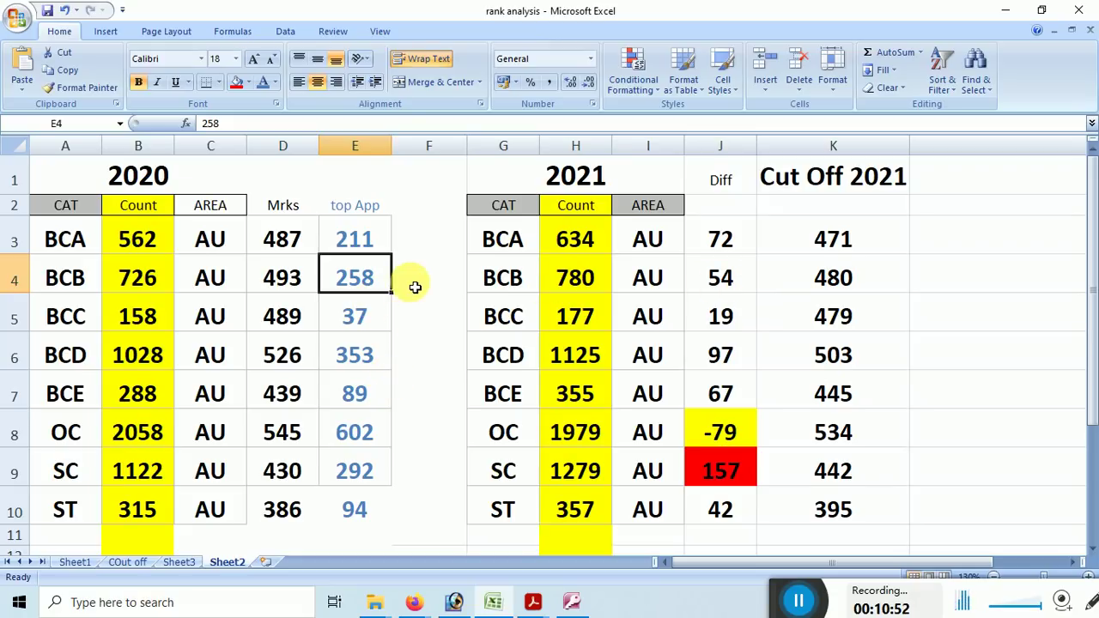
click(833, 279)
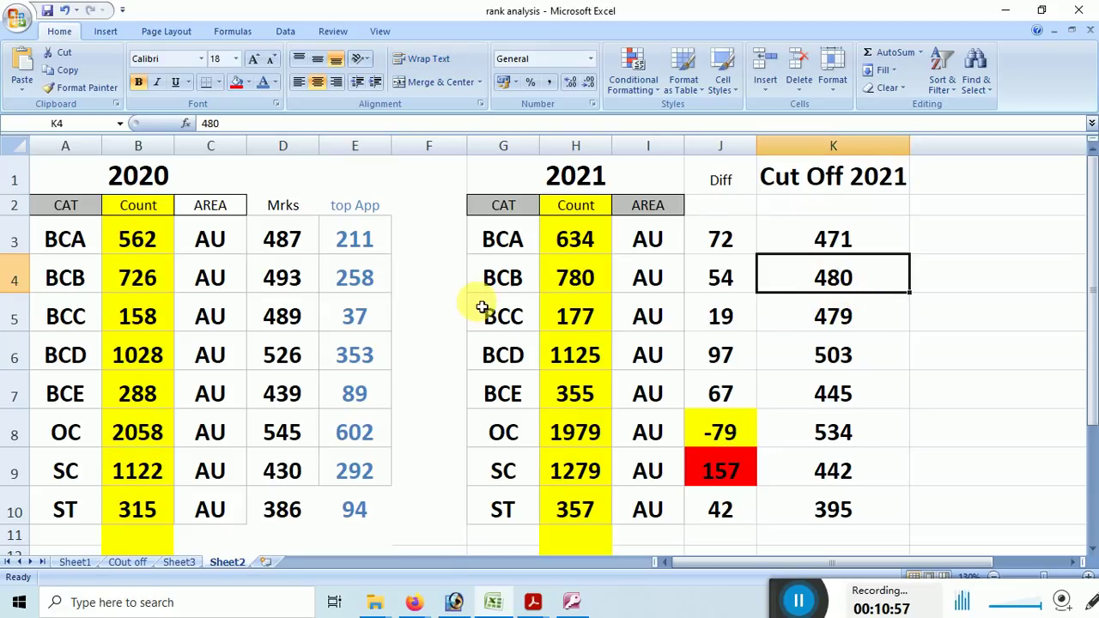
drag(515, 278, 816, 277)
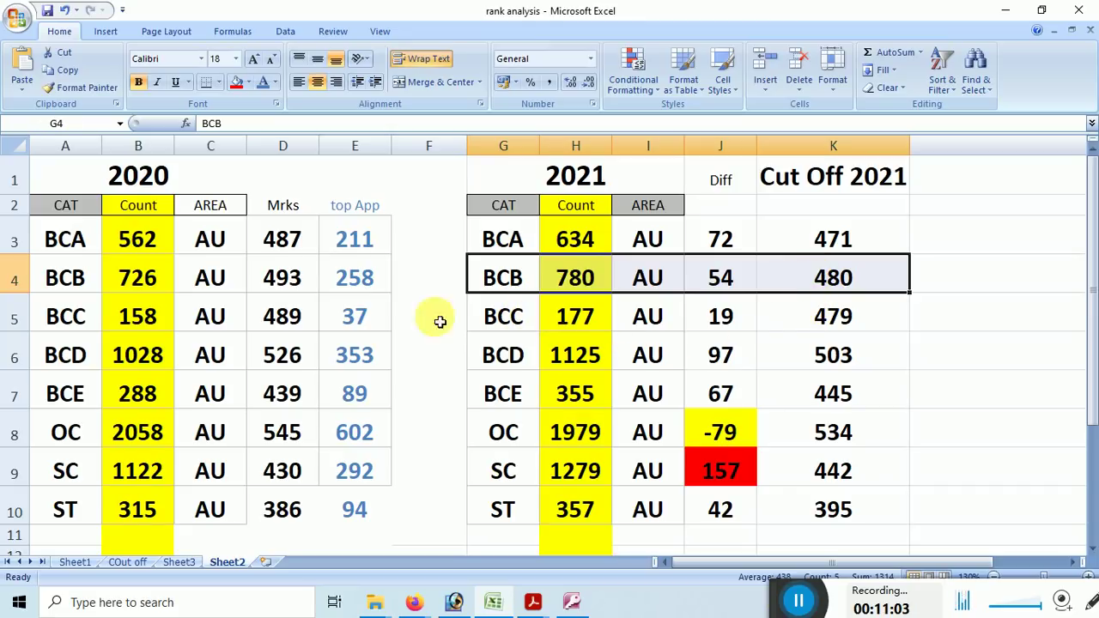
- Select BCC's top App, 2020 Count, 2021 Count and Diff cells in turn
click(375, 321)
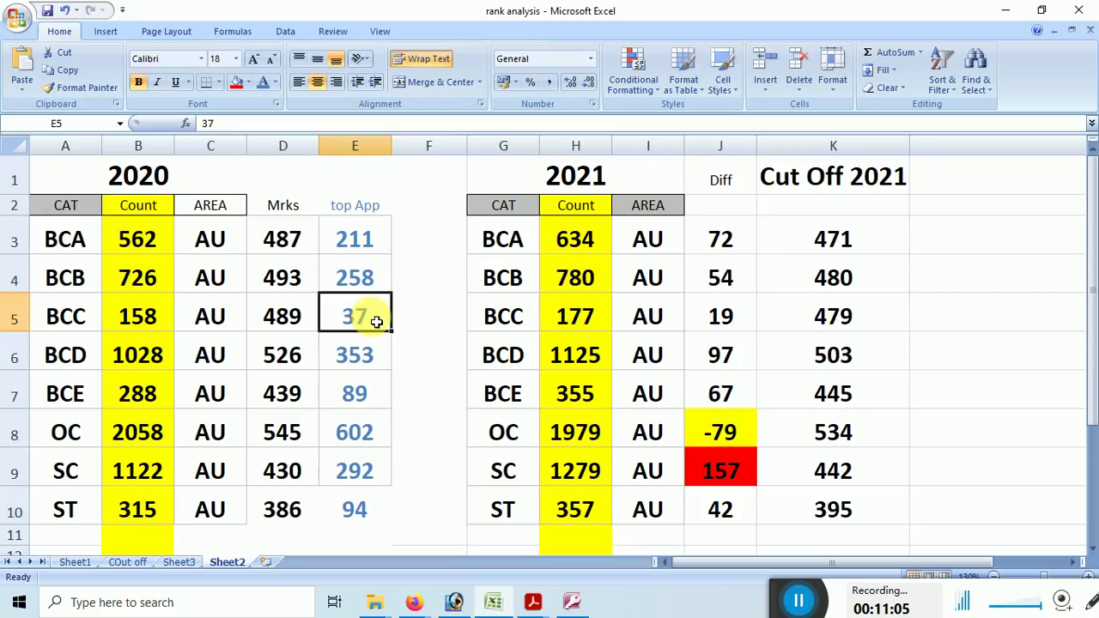
click(126, 322)
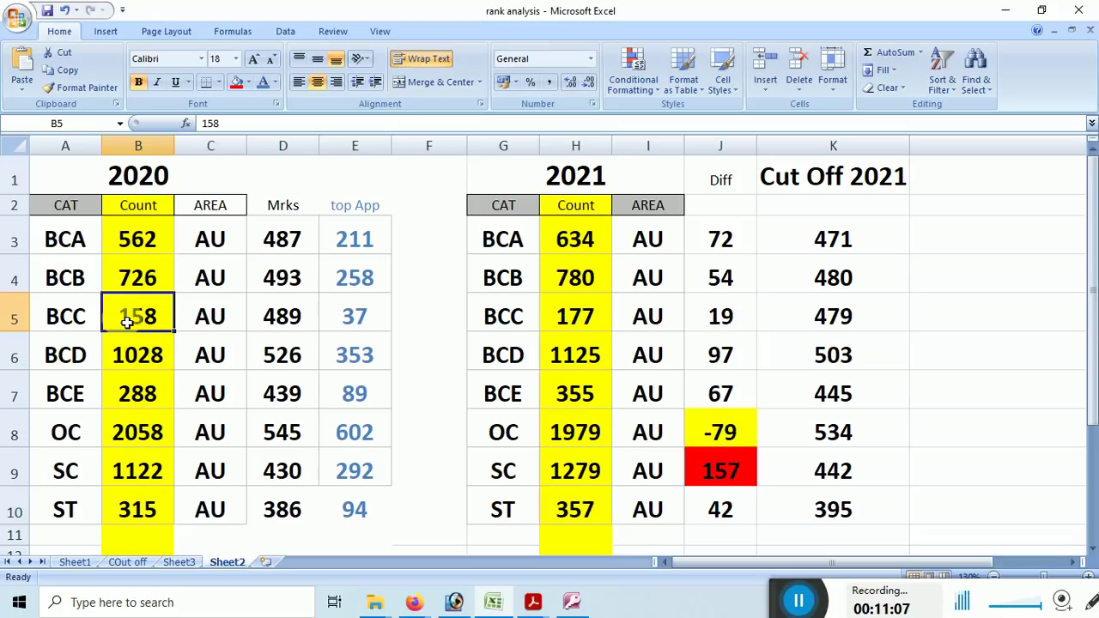
click(579, 316)
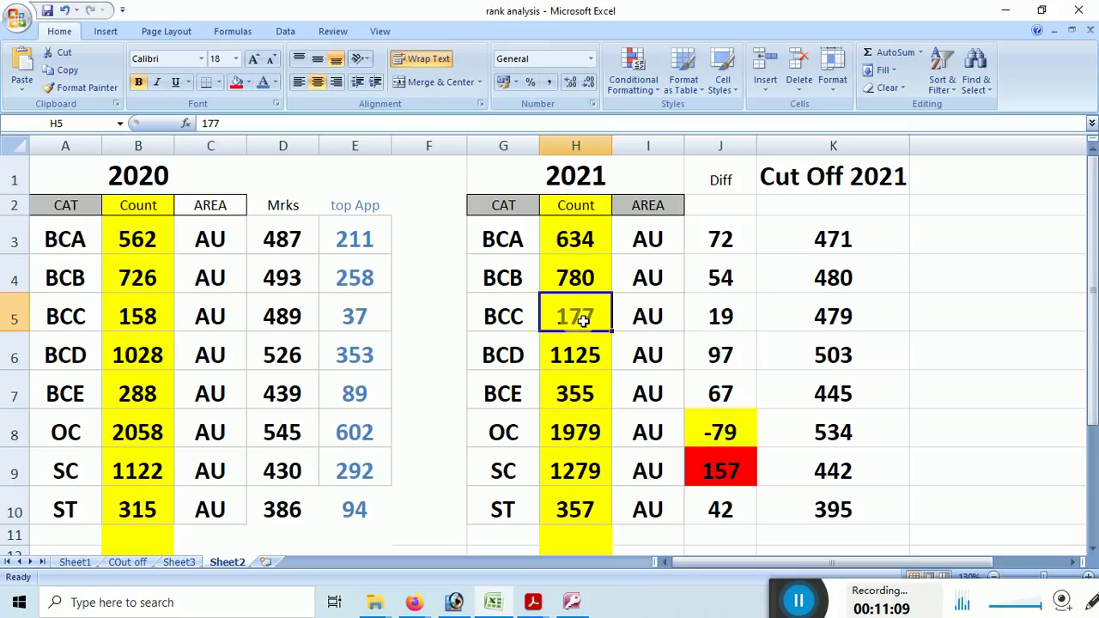
click(725, 323)
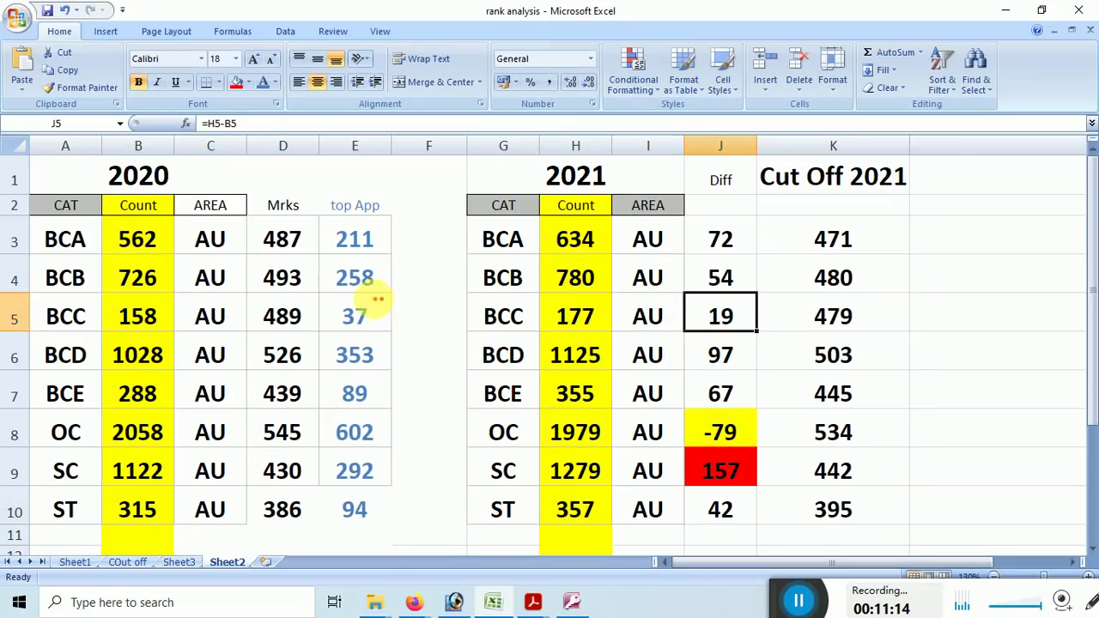
- Link BCC's 2020 marks and top App to its Cut Off 2021 value with the red pen, and select BCD's top App cell
mouse_move(377, 299)
mouse_down()
mouse_move(253, 298)
mouse_move(246, 320)
mouse_move(305, 320)
mouse_move(311, 303)
mouse_move(360, 298)
mouse_move(344, 318)
mouse_move(365, 320)
mouse_move(358, 297)
mouse_move(803, 288)
mouse_move(868, 299)
mouse_move(859, 339)
mouse_move(794, 319)
mouse_move(803, 288)
mouse_move(872, 296)
mouse_move(952, 252)
mouse_up()
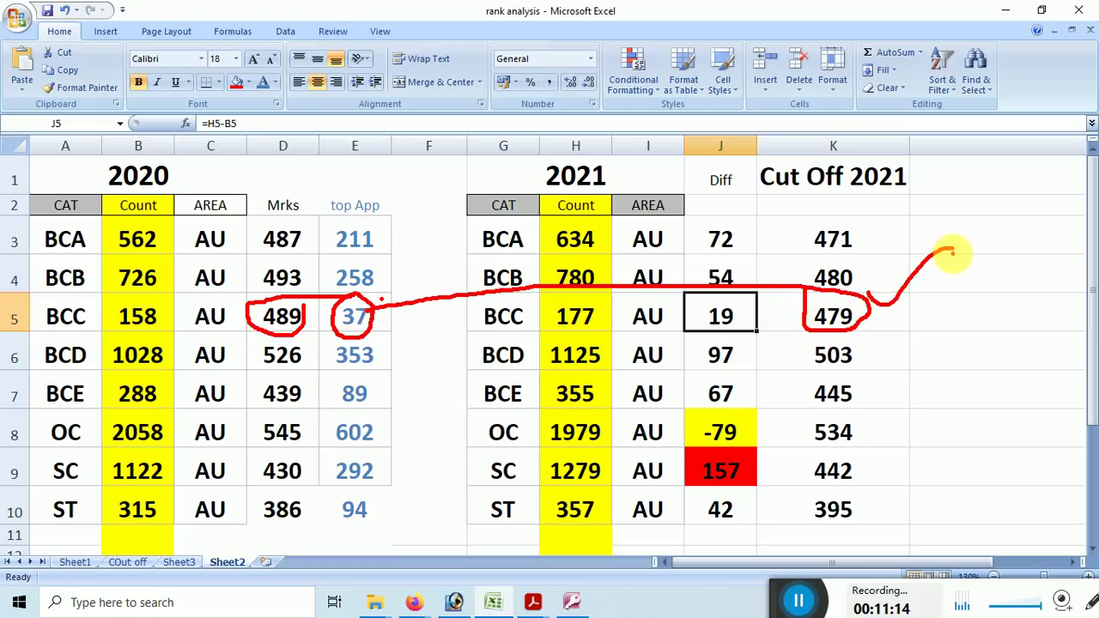
mouse_move(876, 314)
mouse_down()
mouse_move(898, 322)
mouse_move(891, 335)
mouse_move(922, 306)
mouse_move(919, 326)
mouse_move(962, 305)
mouse_move(995, 343)
mouse_up()
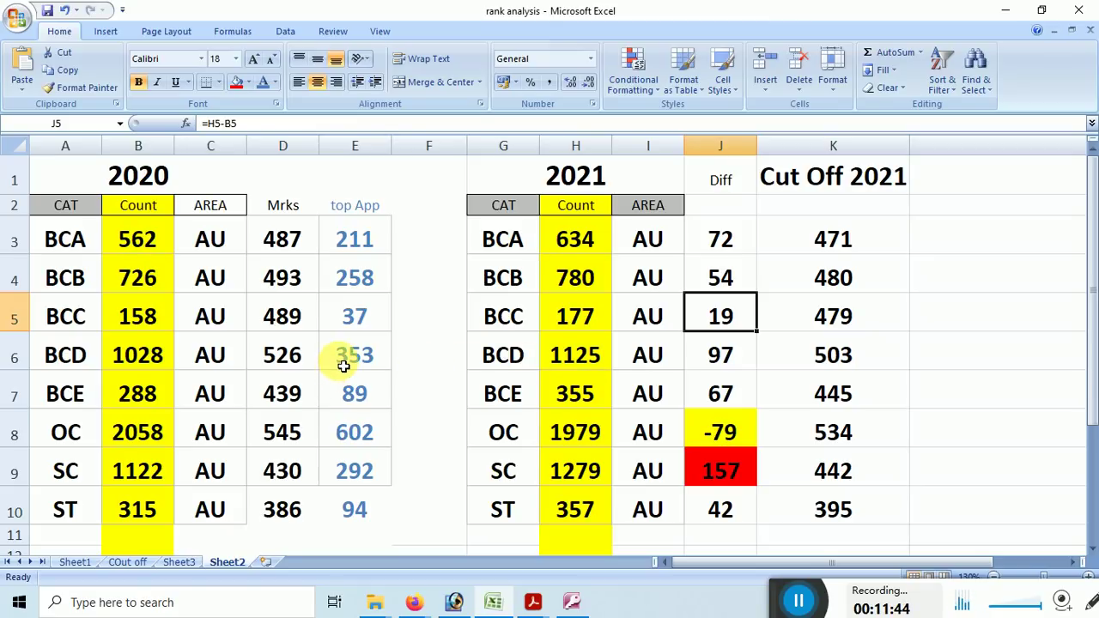
click(367, 360)
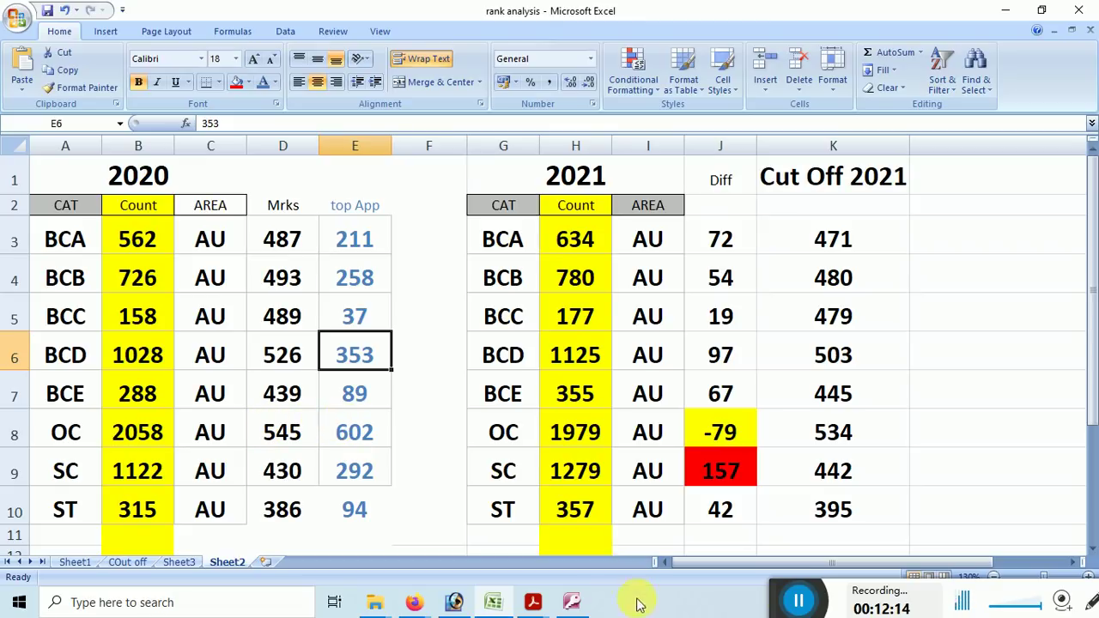
- Highlight the AU local general scores of MIN and BCE in the MBBS_Last_Ranks_2020_21 PDF in Acrobat Reader, and return to BCE's top App cell in Excel
click(533, 602)
click(459, 522)
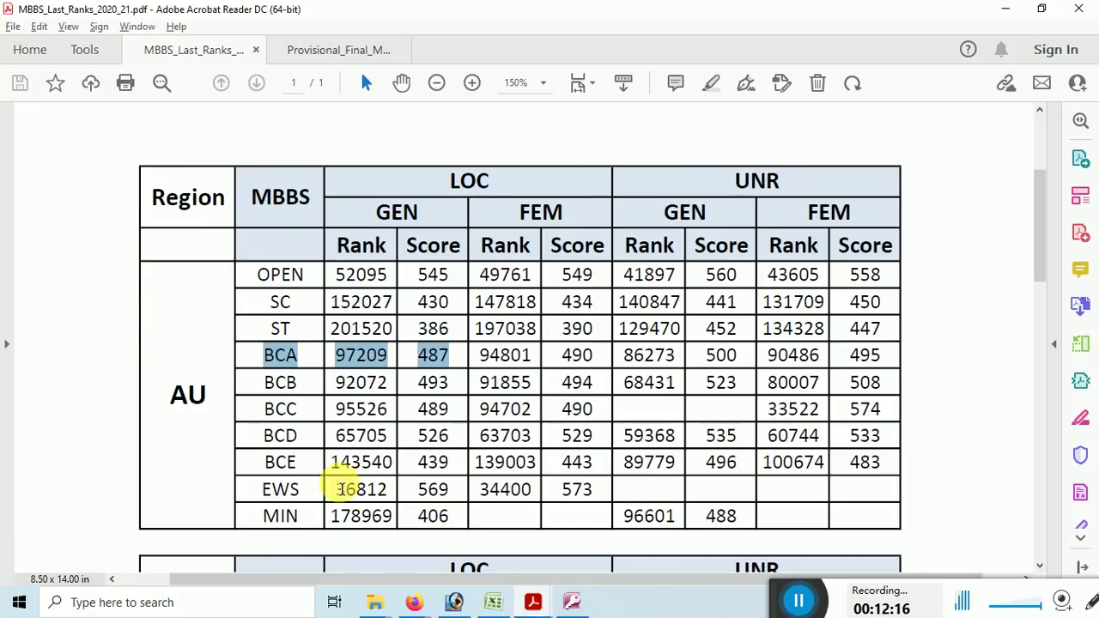
mouse_move(426, 522)
mouse_down()
mouse_move(461, 524)
mouse_move(419, 519)
mouse_up()
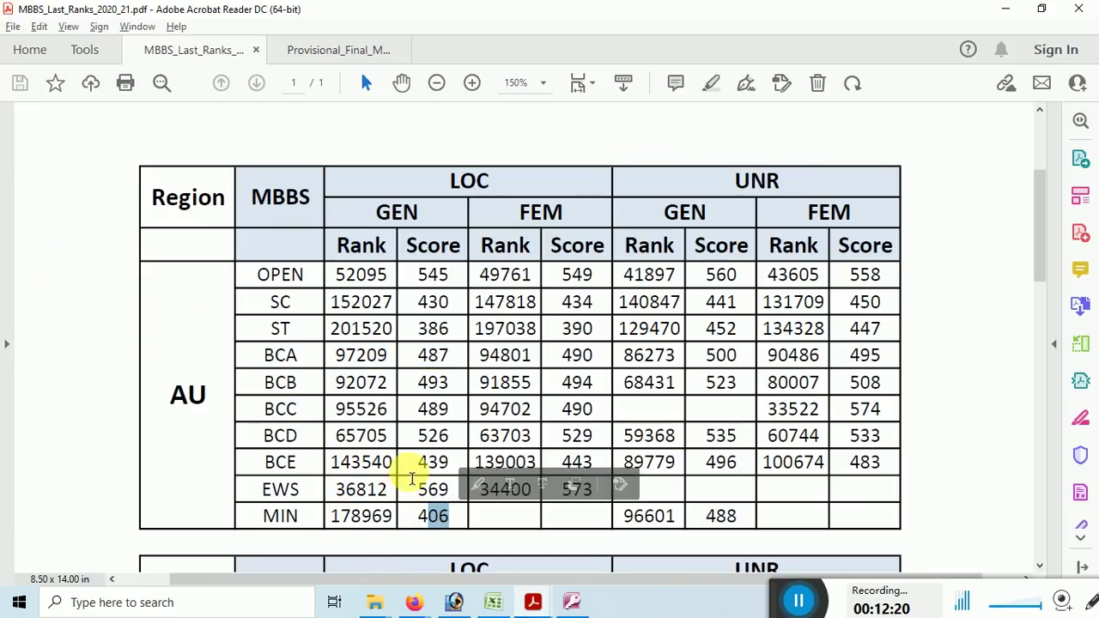
drag(416, 475, 440, 468)
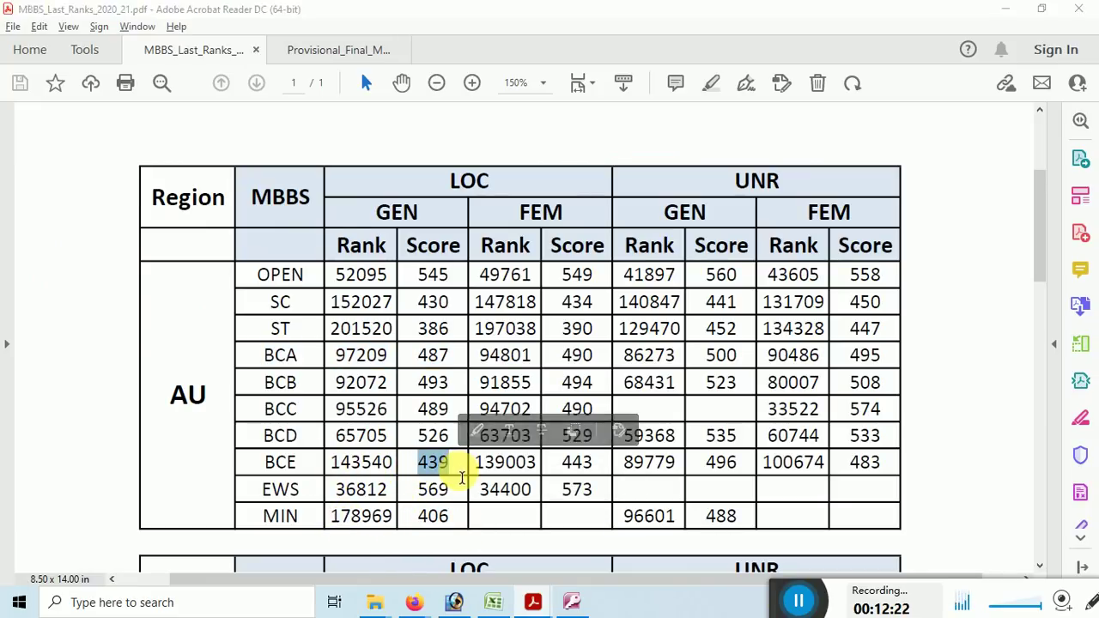
key(alt+Tab)
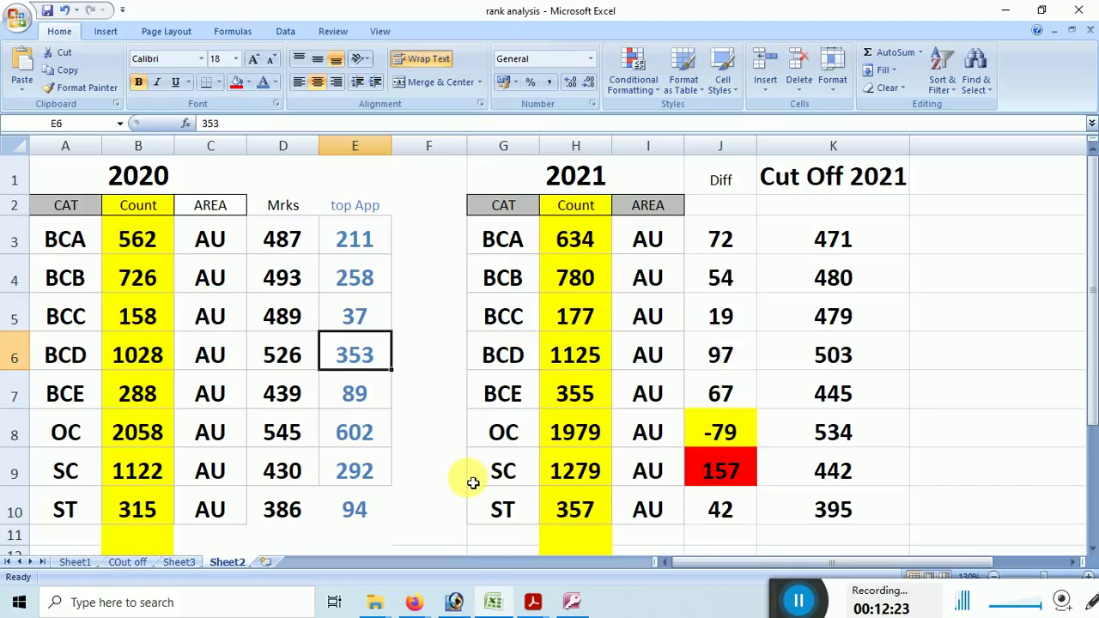
click(339, 404)
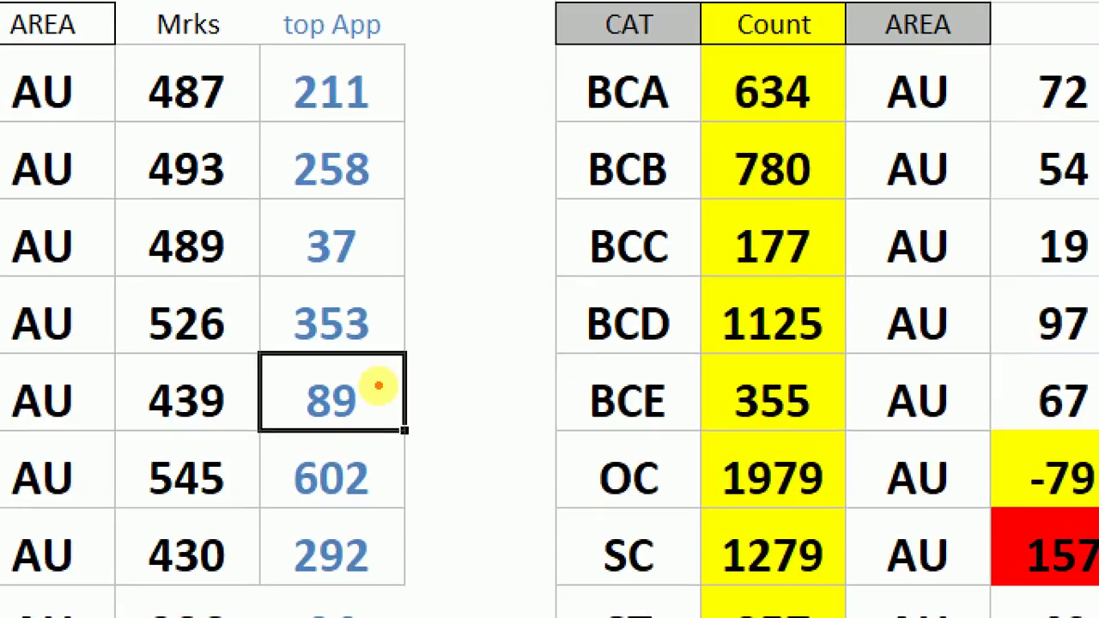
- Link BCE's 2020 top App value to its Cut Off 2021 value with the red pen, tick its 2020 marks, and clear the drawings
mouse_move(374, 381)
mouse_down()
mouse_move(362, 379)
mouse_move(378, 392)
mouse_move(765, 328)
mouse_up()
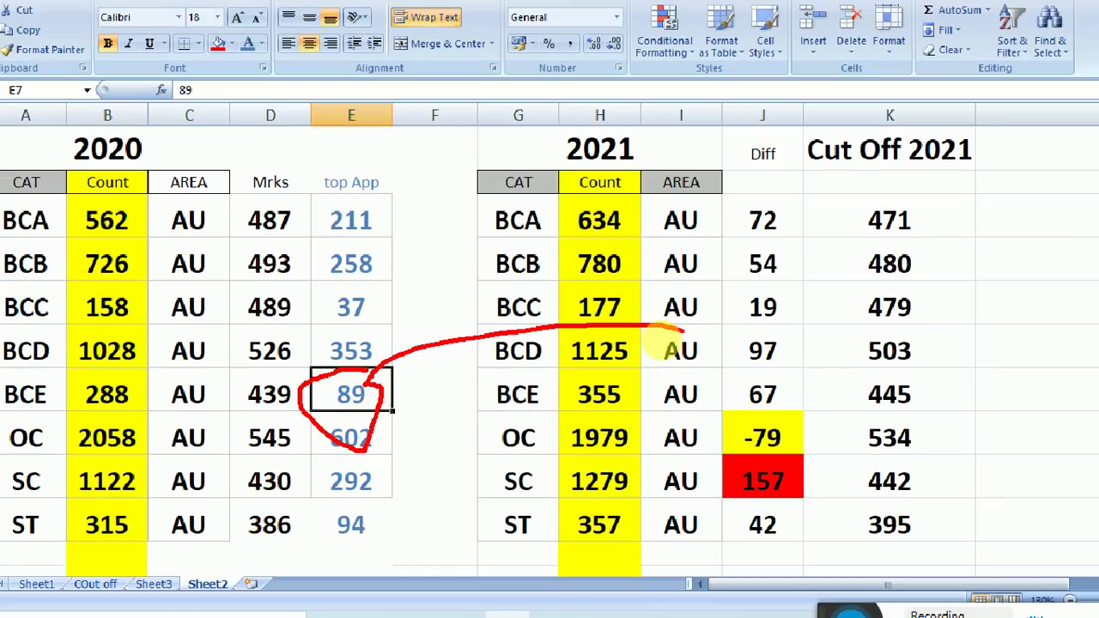
mouse_move(674, 339)
mouse_down()
mouse_move(919, 360)
mouse_move(846, 402)
mouse_move(831, 354)
mouse_up()
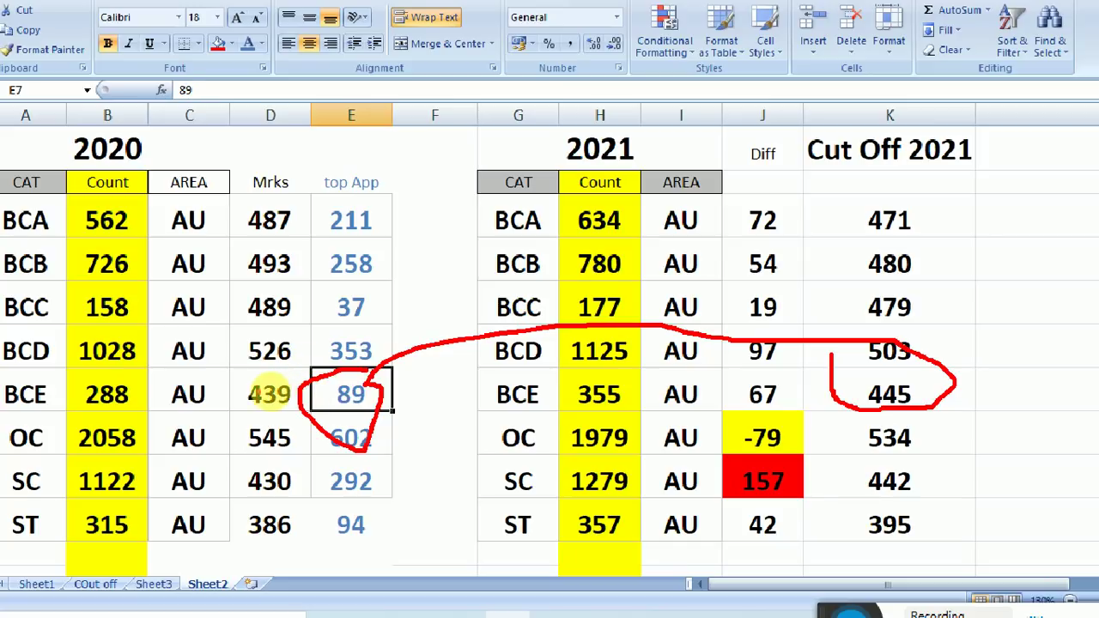
drag(217, 390, 254, 364)
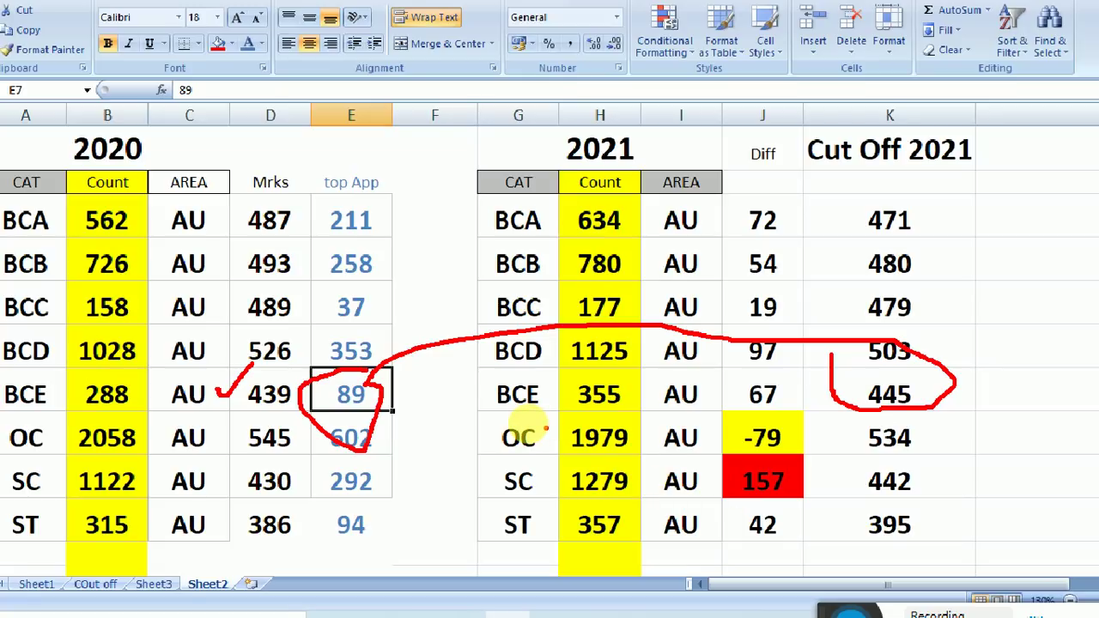
key(Escape)
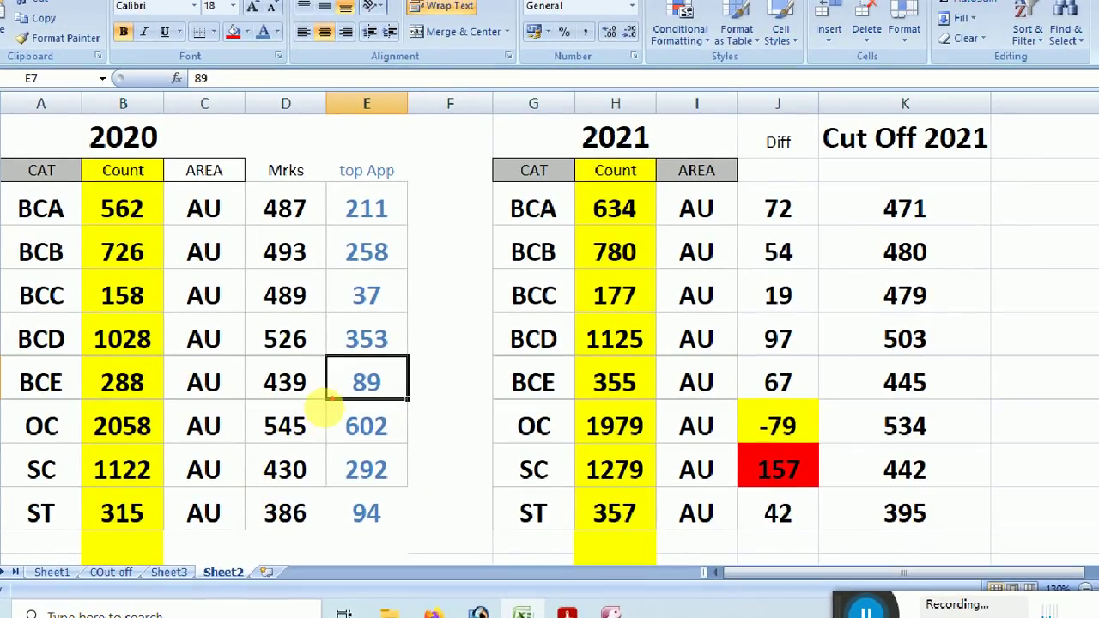
- Mark OC's top App, 2020 marks, 2021 Count and Cut Off 2021 values with the red pen, and link its 2020 figures to the cut-off
mouse_move(330, 400)
mouse_down()
mouse_move(315, 434)
mouse_move(339, 467)
mouse_move(400, 436)
mouse_move(378, 400)
mouse_up()
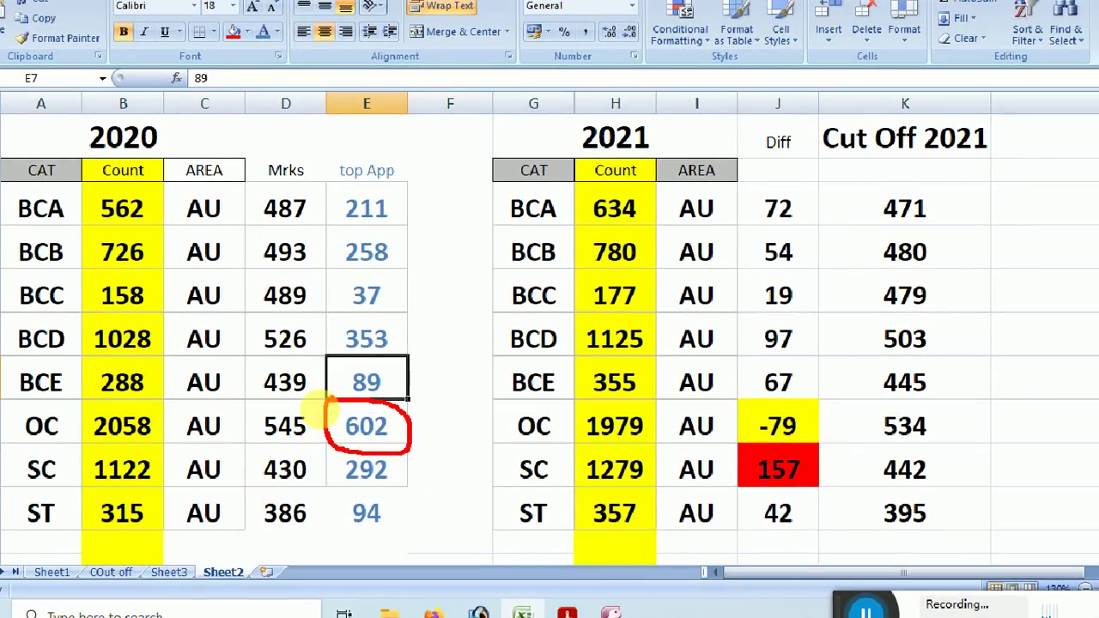
mouse_move(248, 407)
mouse_down()
mouse_move(257, 432)
mouse_move(309, 383)
mouse_up()
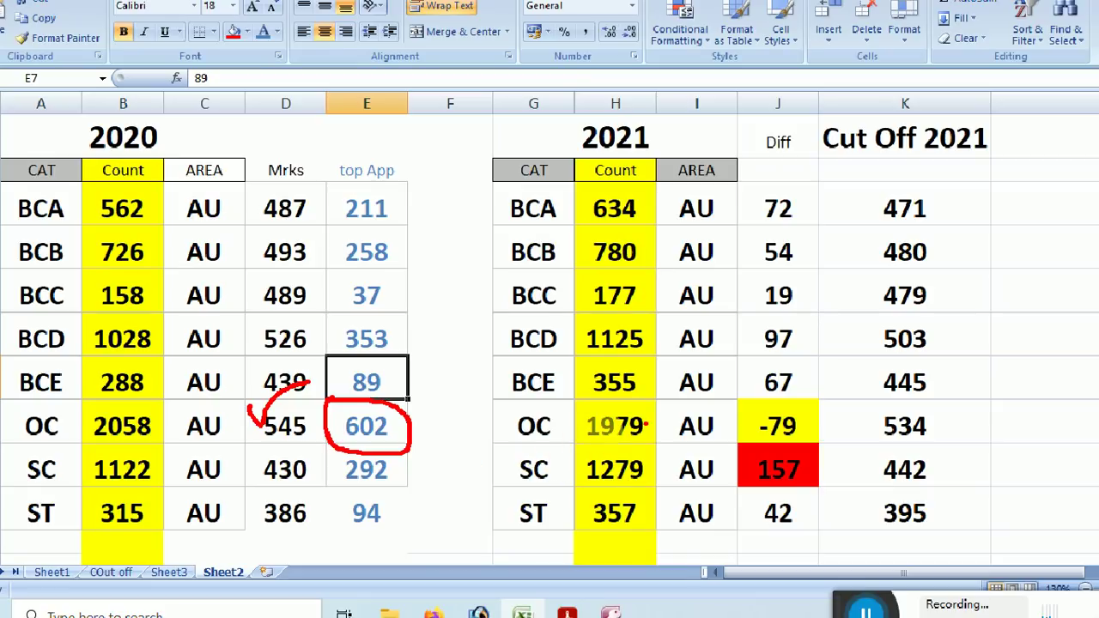
mouse_move(595, 410)
mouse_down()
mouse_move(578, 428)
mouse_move(606, 445)
mouse_move(651, 430)
mouse_move(601, 408)
mouse_up()
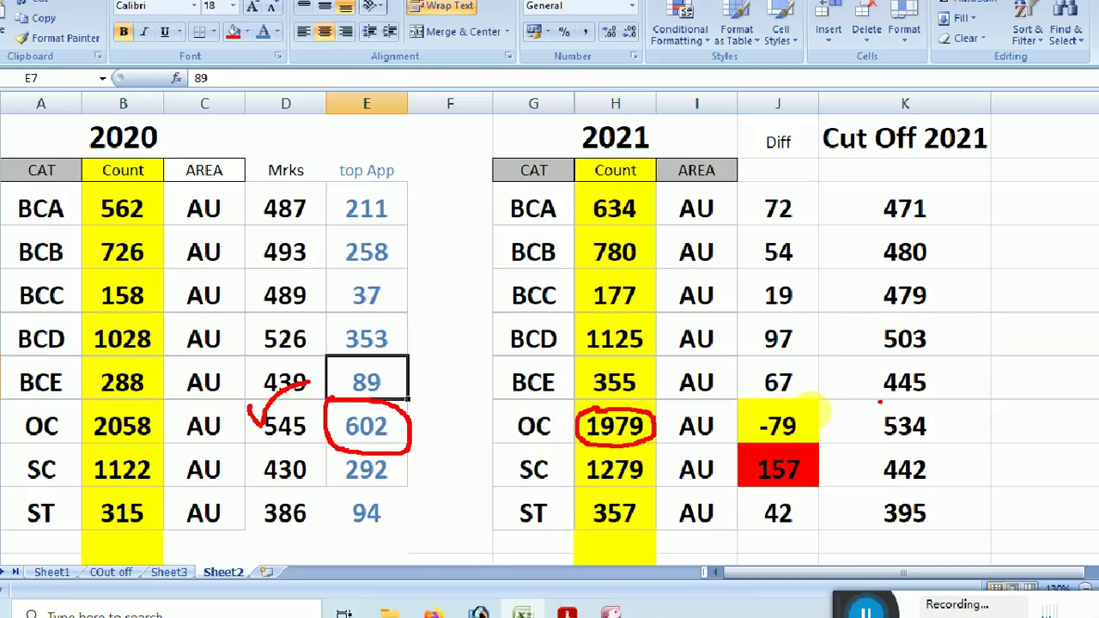
drag(896, 397, 853, 426)
mouse_move(839, 460)
mouse_down()
mouse_move(846, 422)
mouse_move(985, 372)
mouse_up()
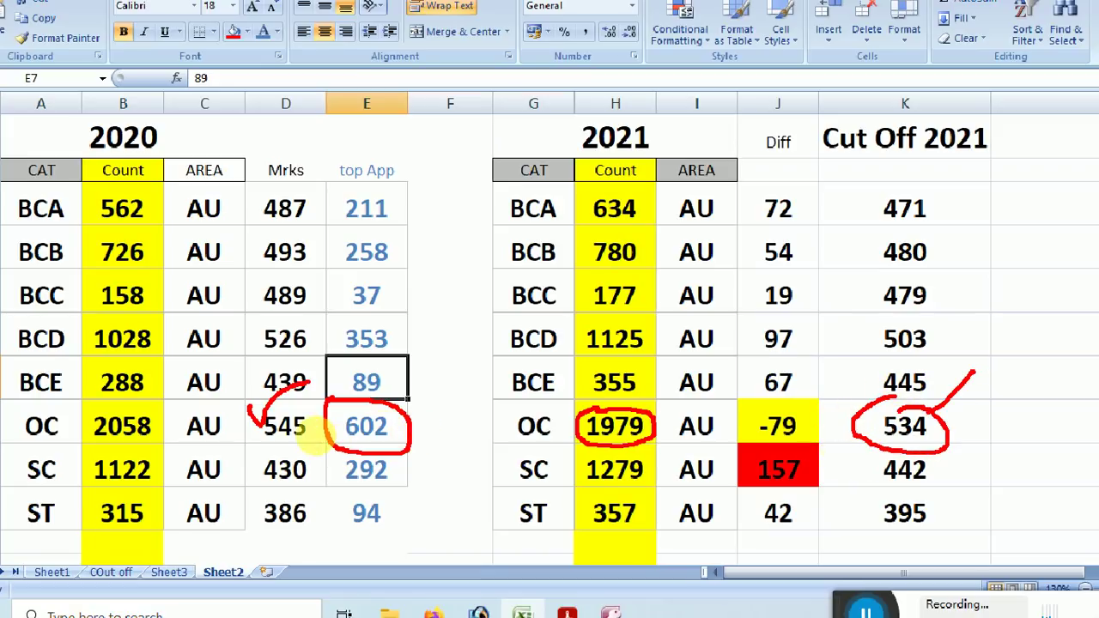
mouse_move(318, 427)
mouse_down()
mouse_move(348, 411)
mouse_move(854, 396)
mouse_up()
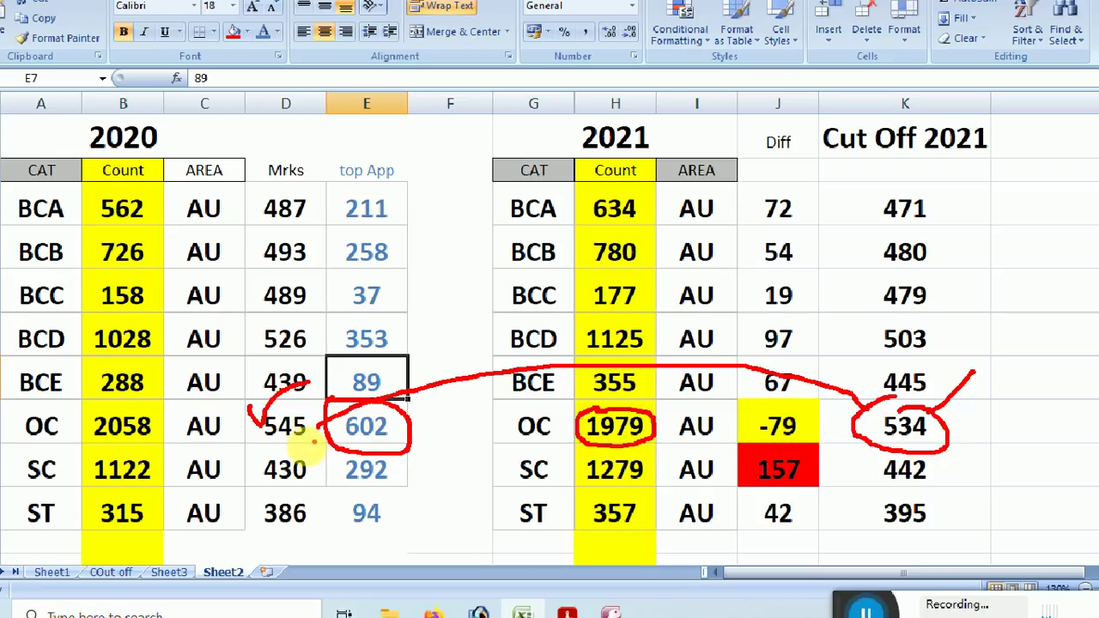
- Circle SC's 2020 marks, 2021 Count, Diff and Cut Off 2021 values with the red pen, and clear all pen drawings
mouse_move(290, 447)
mouse_down()
mouse_move(258, 458)
mouse_move(312, 470)
mouse_up()
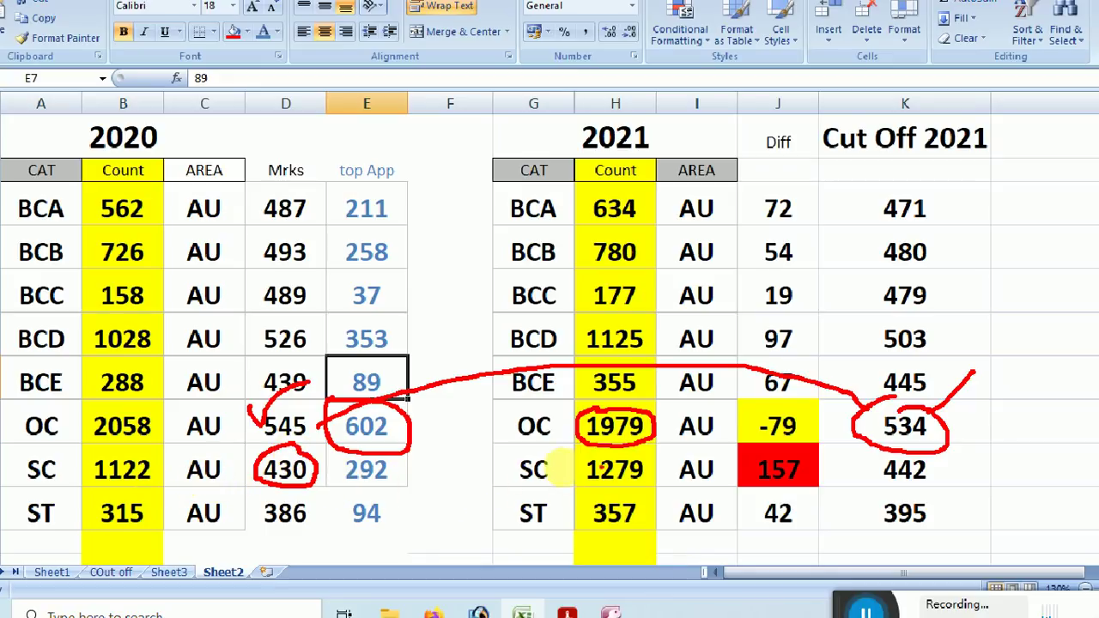
drag(567, 463, 640, 481)
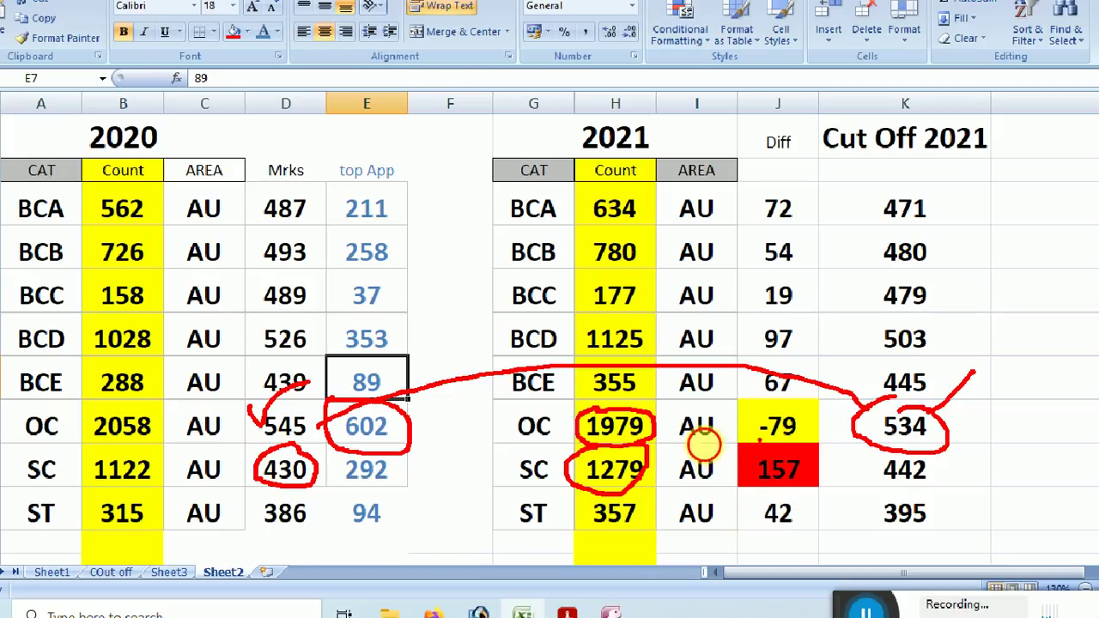
drag(736, 483, 773, 440)
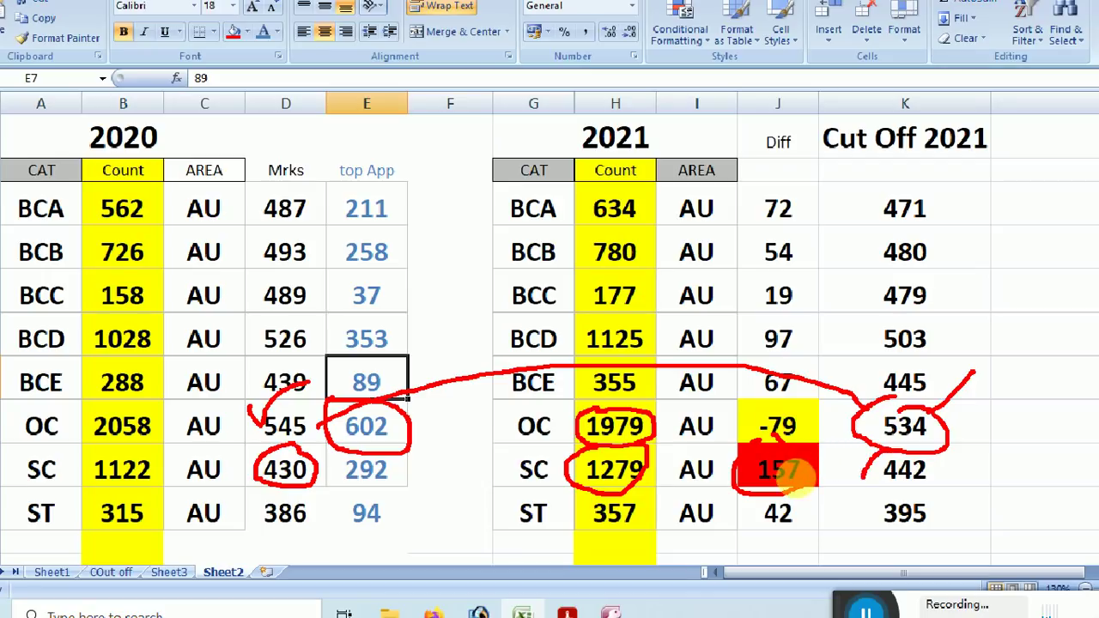
mouse_move(871, 453)
mouse_down()
mouse_move(851, 483)
mouse_move(846, 462)
mouse_up()
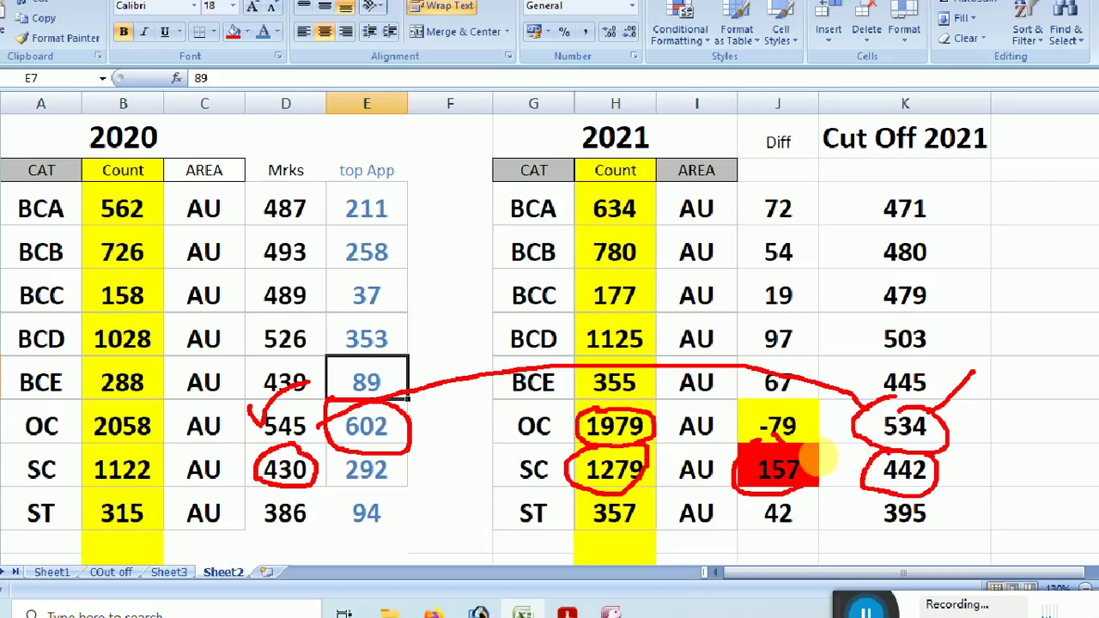
click(810, 512)
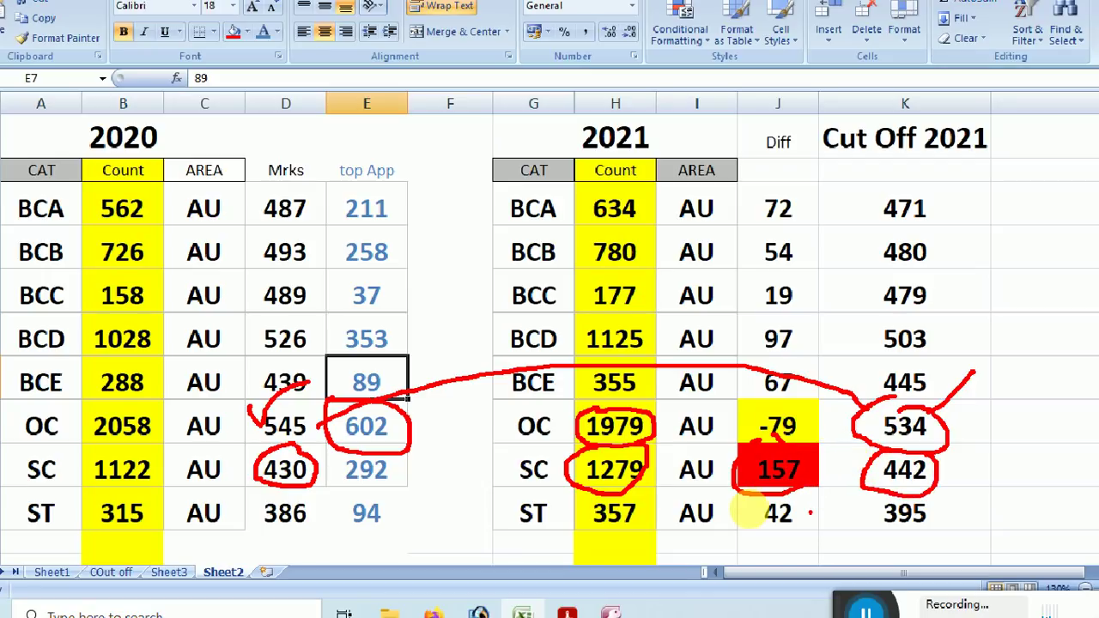
key(Escape)
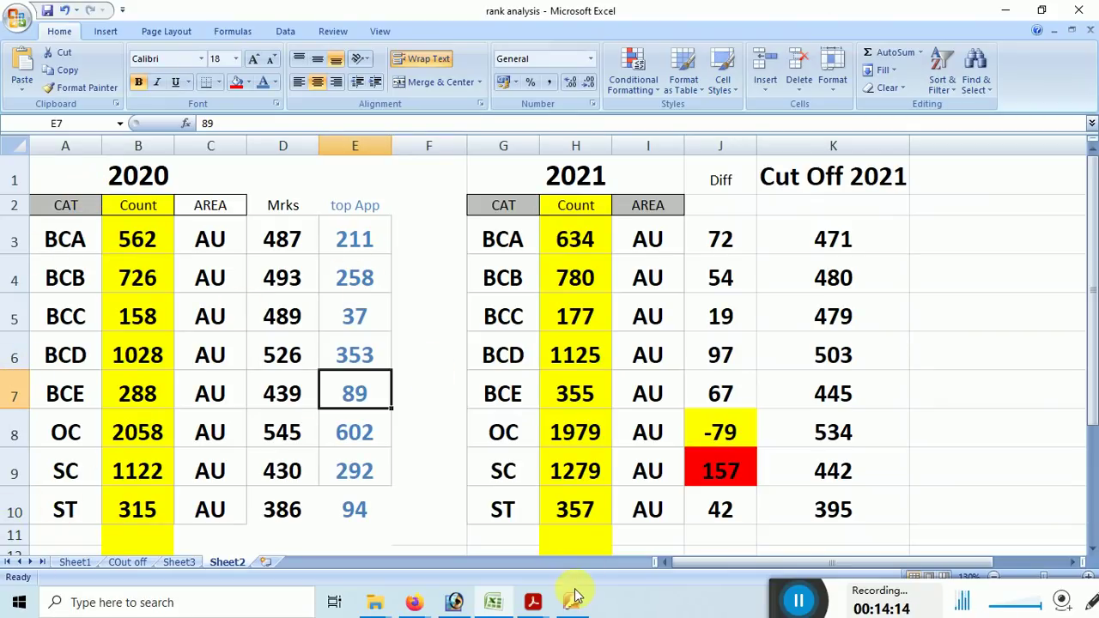
- Switch to the ap neet 2021 database in Access and filter the 2020merit table's CAT field to SC only
click(571, 602)
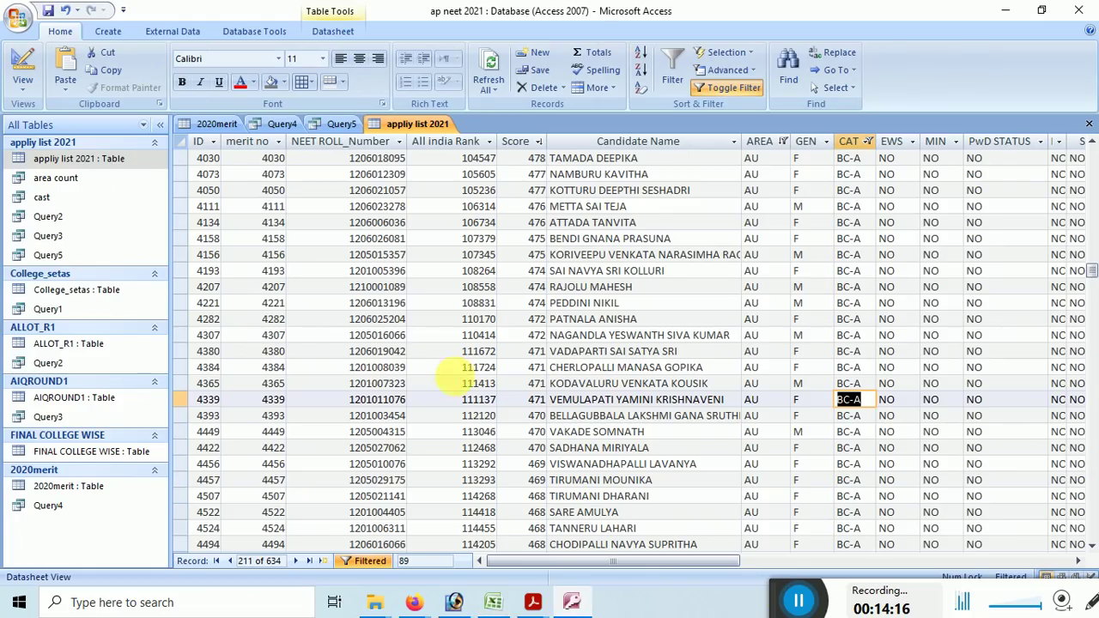
click(217, 124)
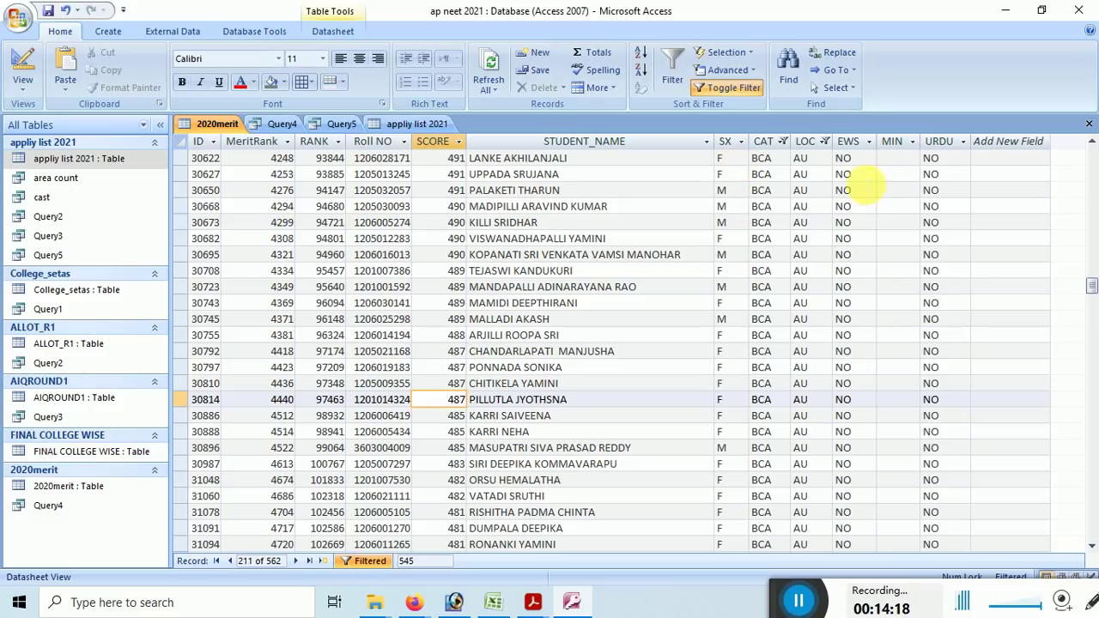
click(782, 141)
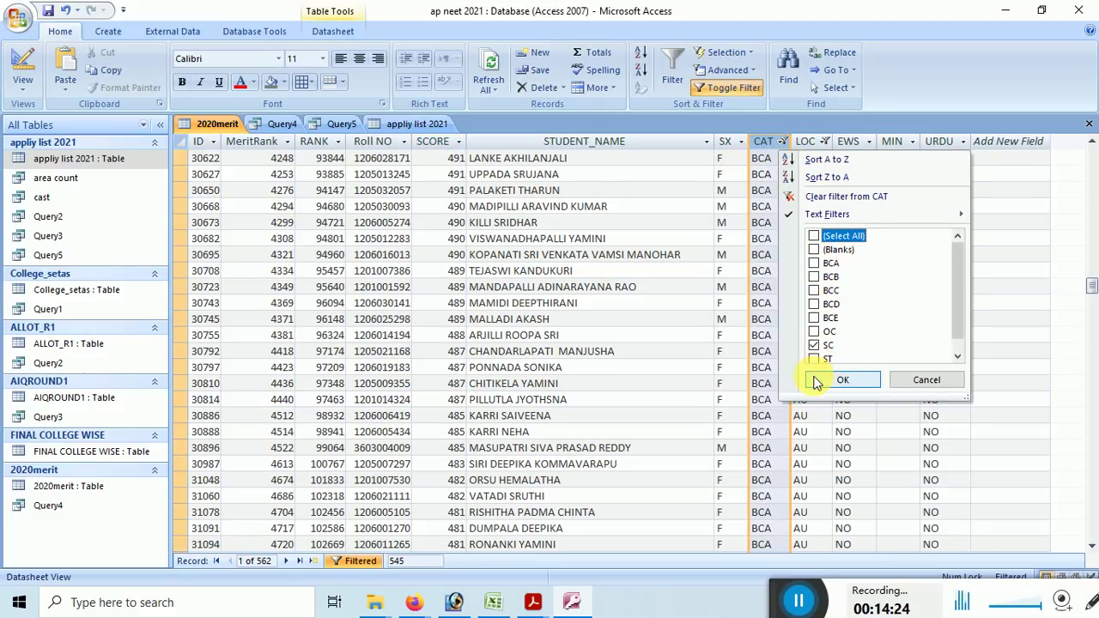
click(843, 380)
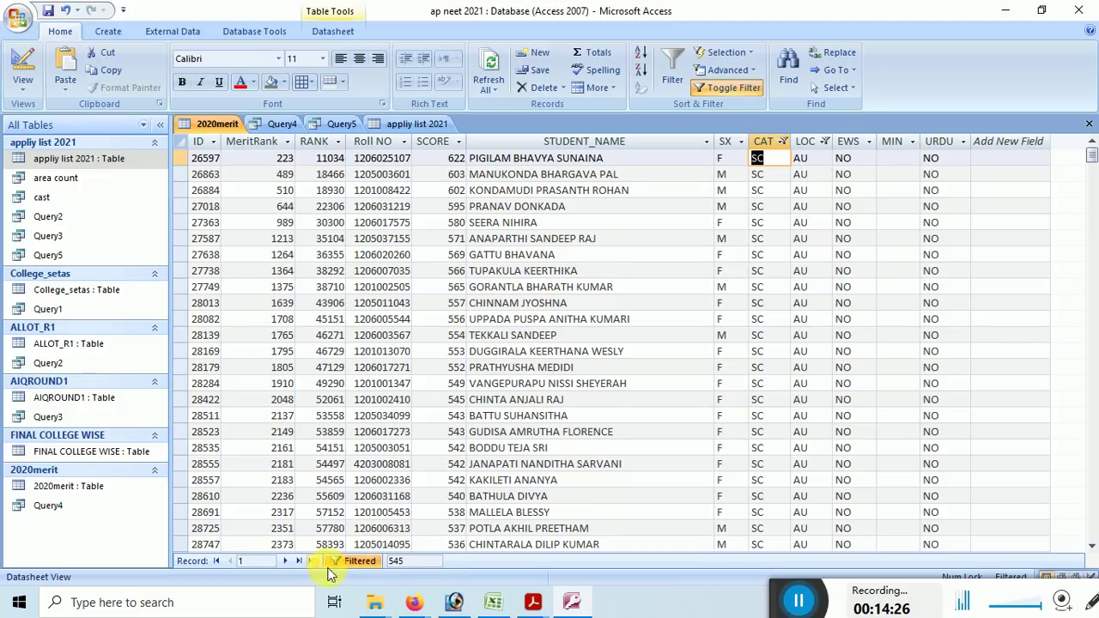
click(447, 447)
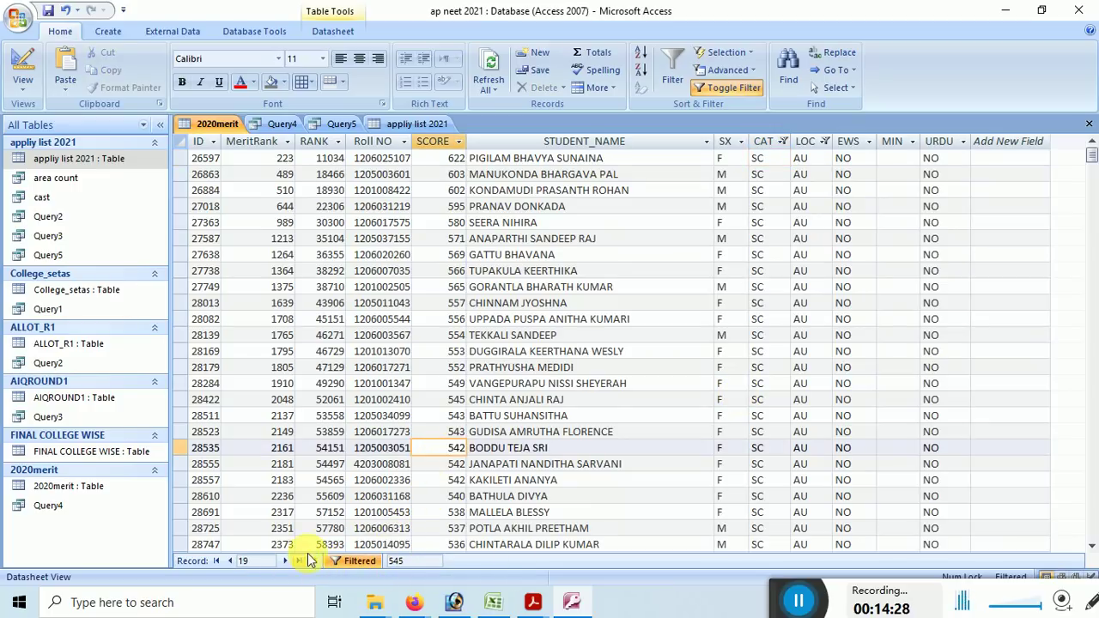
scroll(503, 436, down, 4)
scroll(491, 478, up, 4)
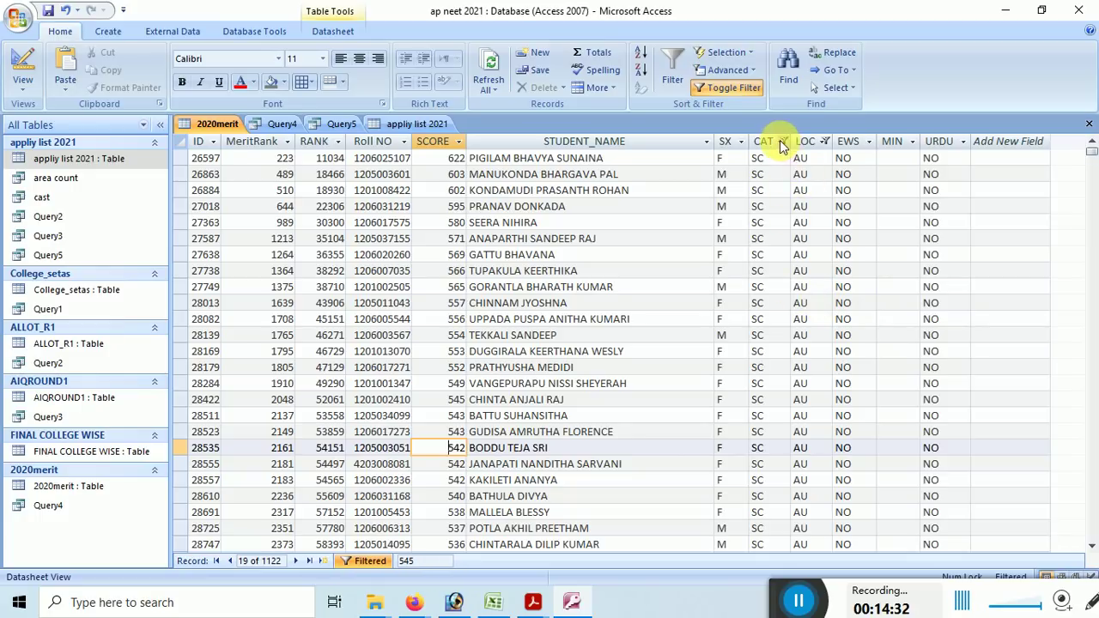
- Turn off the filters on the 2020merit table
click(825, 142)
click(738, 210)
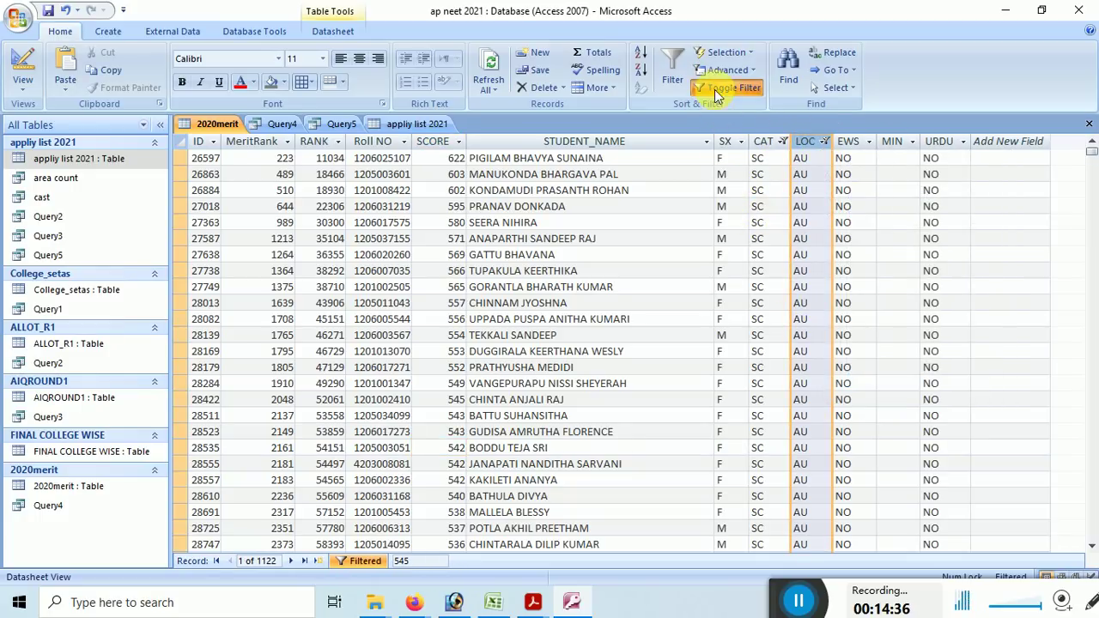
click(721, 88)
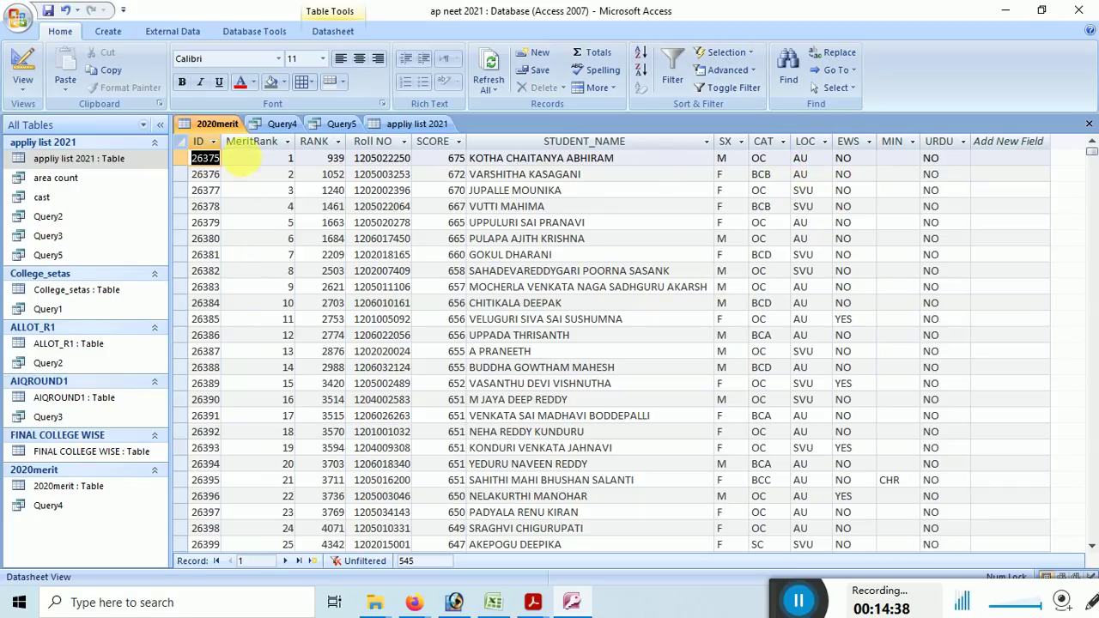
- Filter the 2020merit table to LOC AU and CAT SC only
click(211, 127)
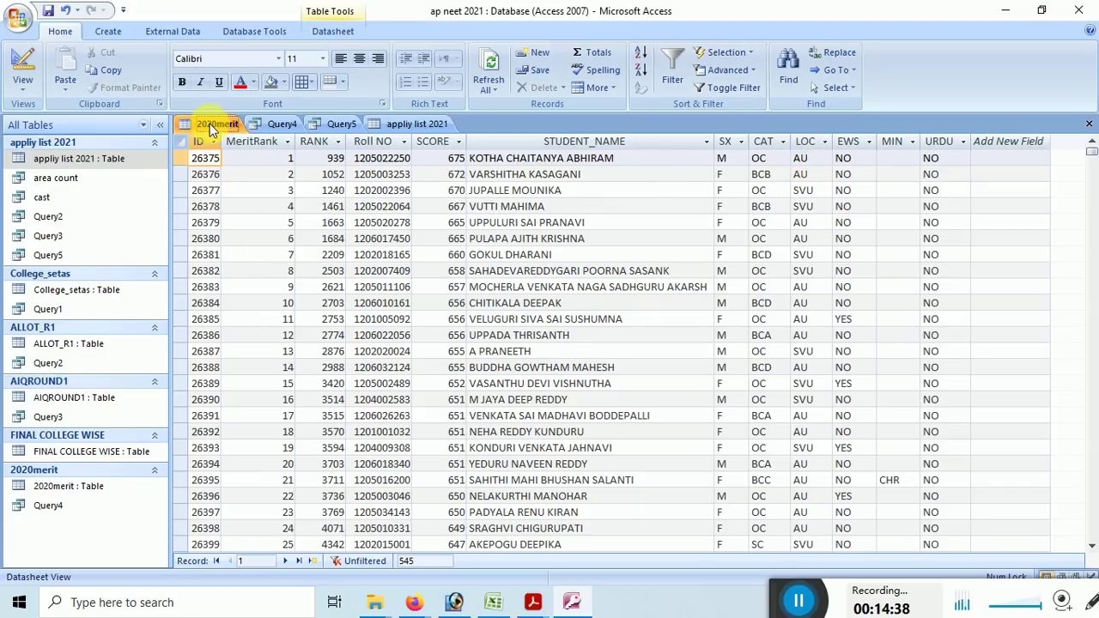
click(825, 141)
click(856, 236)
click(856, 263)
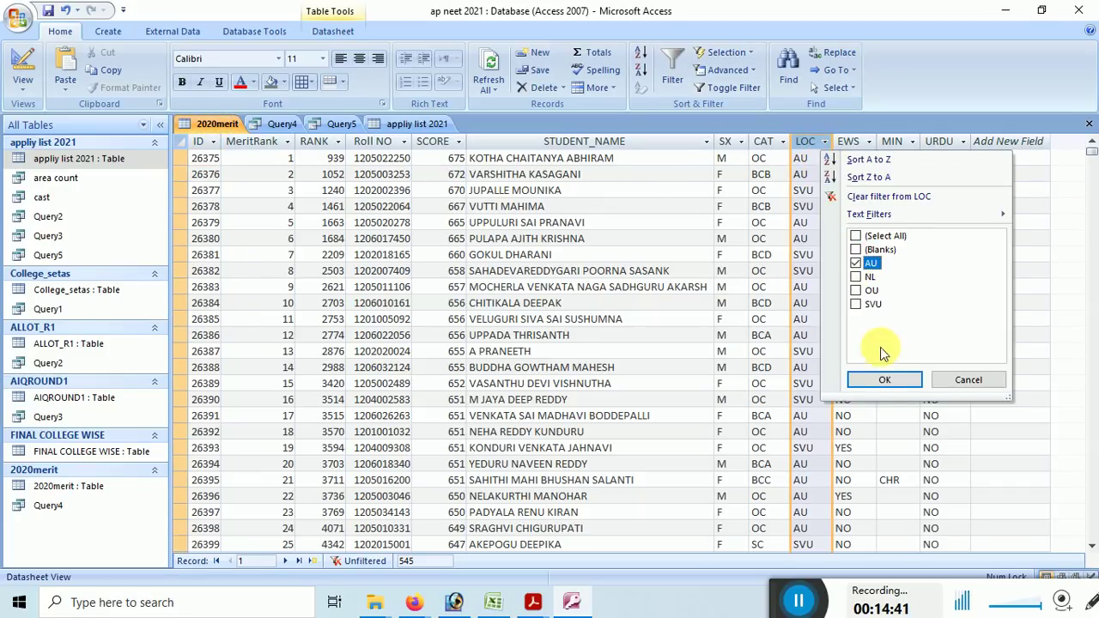
click(885, 380)
click(782, 141)
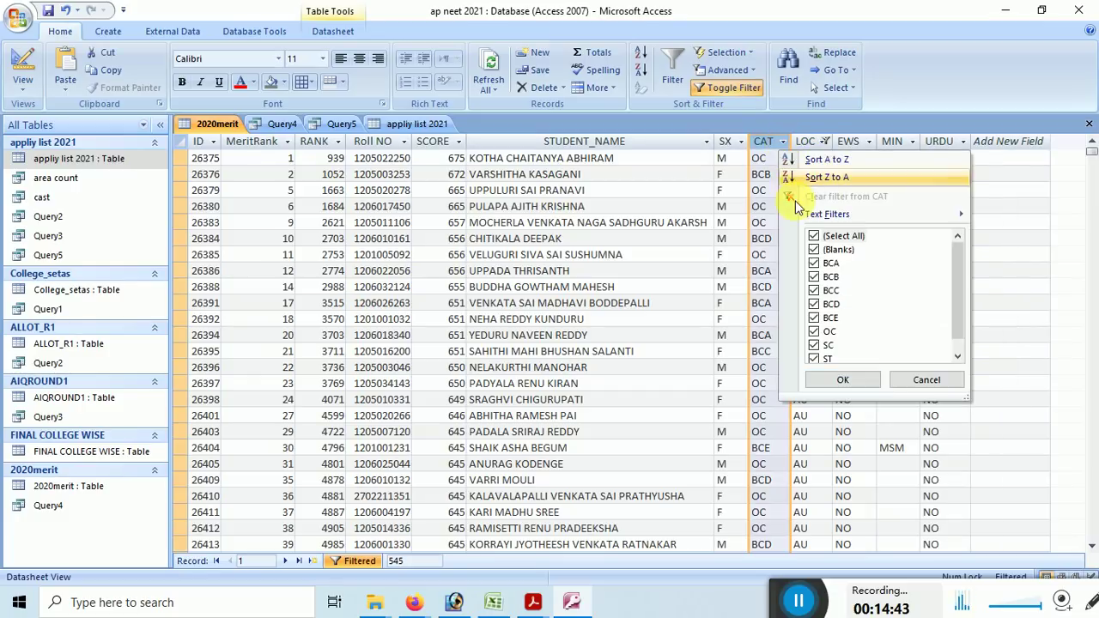
click(837, 235)
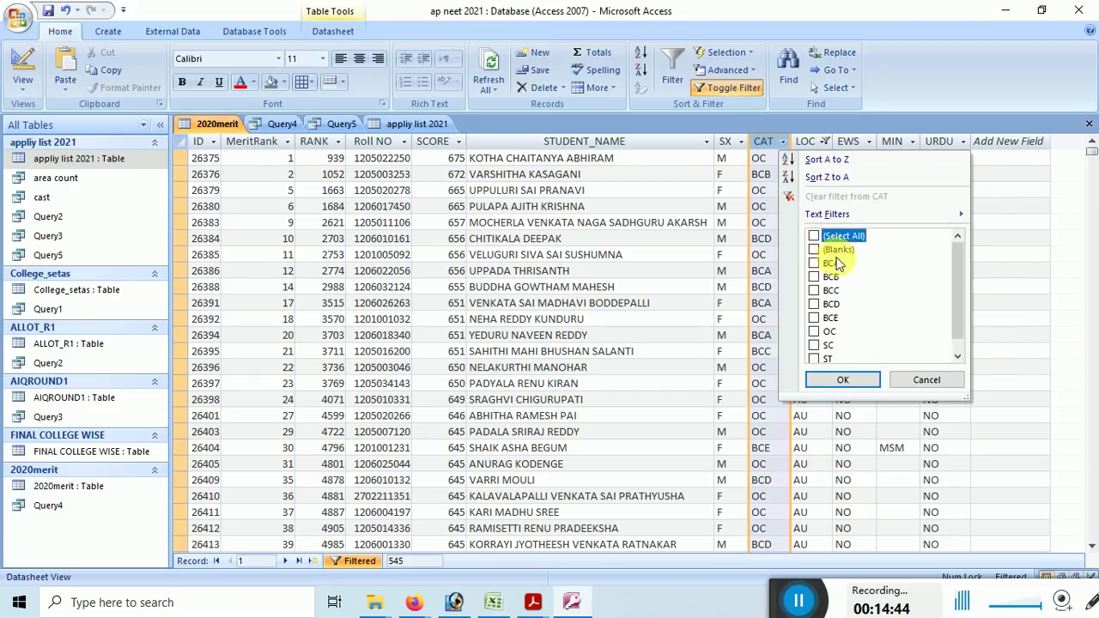
click(827, 346)
click(842, 380)
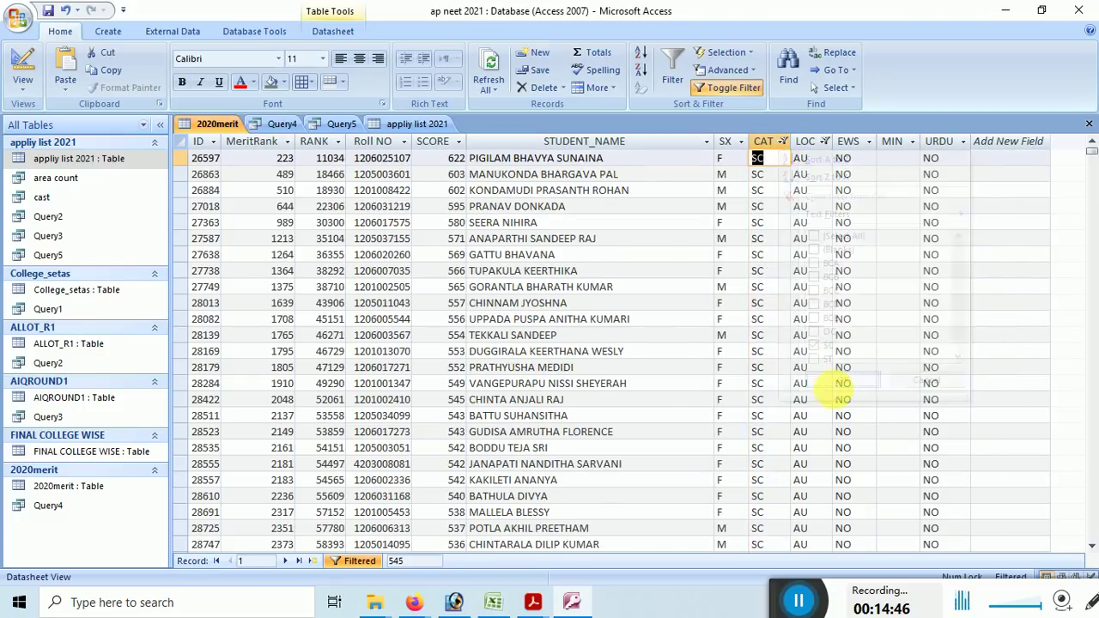
- Check the last record of the filtered AU SC list, and sort the list by SCORE from largest to smallest
click(306, 561)
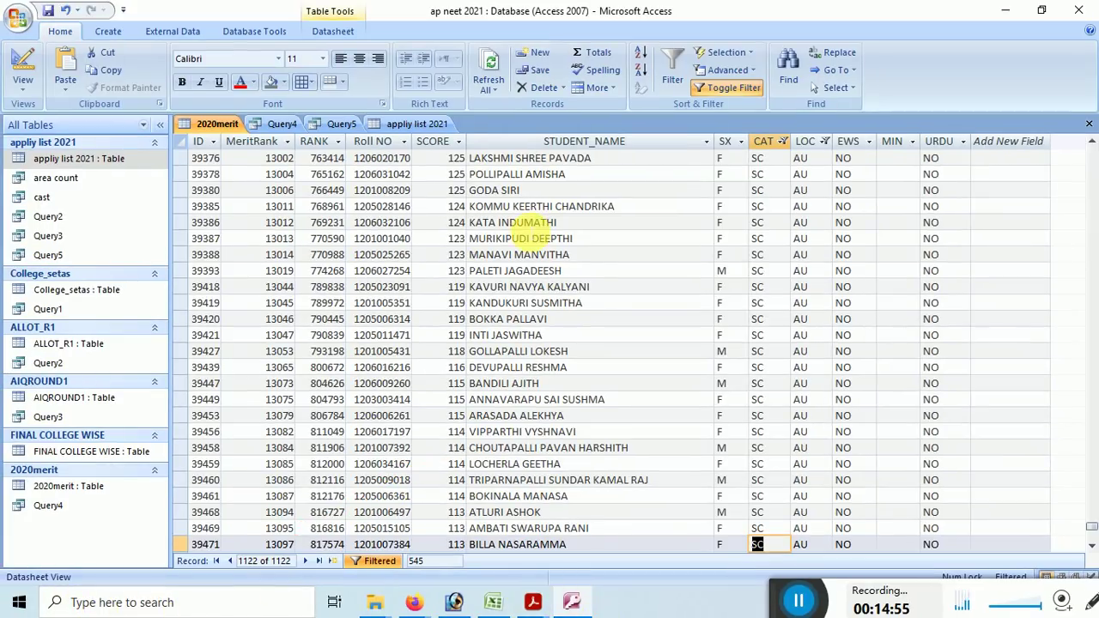
scroll(523, 231, up, 6)
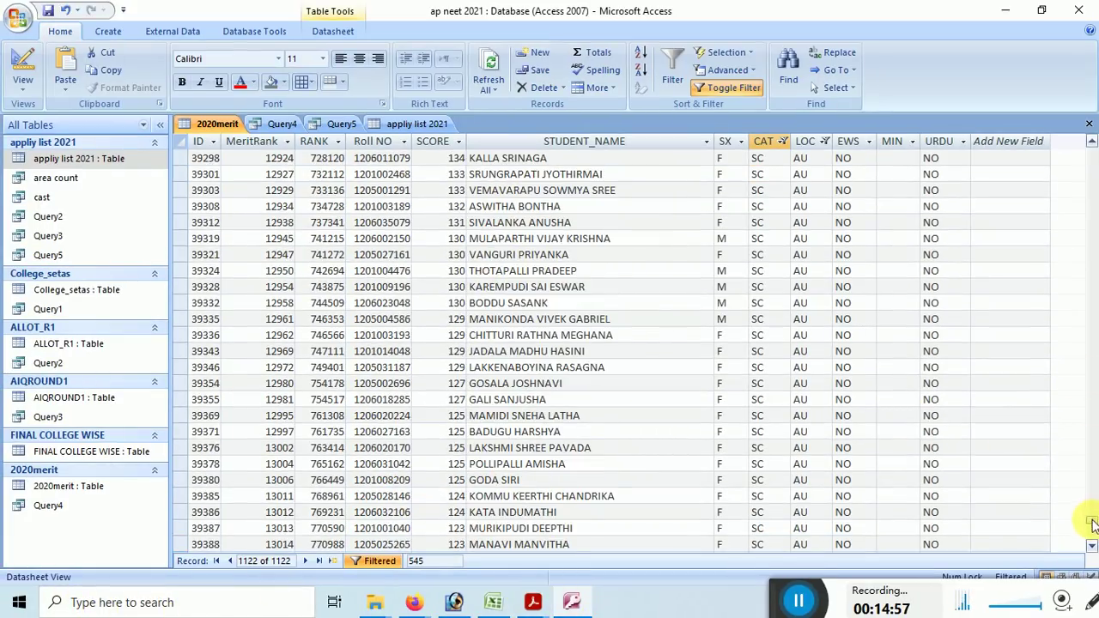
drag(1092, 525, 1092, 154)
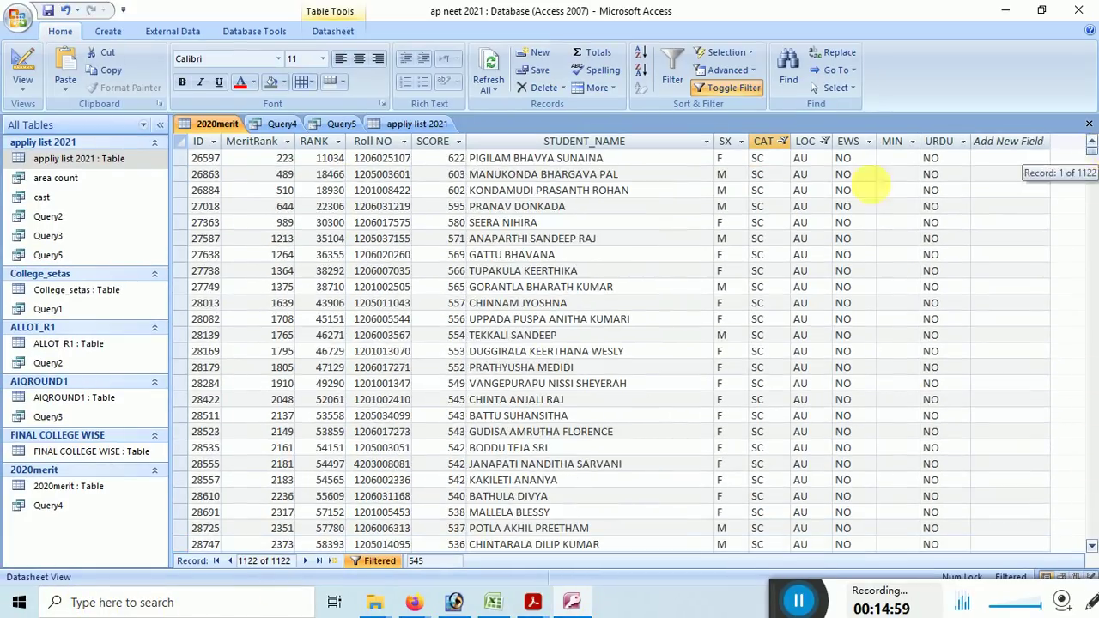
click(460, 142)
click(515, 178)
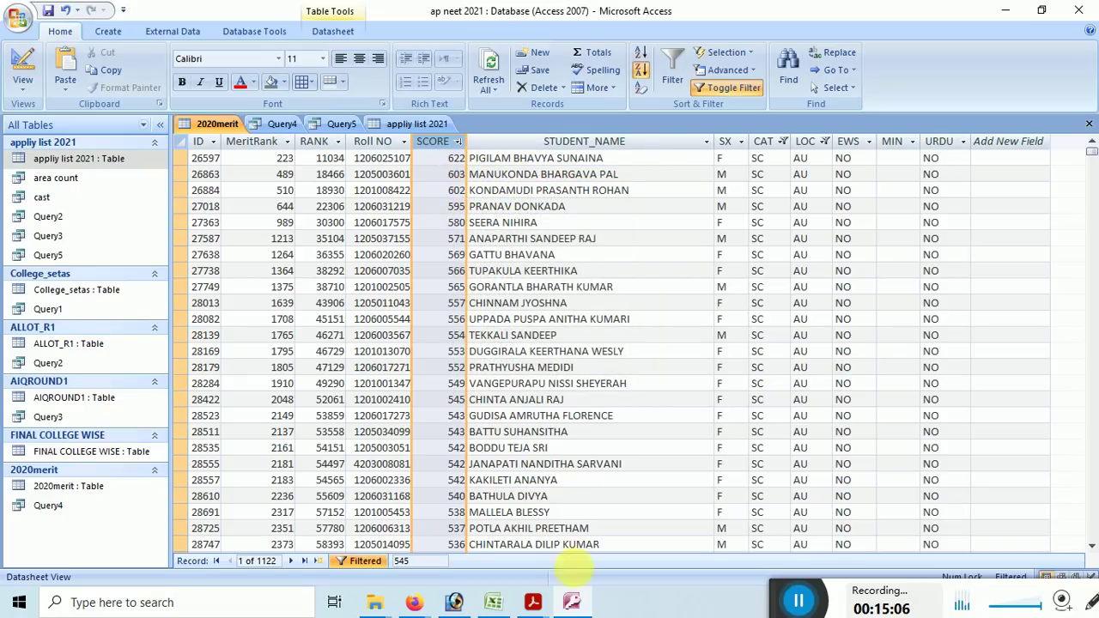
- Switch to the MBBS_Last_Ranks_2020_21 PDF in Acrobat Reader and highlight SC's AU local general score
mouse_move(532, 603)
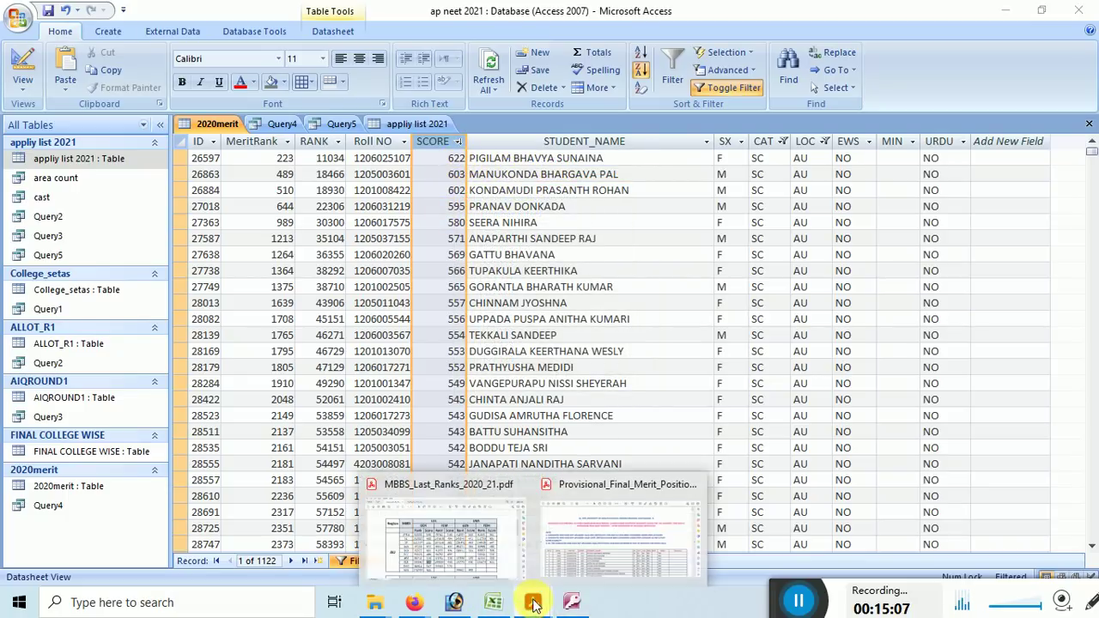
click(447, 558)
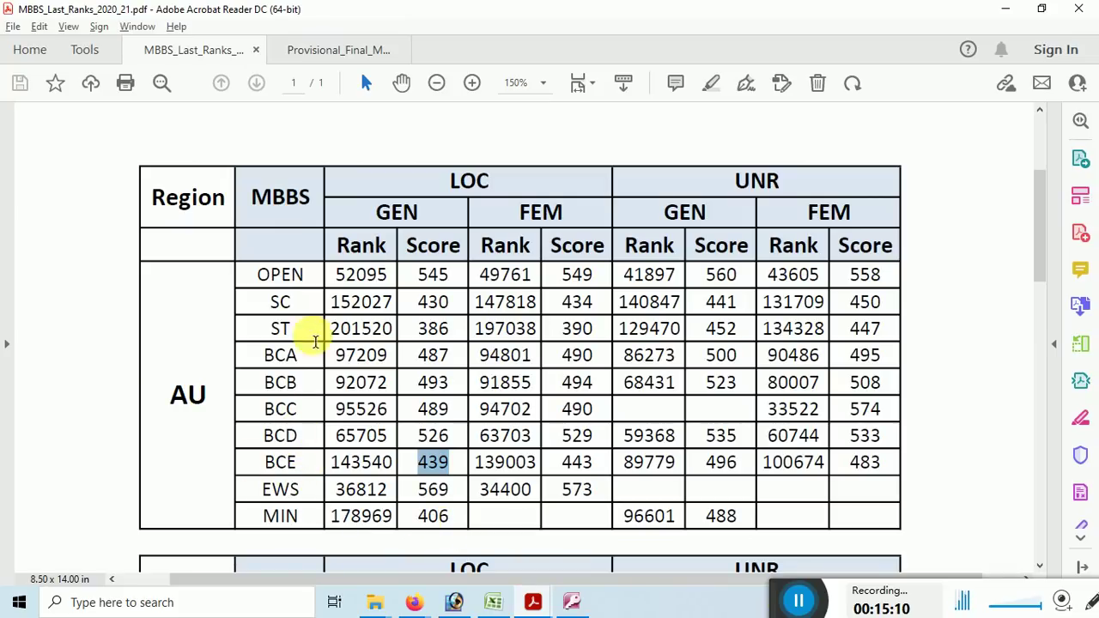
drag(417, 301, 456, 305)
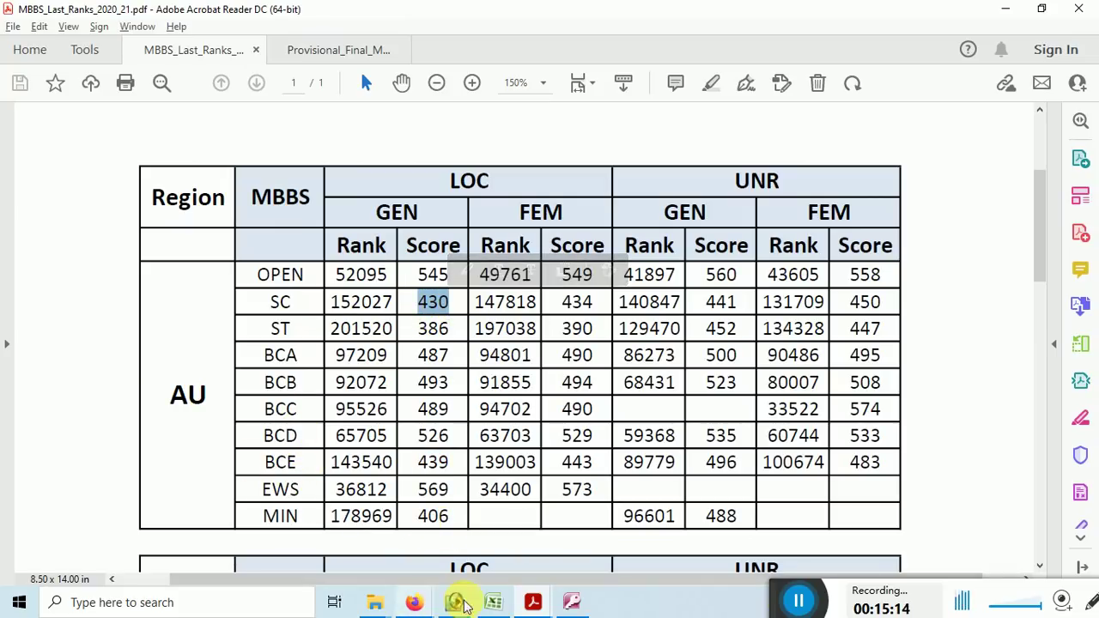
- Switch to the Access database and select the last SC record scoring 430 in the filtered 2020merit table
click(572, 604)
scroll(481, 429, down, 10)
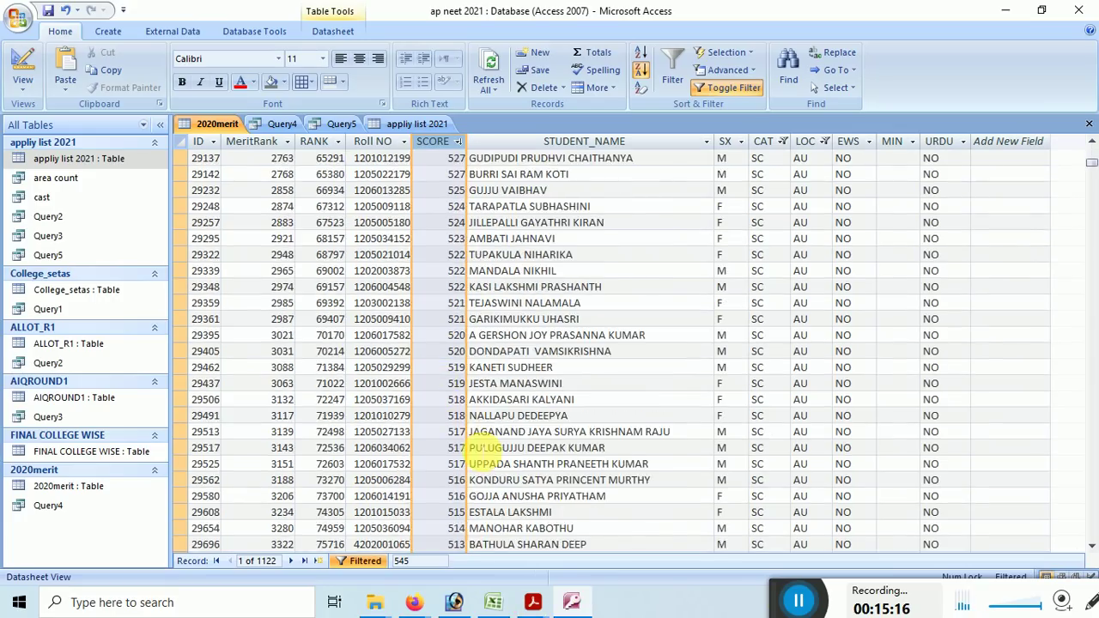
scroll(489, 447, down, 20)
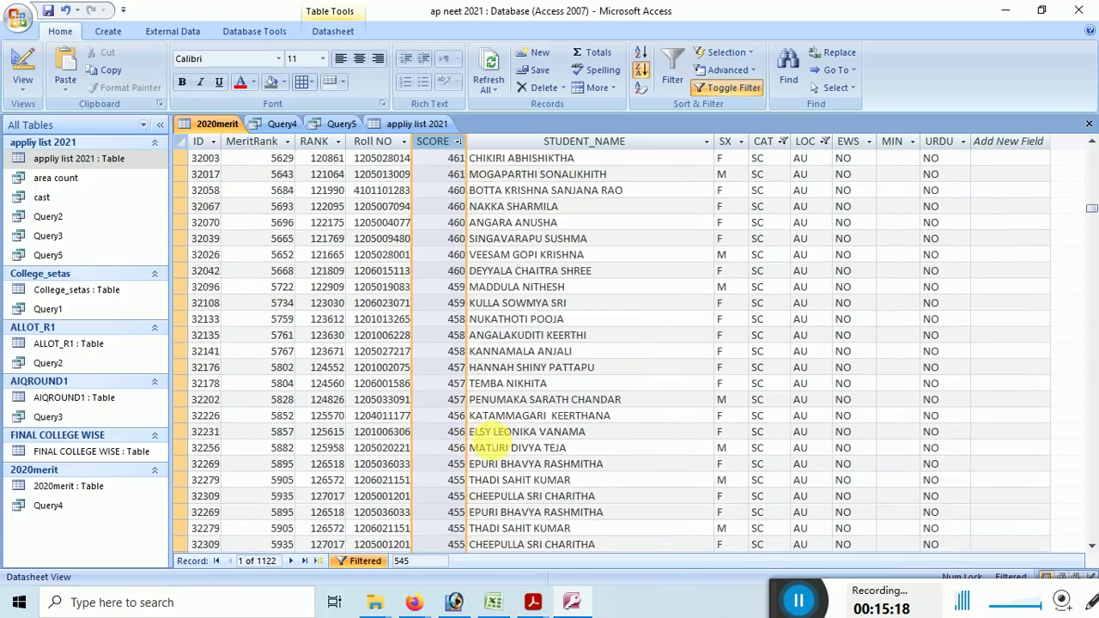
scroll(490, 434, down, 20)
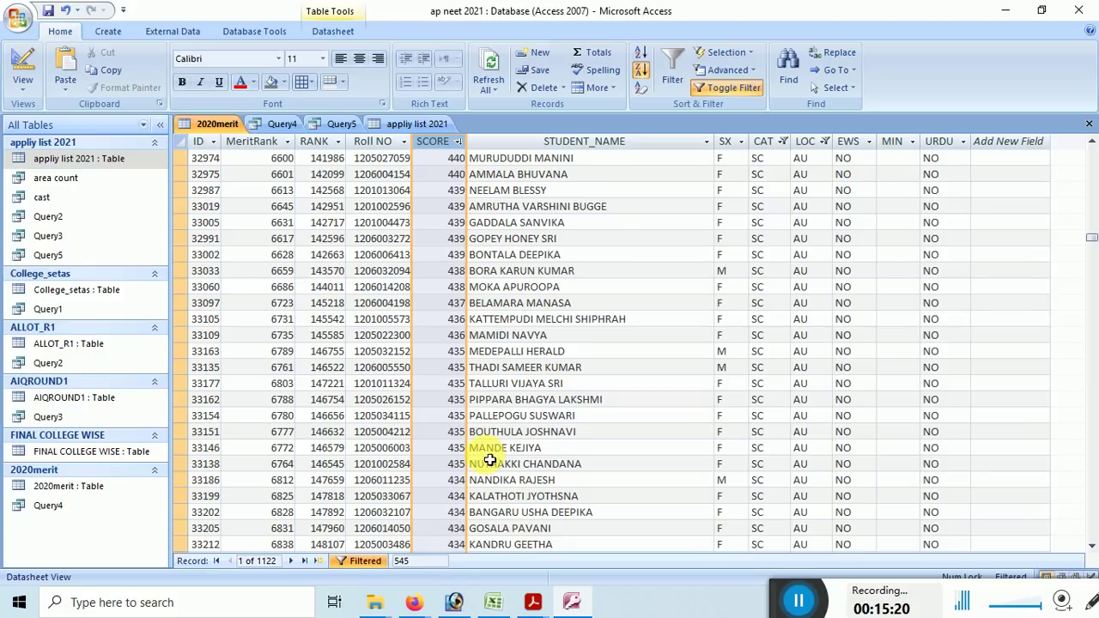
scroll(476, 404, down, 7)
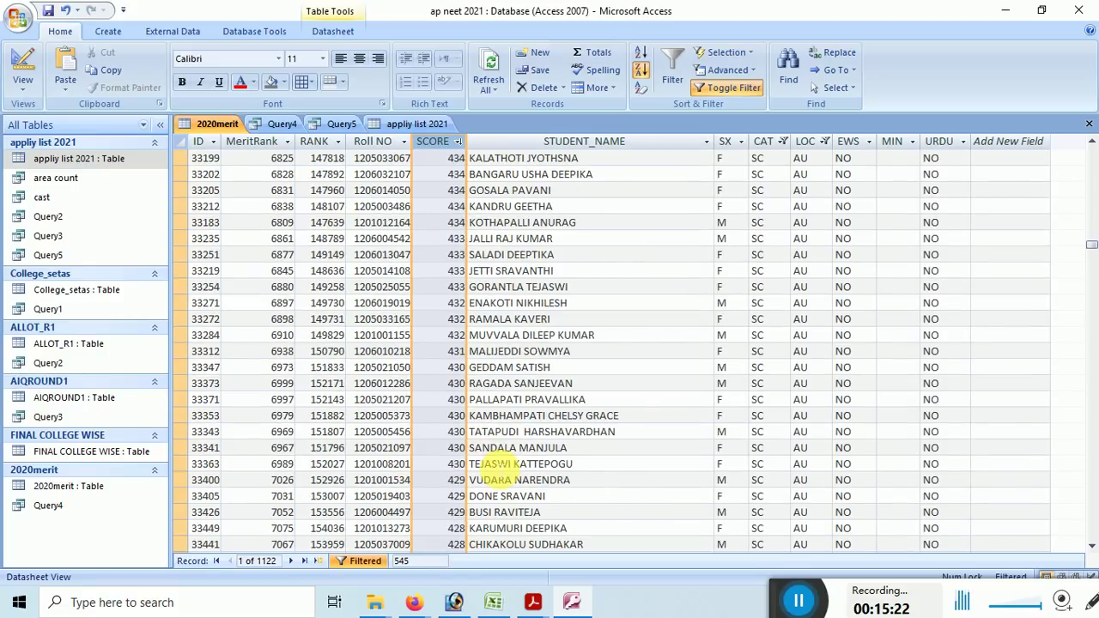
click(450, 464)
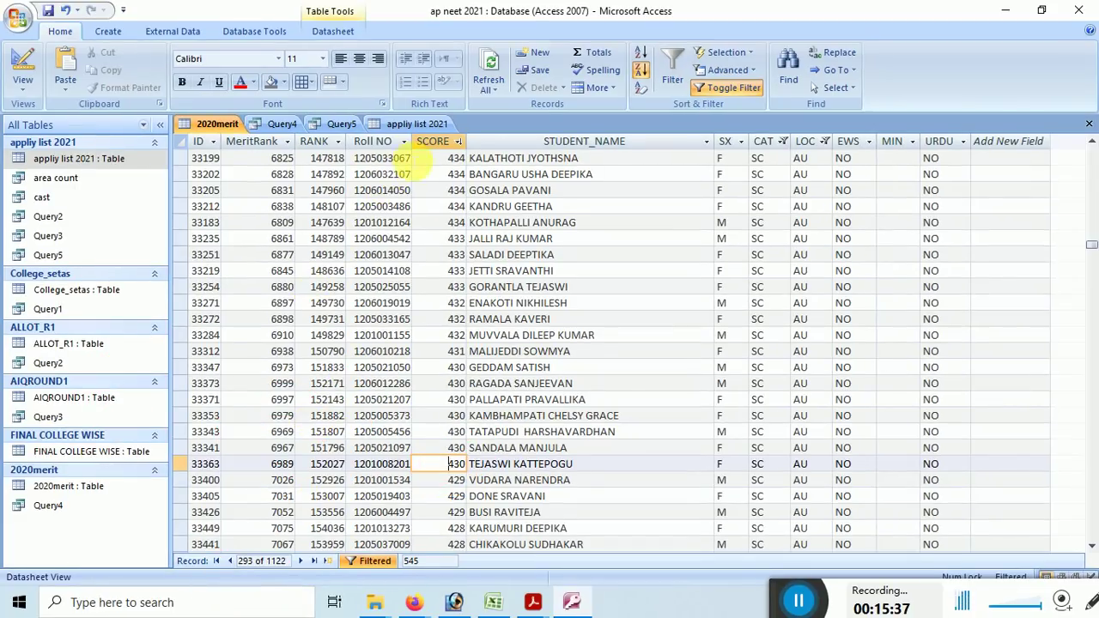
- Filter the appliy list 2021 table's CAT column to SC plus blanks, and sort it by Score from largest to smallest
click(418, 126)
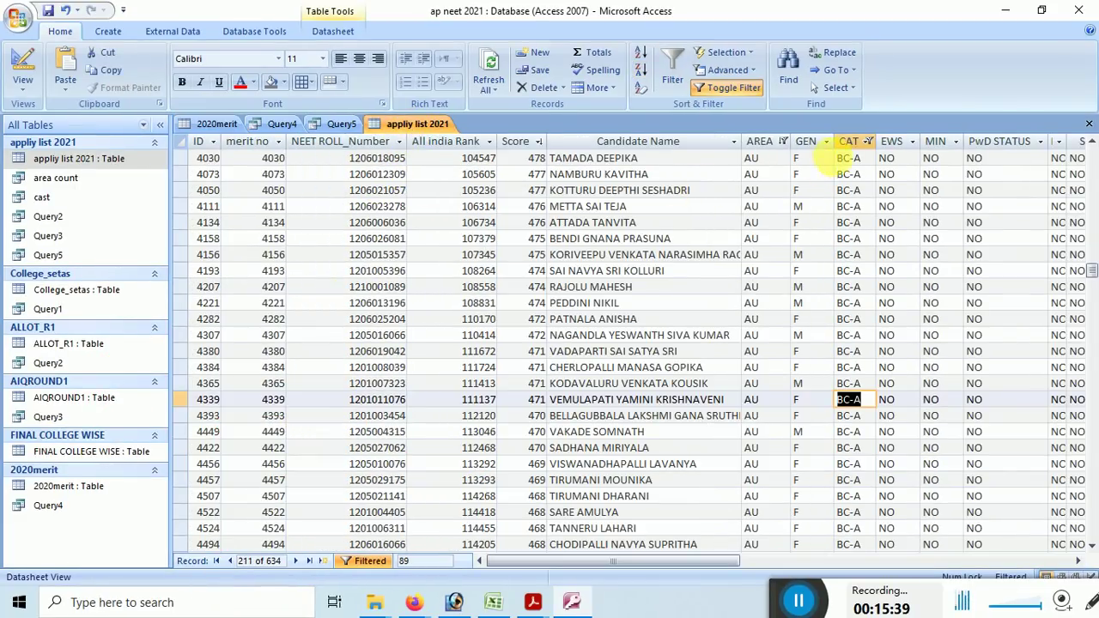
click(867, 141)
click(869, 141)
click(900, 249)
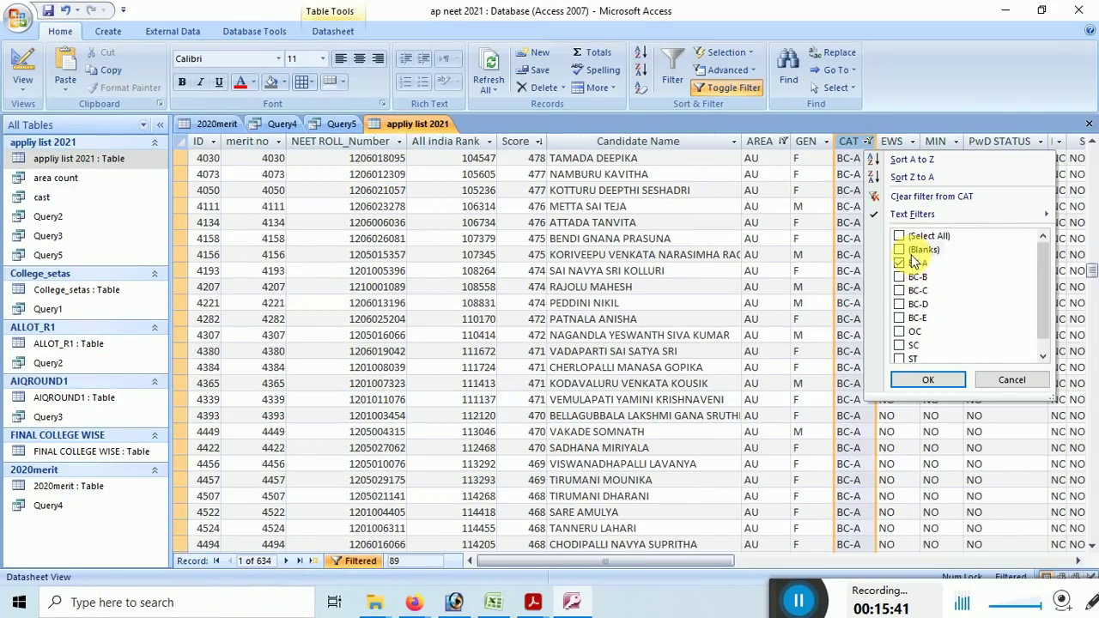
scroll(918, 337, down, 1)
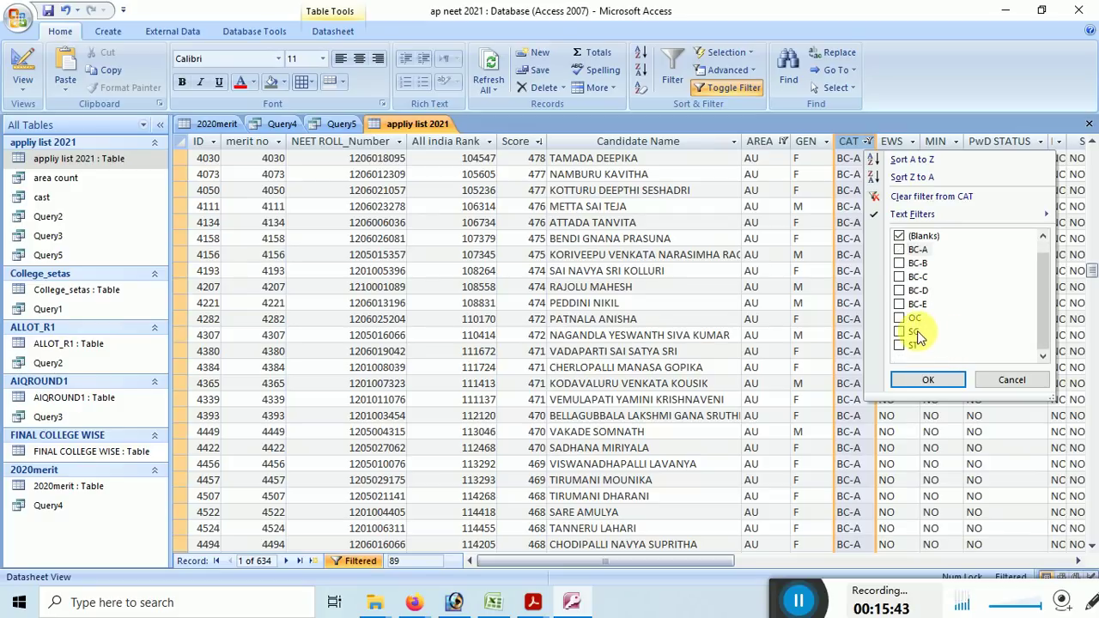
click(912, 332)
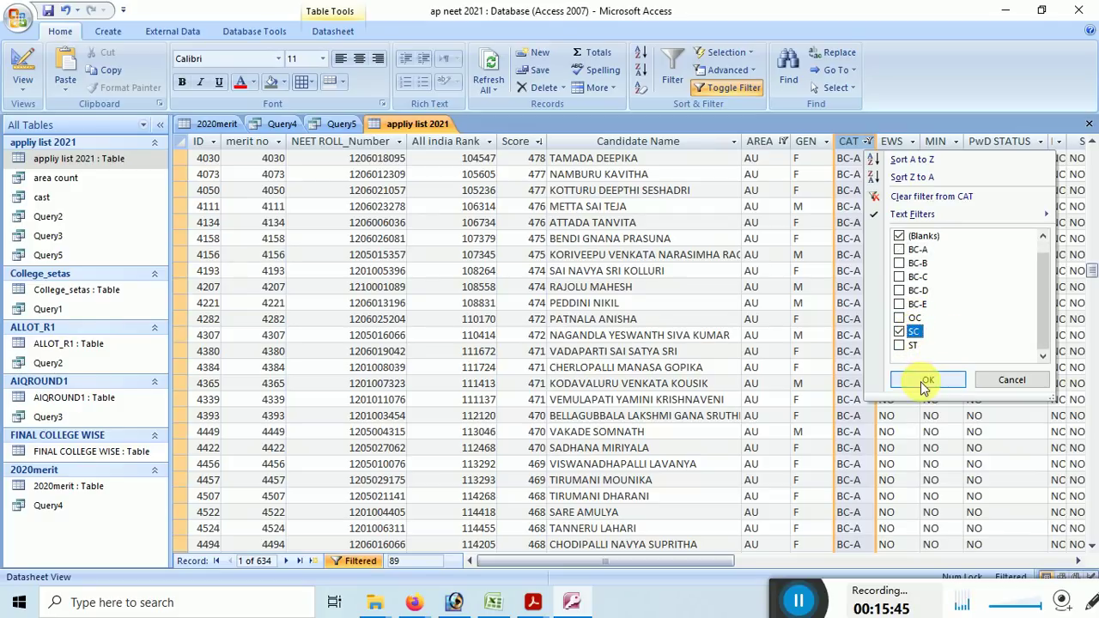
click(921, 380)
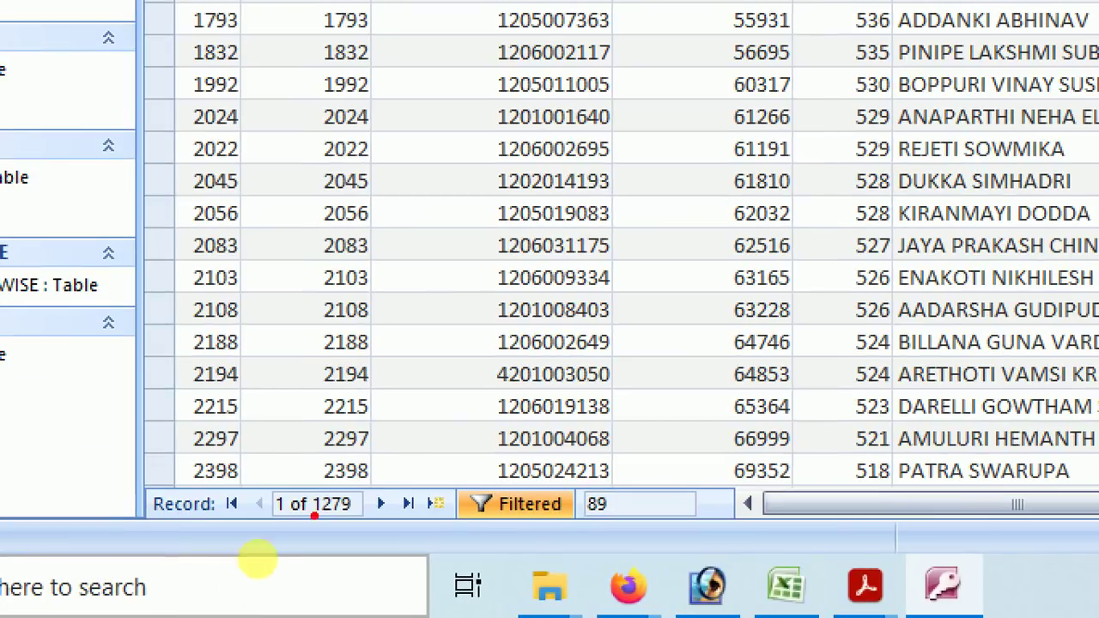
mouse_move(258, 560)
mouse_down()
mouse_move(224, 481)
mouse_move(284, 601)
mouse_up()
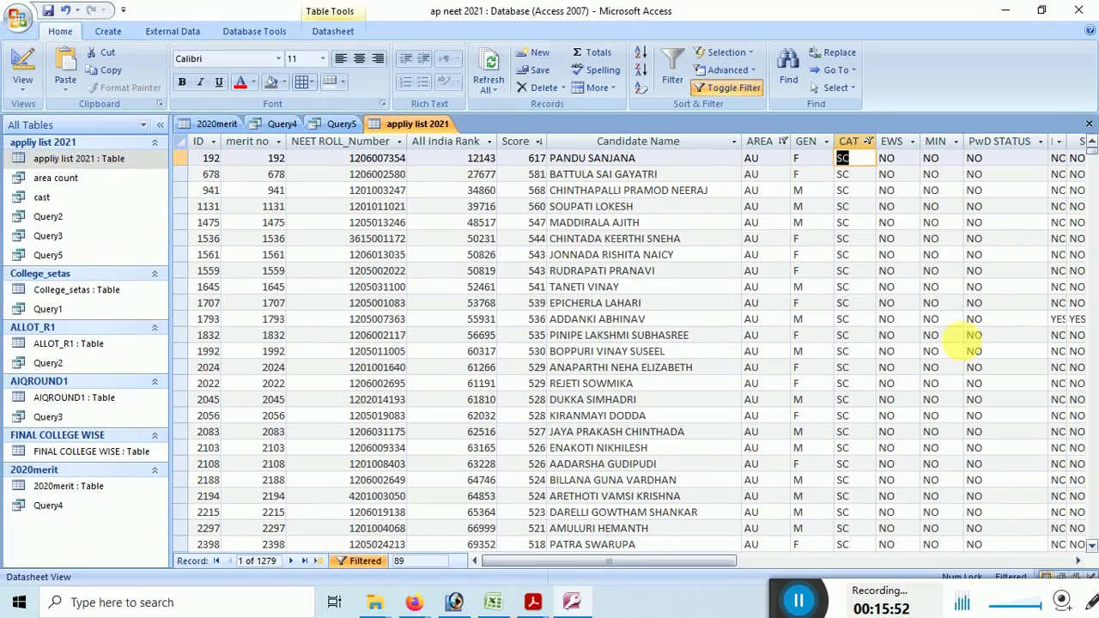
click(537, 143)
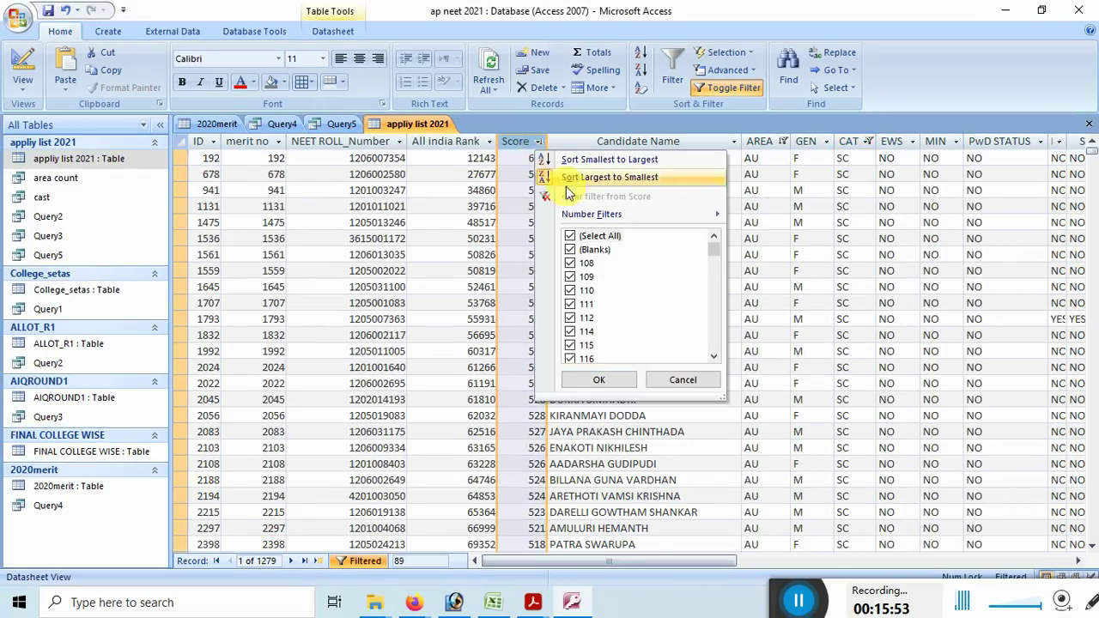
click(609, 177)
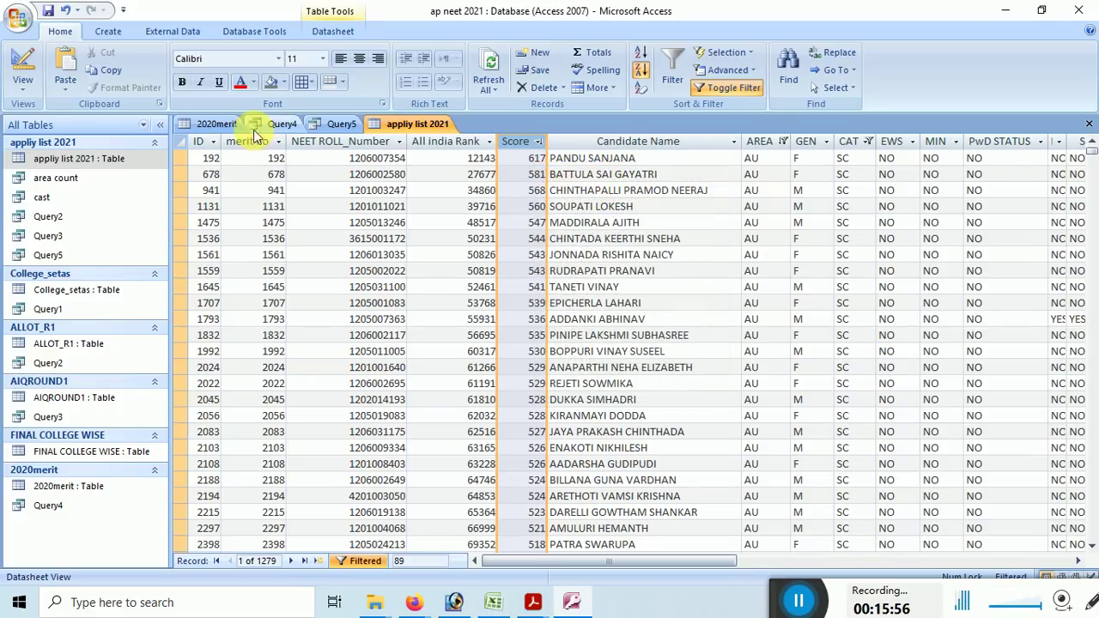
- Compare the top SC scores in the 2020merit table with those in appliy list 2021, and check the 2020 record position
click(222, 126)
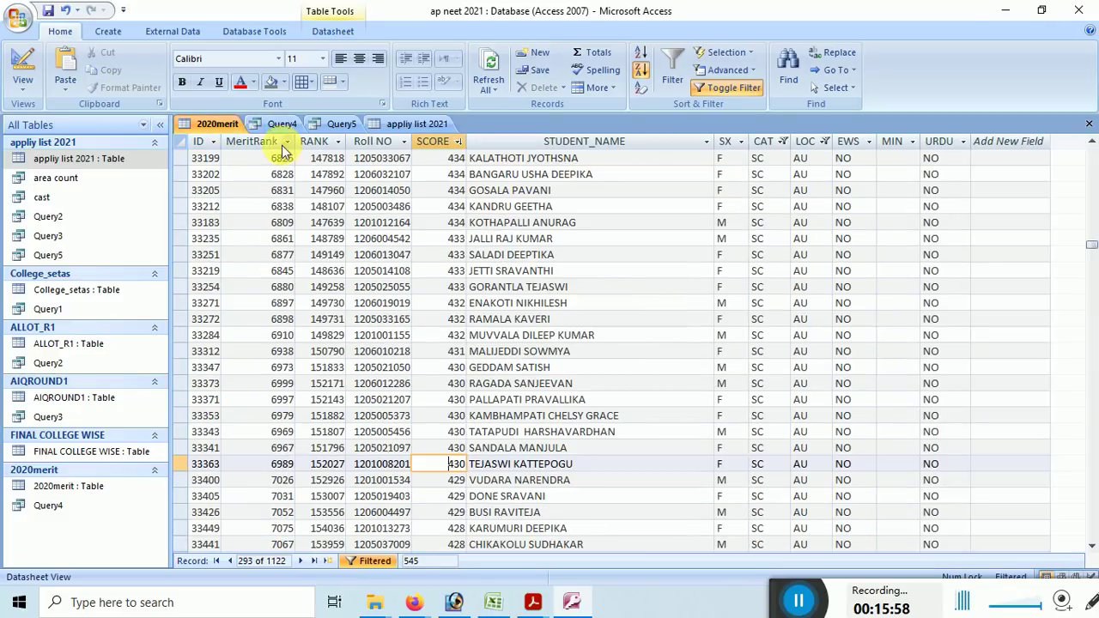
scroll(380, 289, up, 6)
drag(1092, 244, 1092, 157)
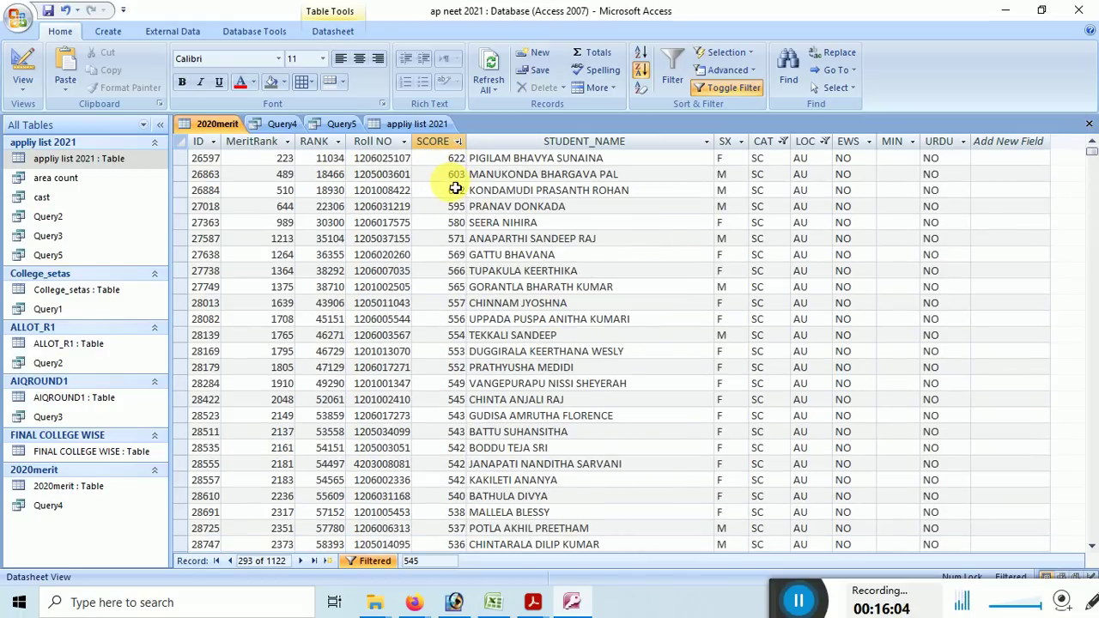
click(425, 124)
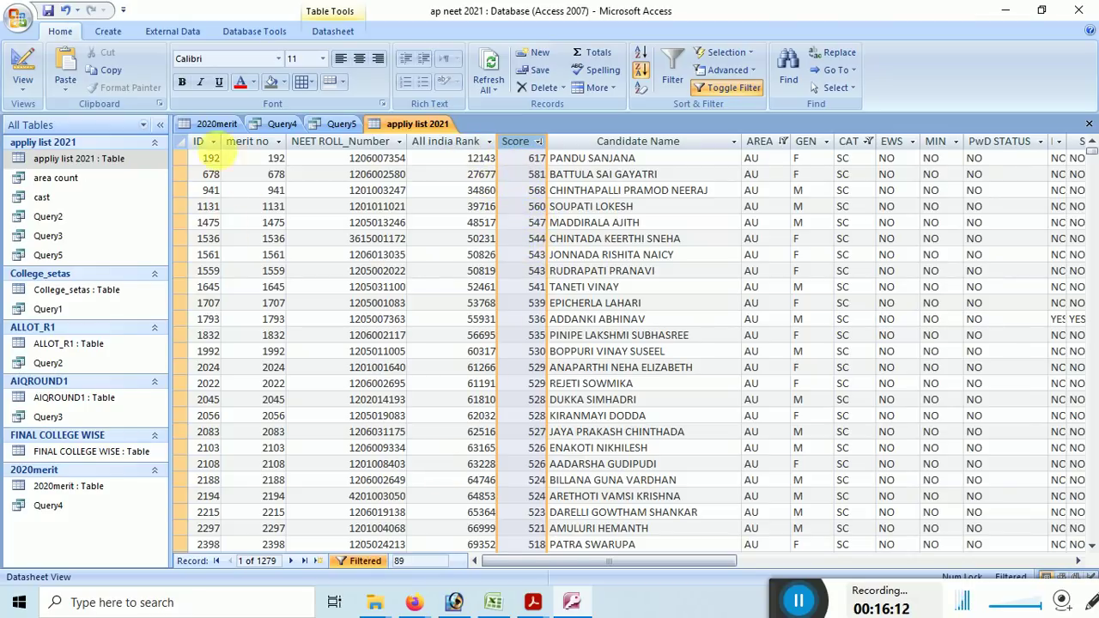
click(217, 126)
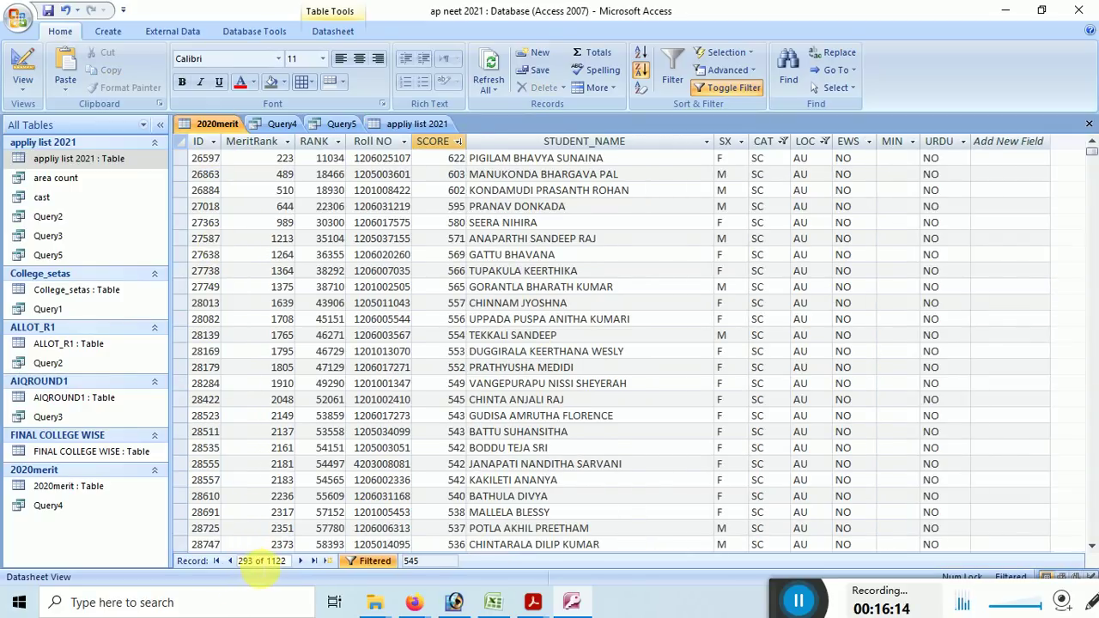
- Go to record 293 in the filtered appliy list 2021 table
click(418, 125)
scroll(558, 189, down, 10)
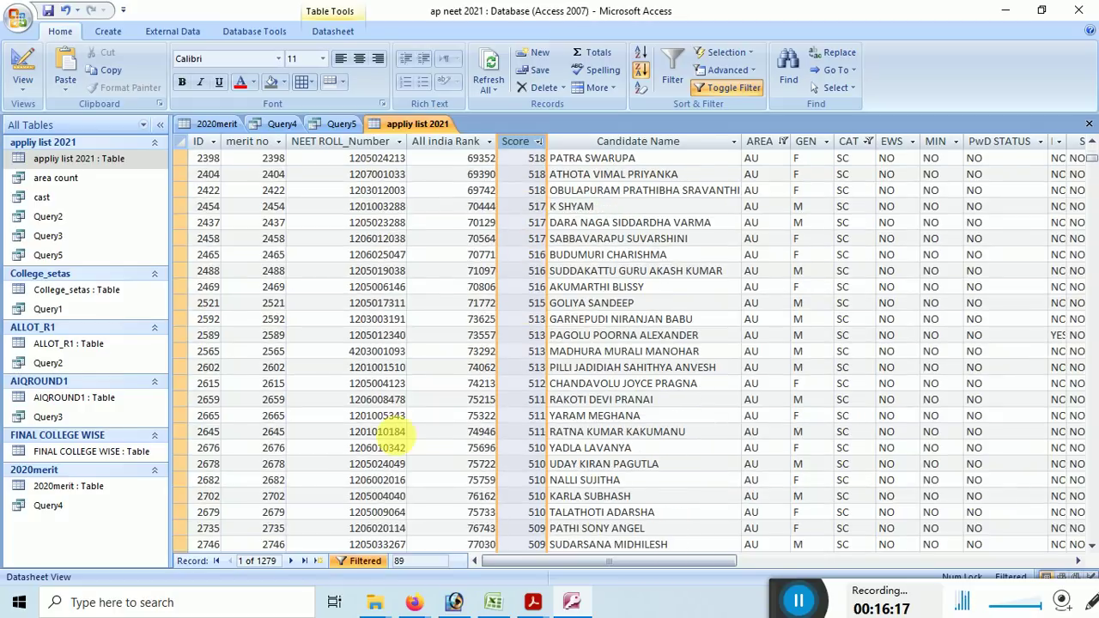
click(258, 561)
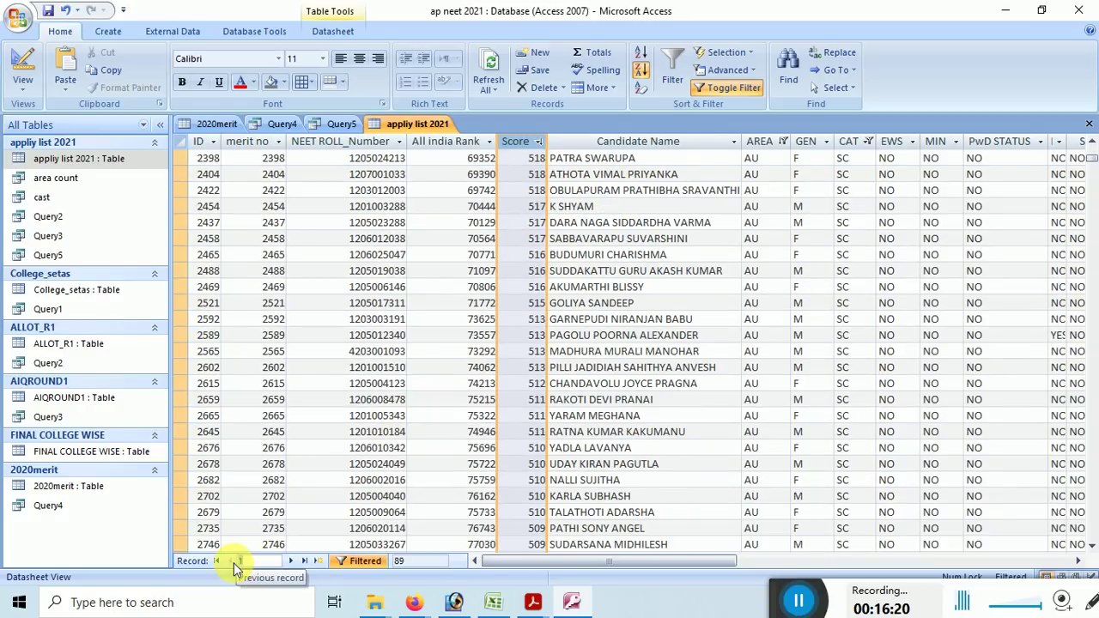
text(293)
key(Return)
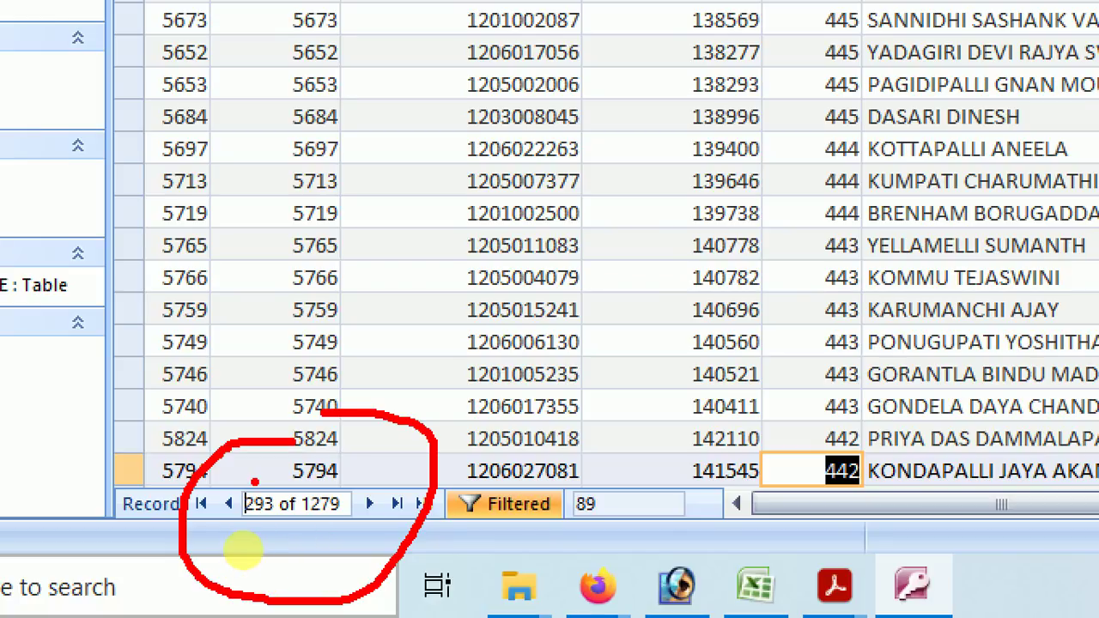
- Circle the score of record 293 on screen, handwrite the mark beside it, and exit the annotation view
mouse_move(901, 431)
mouse_down()
mouse_move(766, 460)
mouse_move(885, 491)
mouse_up()
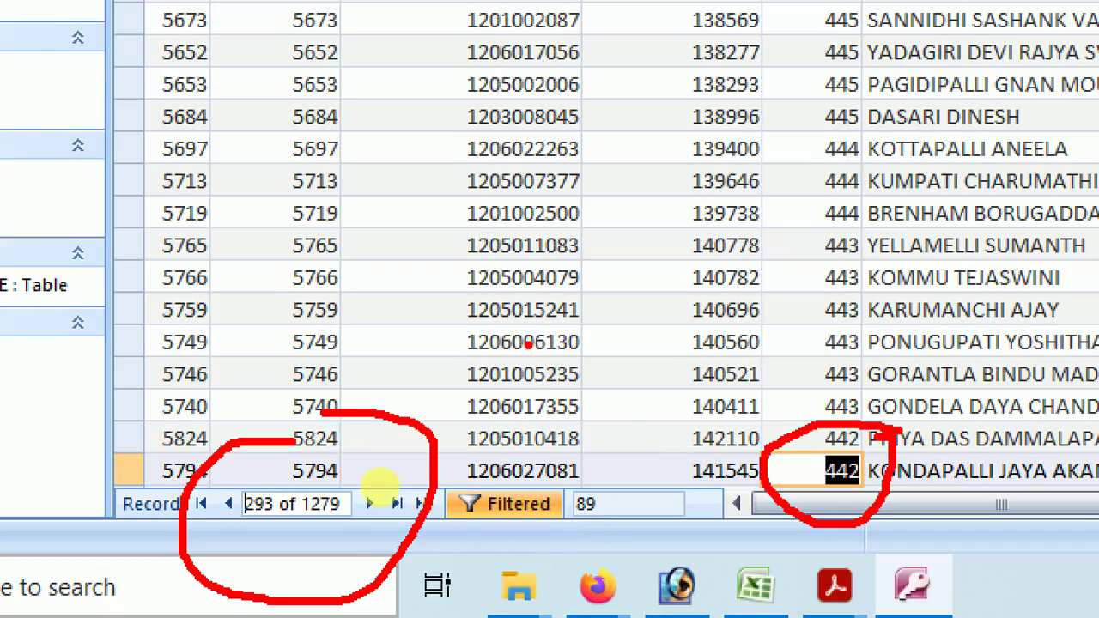
drag(528, 343, 674, 374)
drag(610, 352, 674, 455)
mouse_move(714, 302)
mouse_down()
mouse_move(824, 337)
mouse_move(820, 404)
mouse_up()
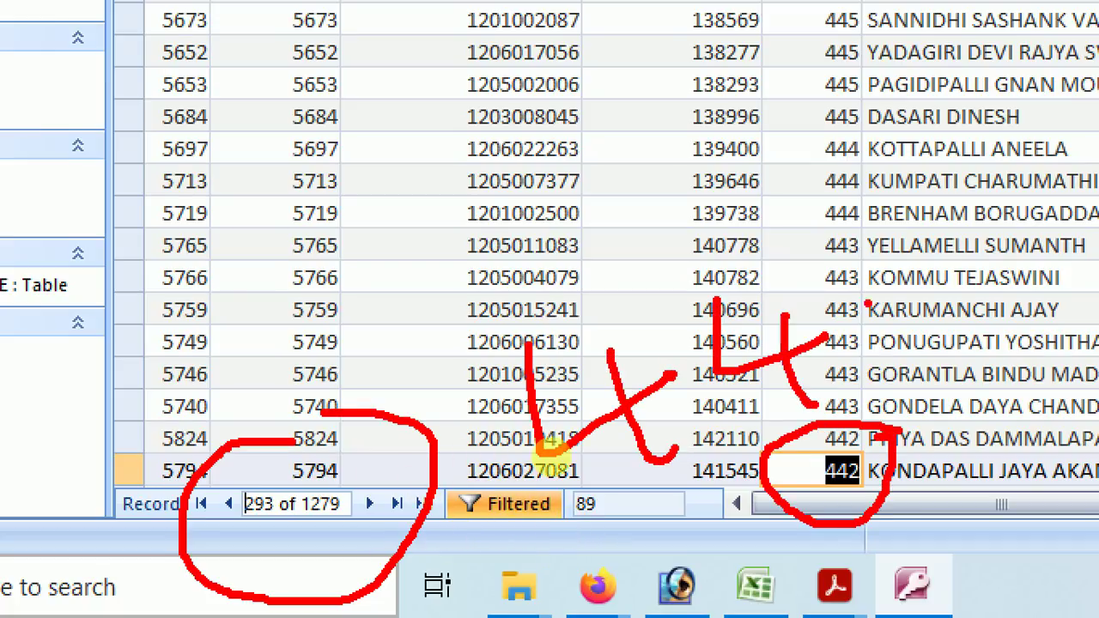
drag(871, 284, 1097, 324)
key(Escape)
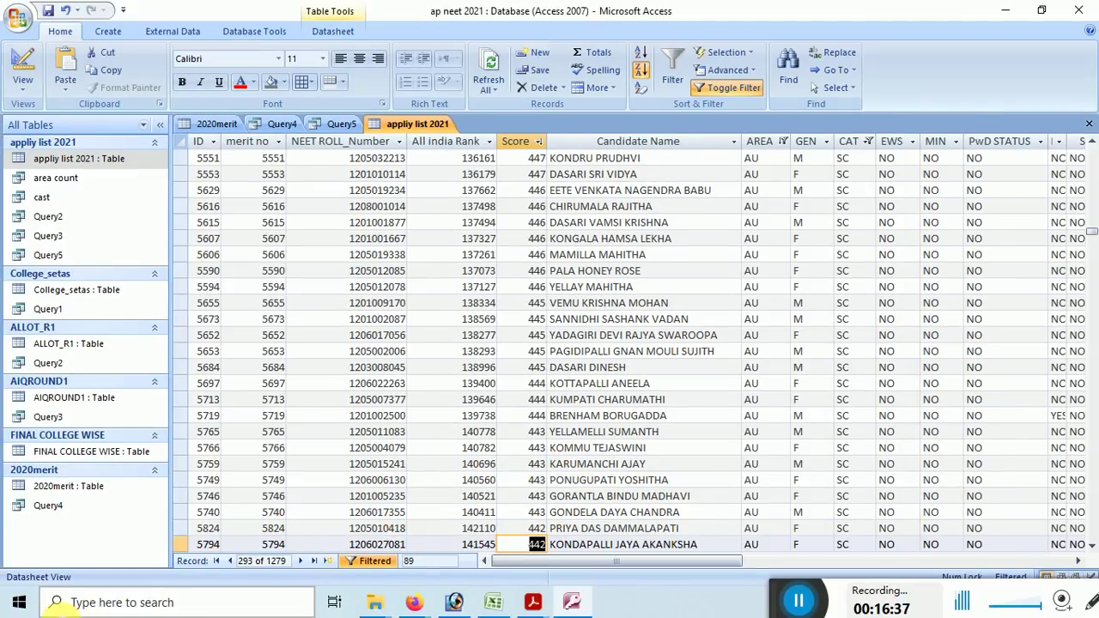
- Switch to the rank analysis workbook in Excel and select SC's Cut Off 2021 value in K9
click(493, 602)
click(822, 497)
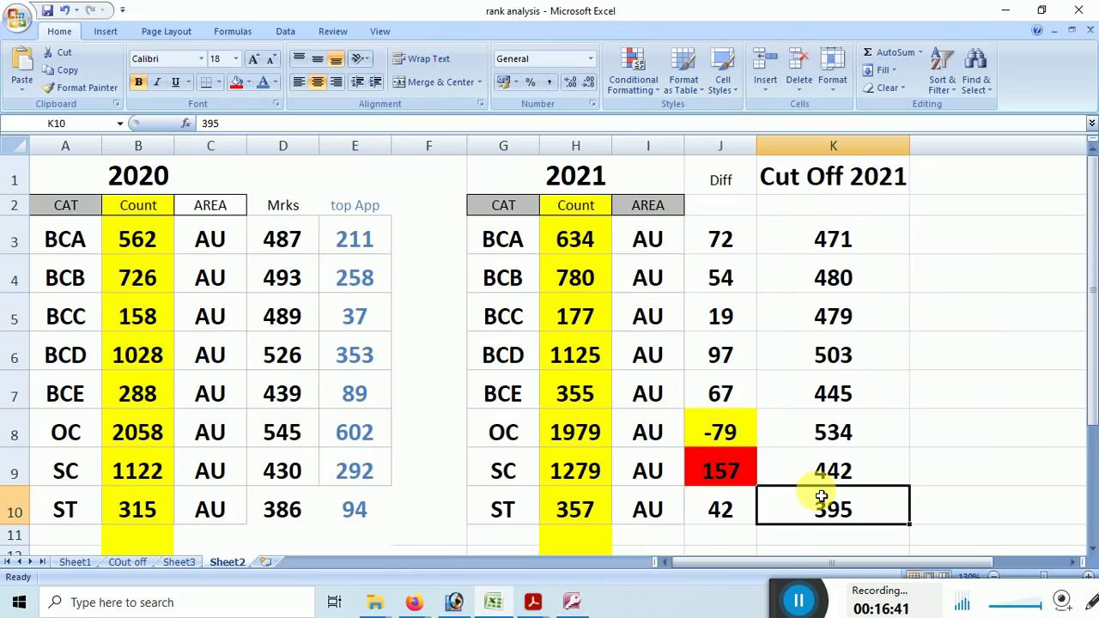
click(843, 470)
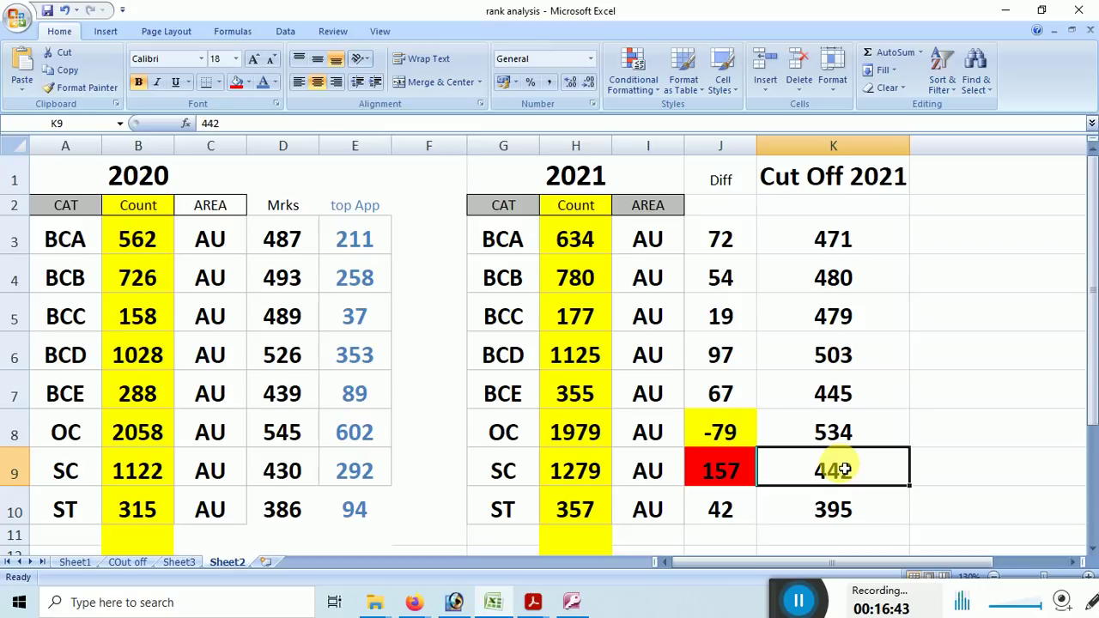
- Review the ST row's 2020 marks, top applicants and 2021 count, and circle its Cut Off 2021 value in K10
click(48, 512)
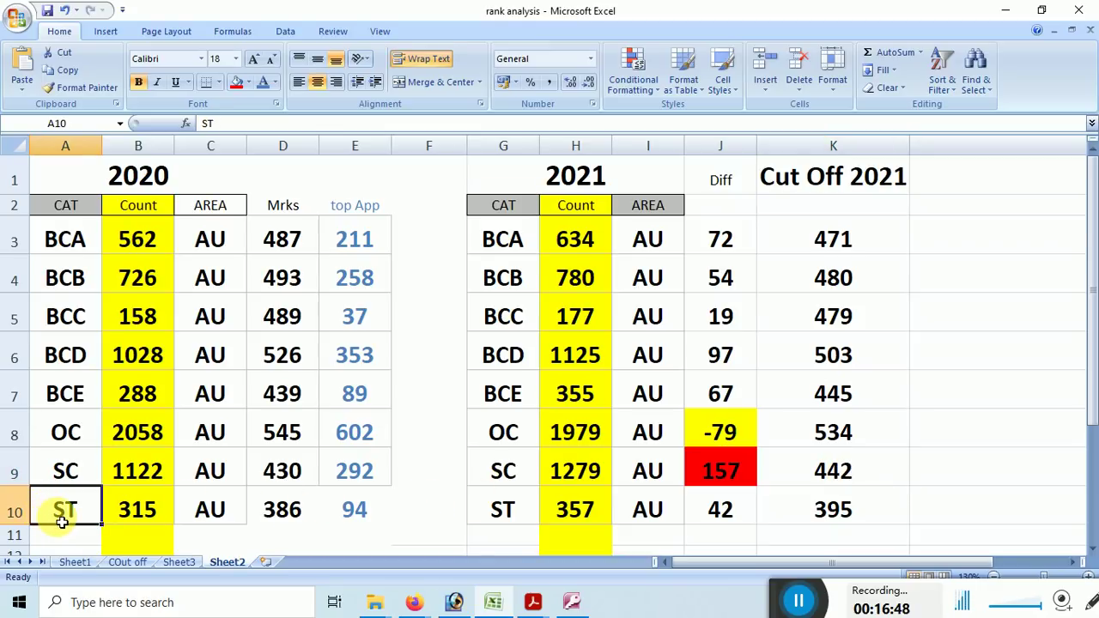
click(259, 515)
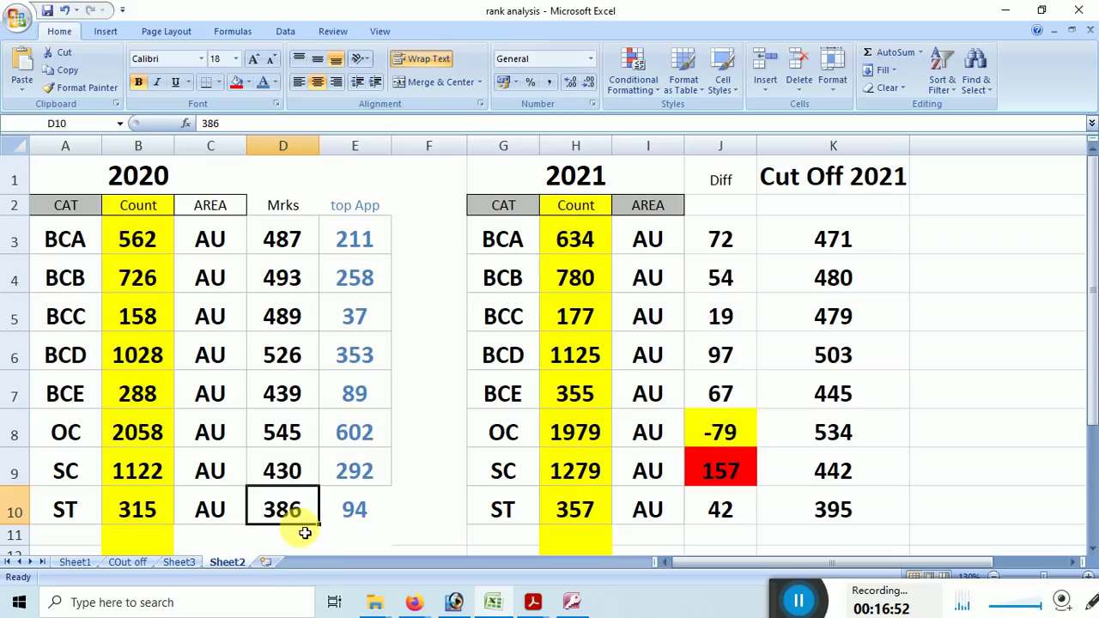
click(367, 522)
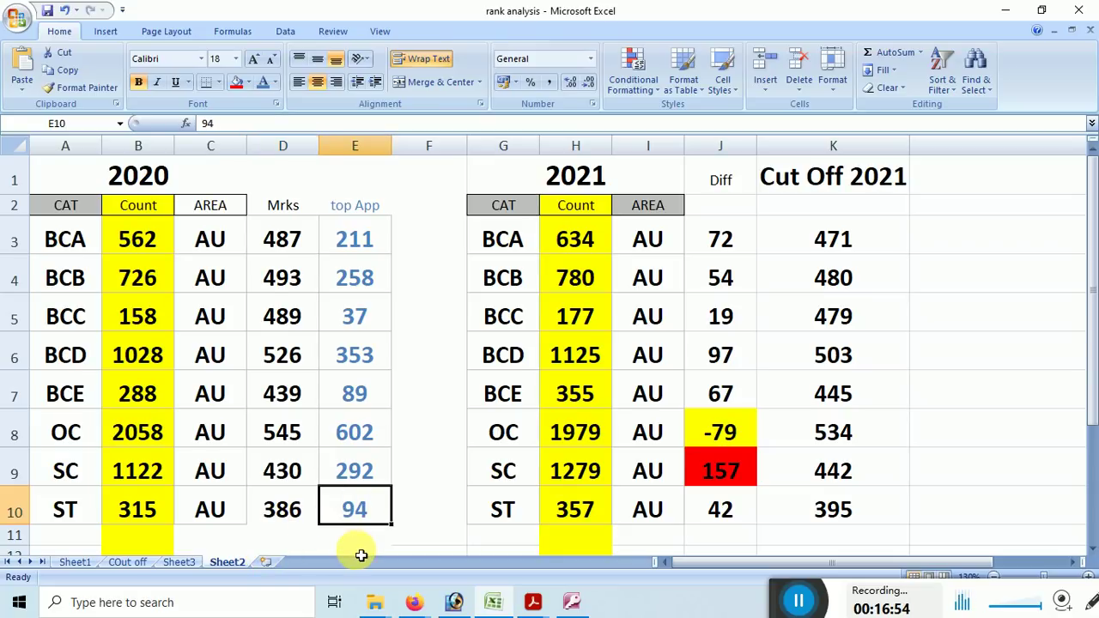
click(574, 511)
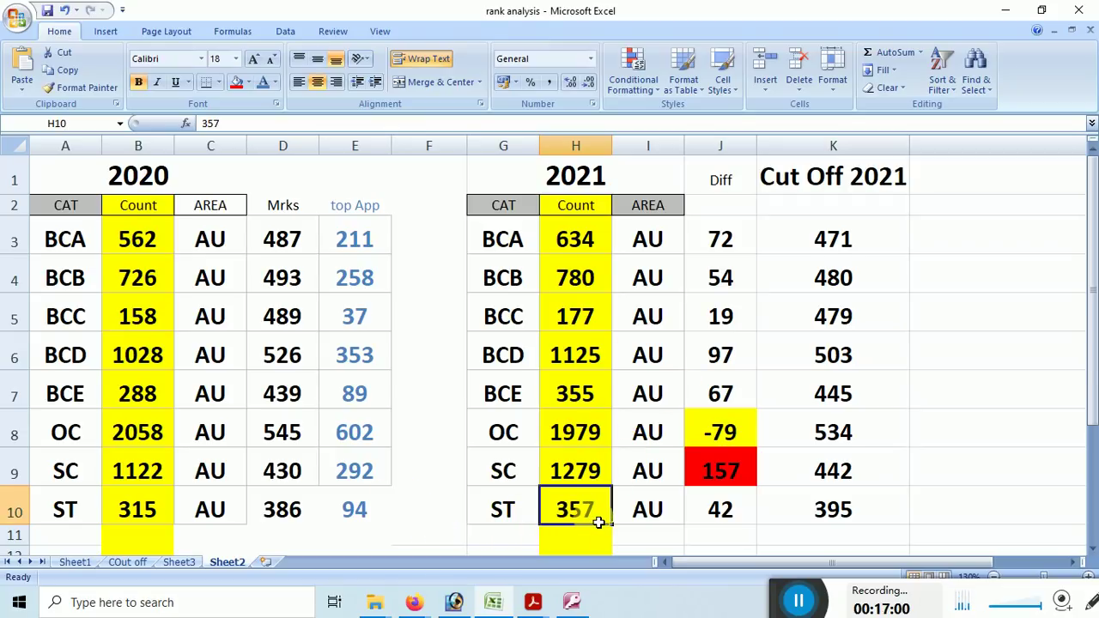
click(699, 518)
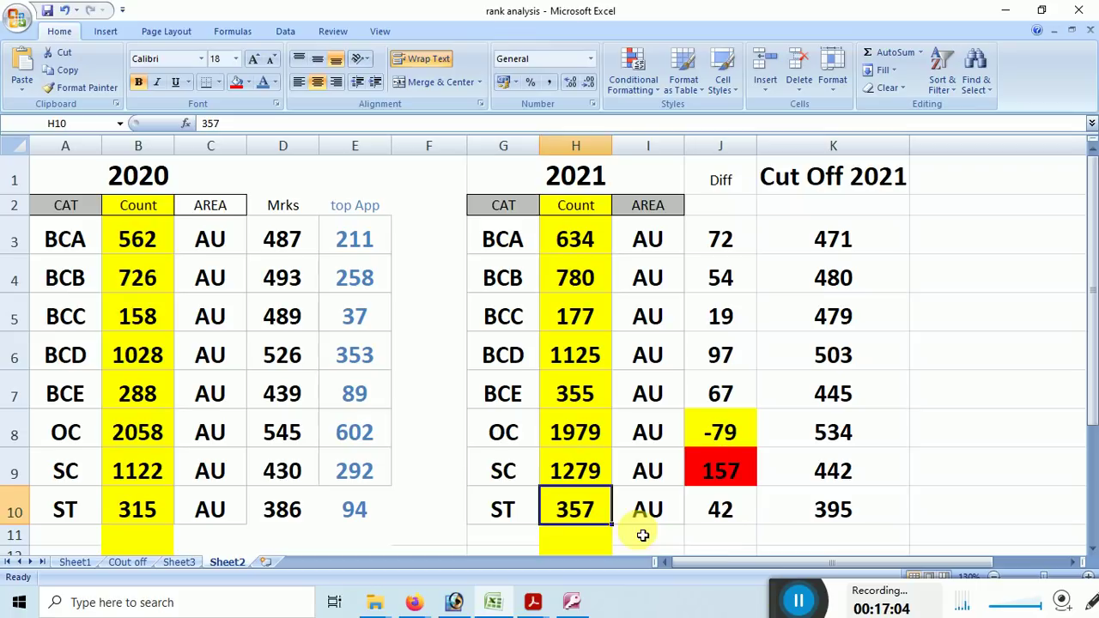
click(365, 518)
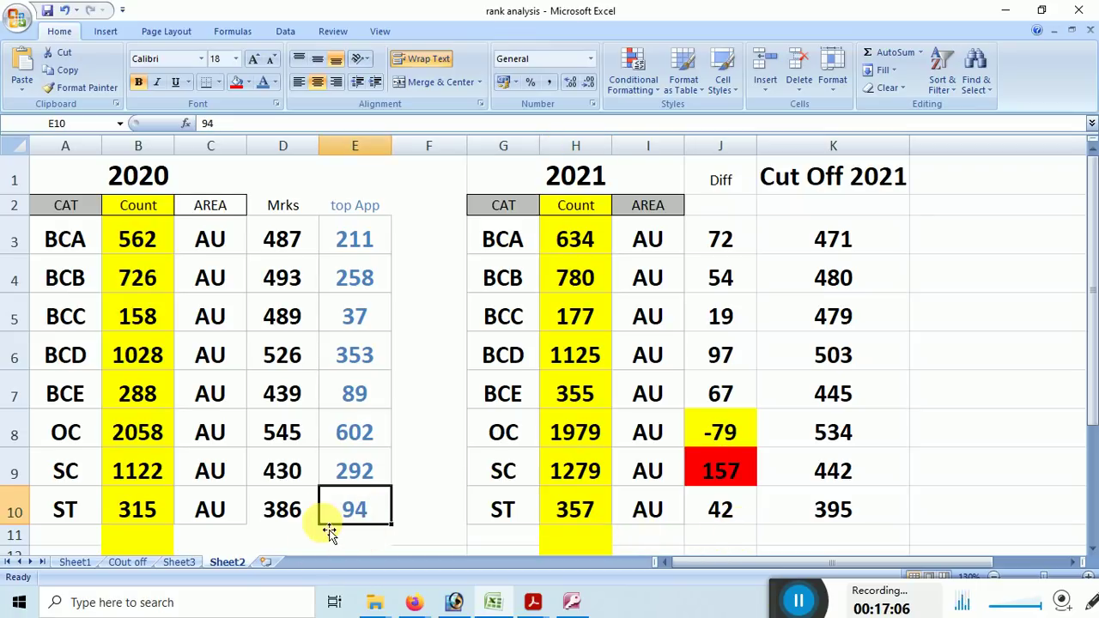
click(832, 508)
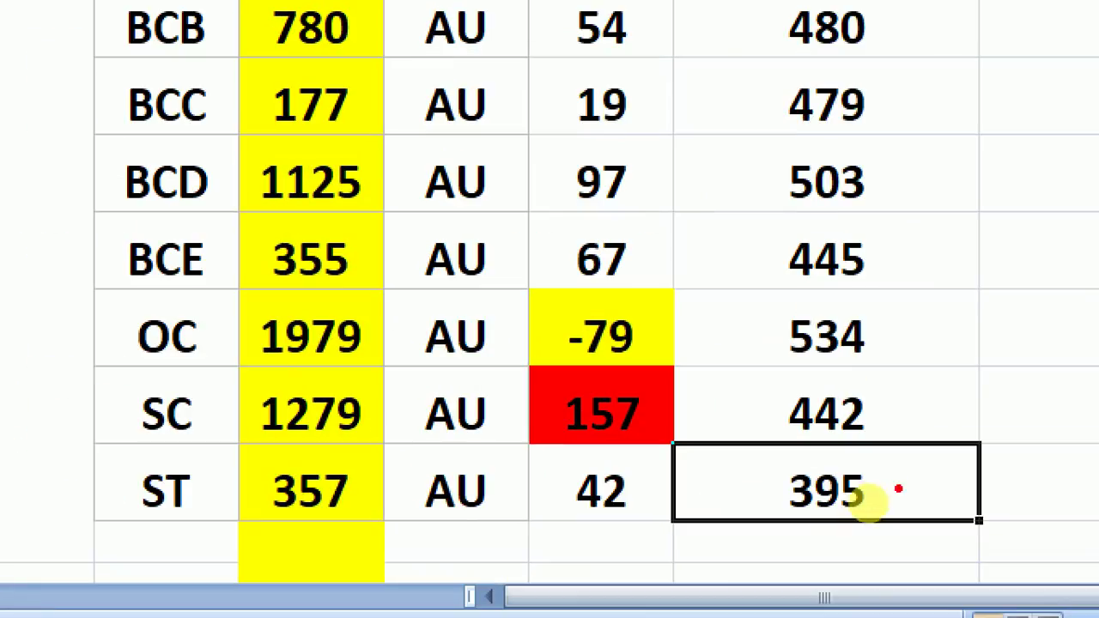
mouse_move(898, 488)
mouse_down()
mouse_move(790, 503)
mouse_move(864, 466)
mouse_up()
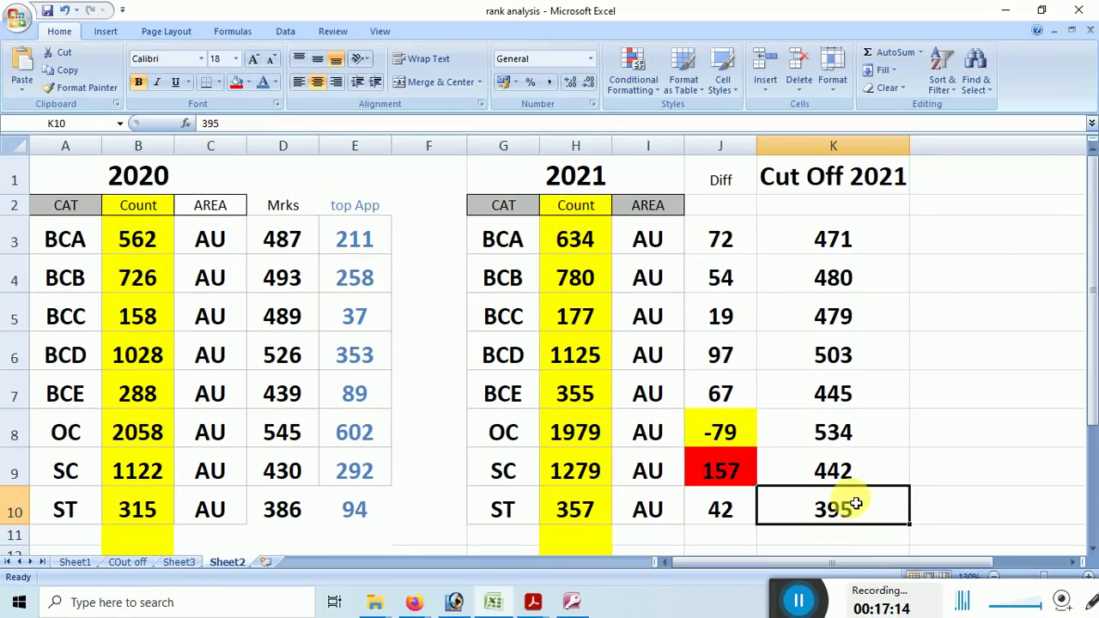
- Compare the Diff and Cut Off 2021 values for SC and ST, and select BCA's cut-off in K3
mouse_move(736, 519)
mouse_down()
mouse_move(719, 466)
mouse_move(723, 509)
mouse_up()
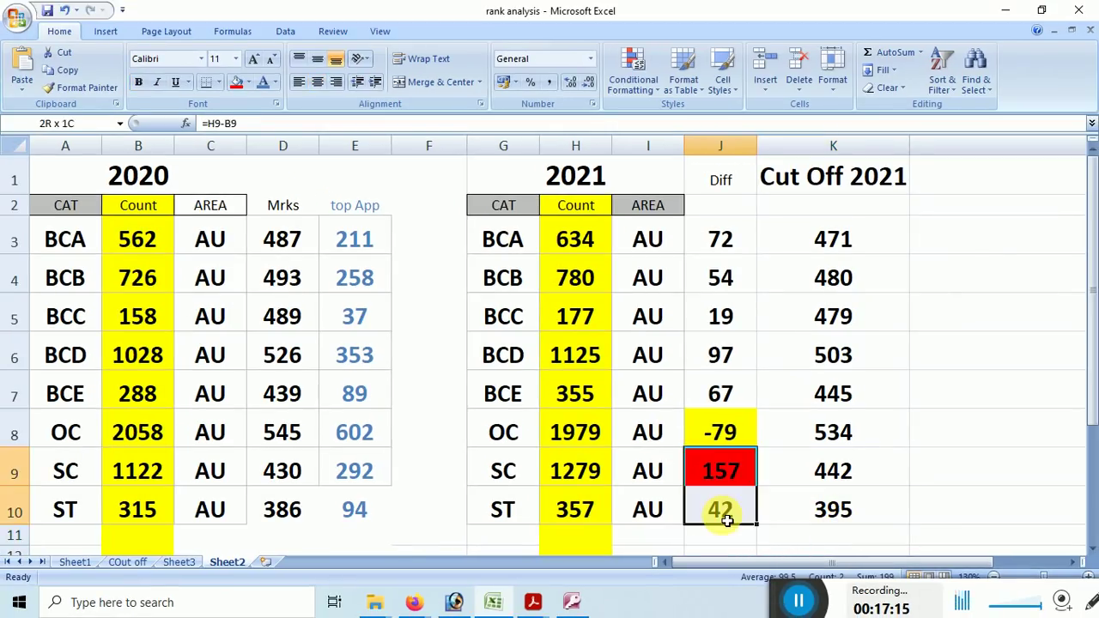
click(822, 479)
drag(822, 479, 817, 503)
click(903, 238)
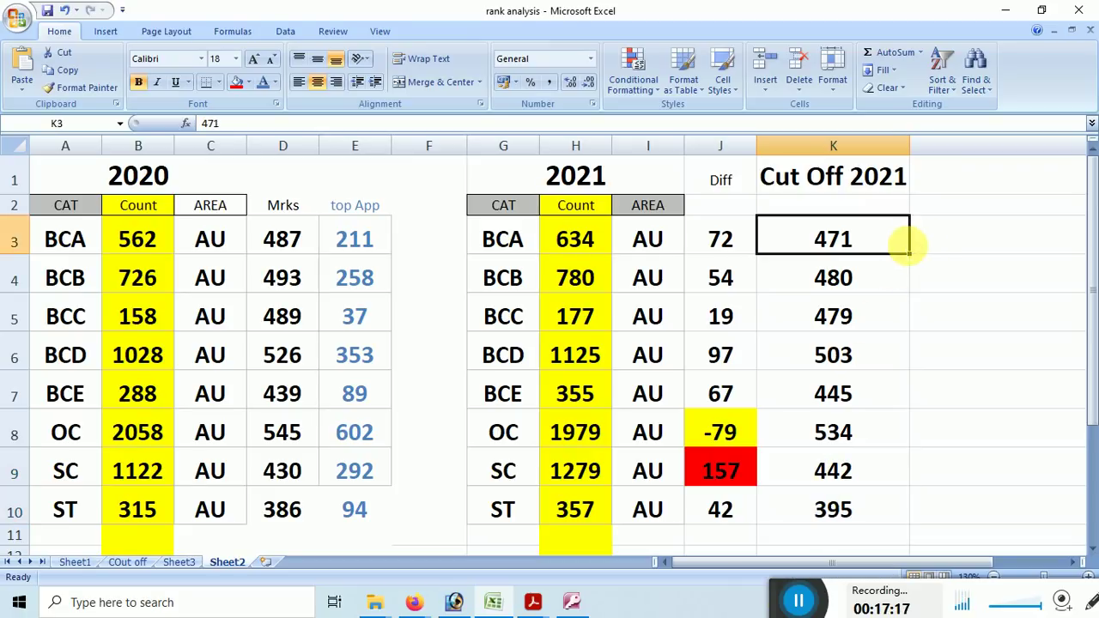
- Calculate each category's Cut Off 2021 minus its 2020 marks with =K3-D3 in L3, and fill the formula down to L10
click(938, 255)
text(=)
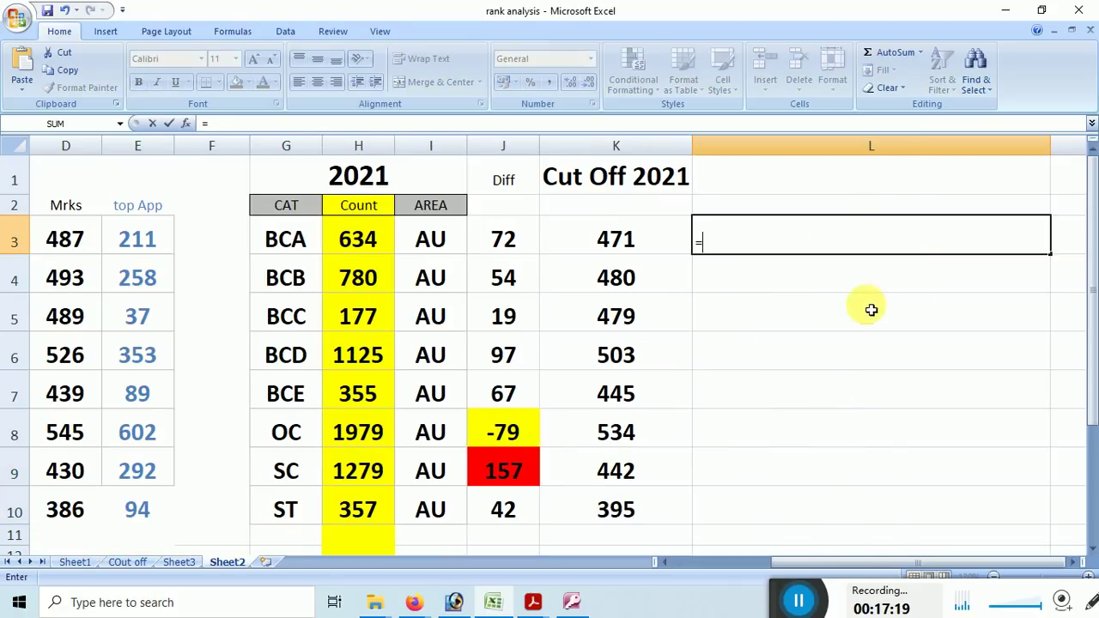
click(645, 237)
text(-)
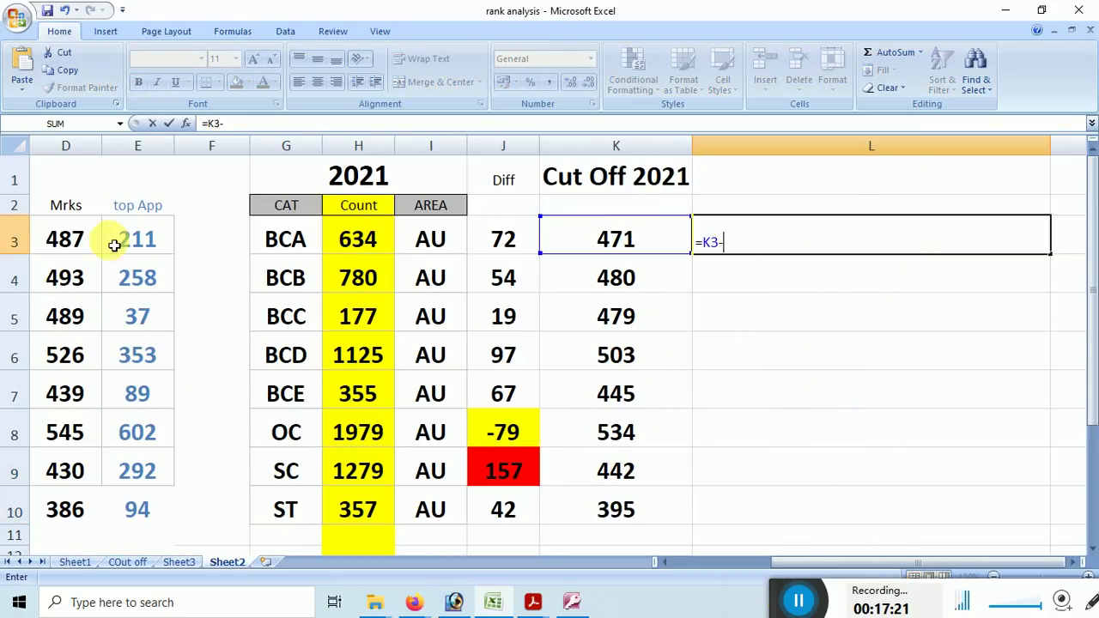
click(81, 242)
key(Return)
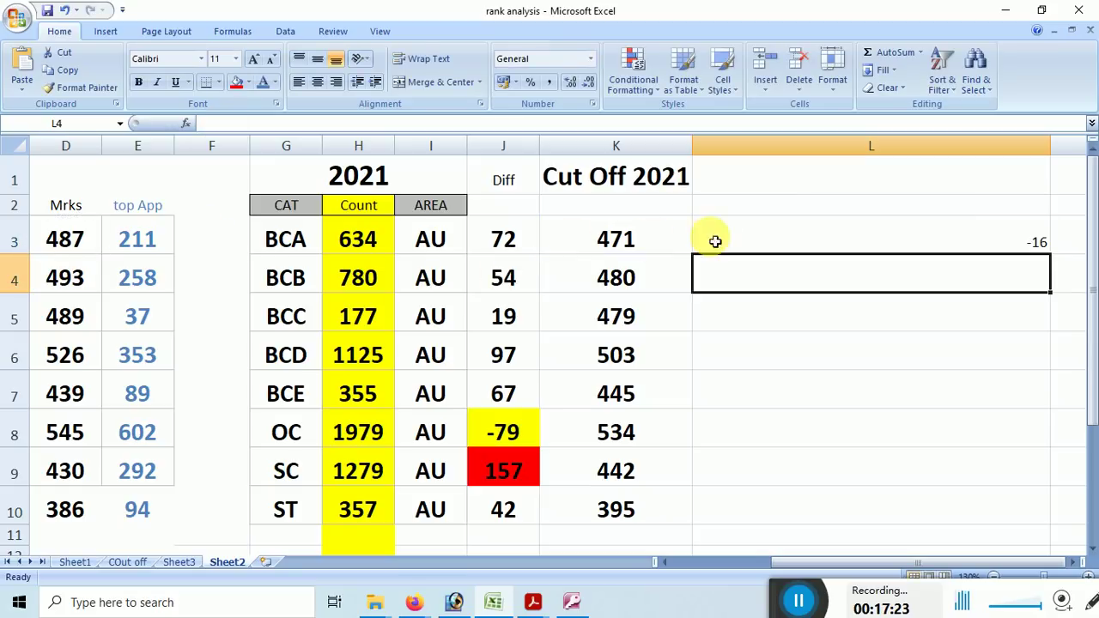
click(1039, 245)
drag(1059, 257, 995, 520)
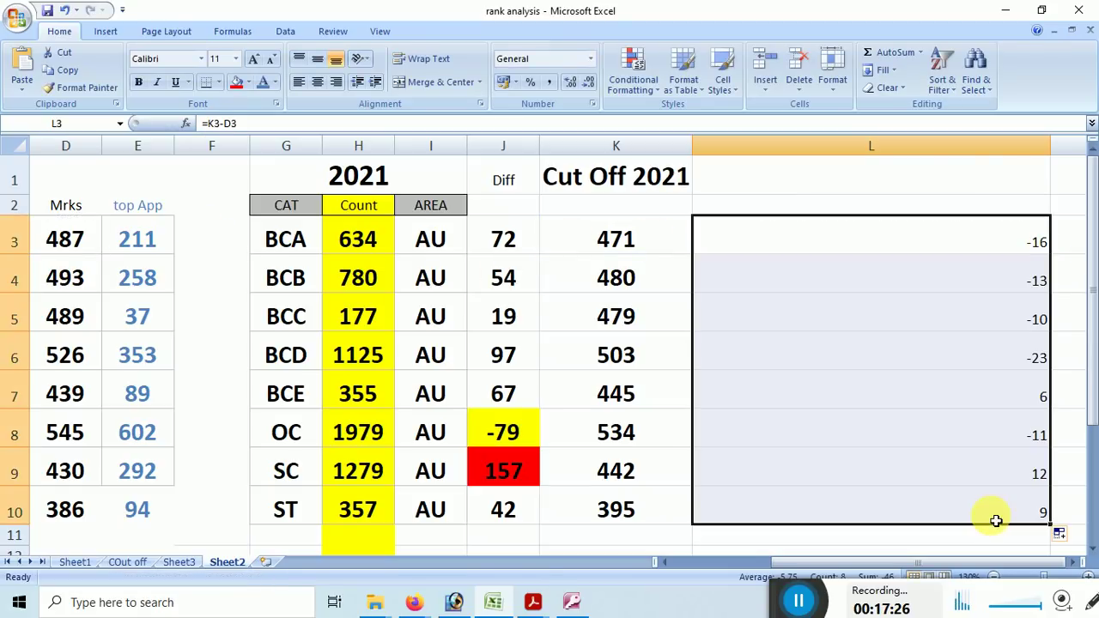
- Centre the differences in L3:L10, resize column L to about the width of column K, and enlarge their font to 20
click(318, 81)
double_click(1050, 148)
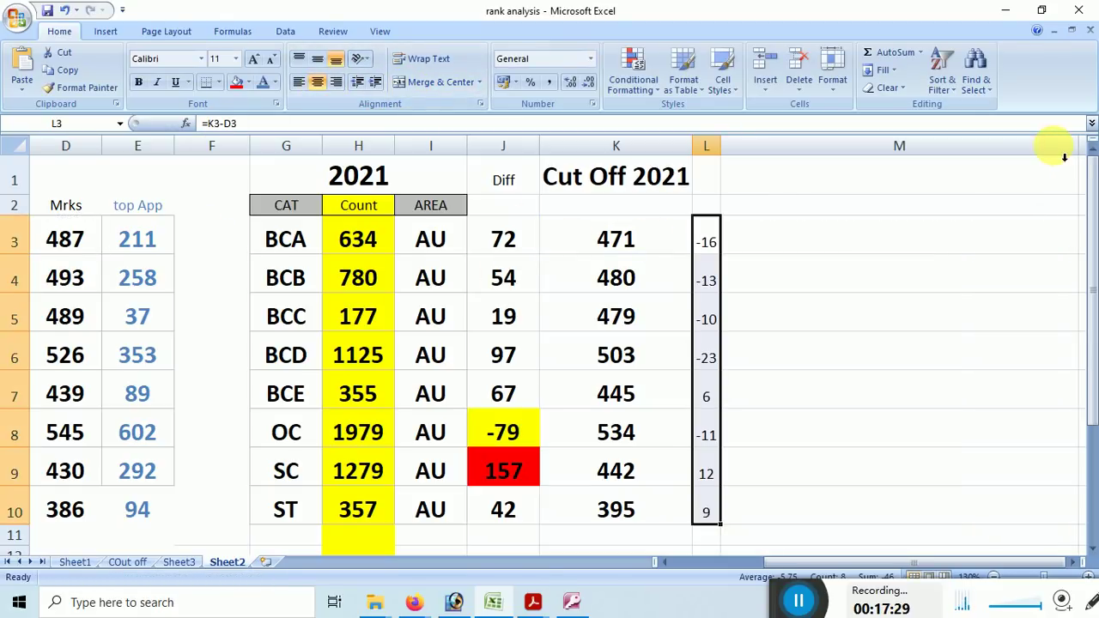
drag(728, 154, 845, 182)
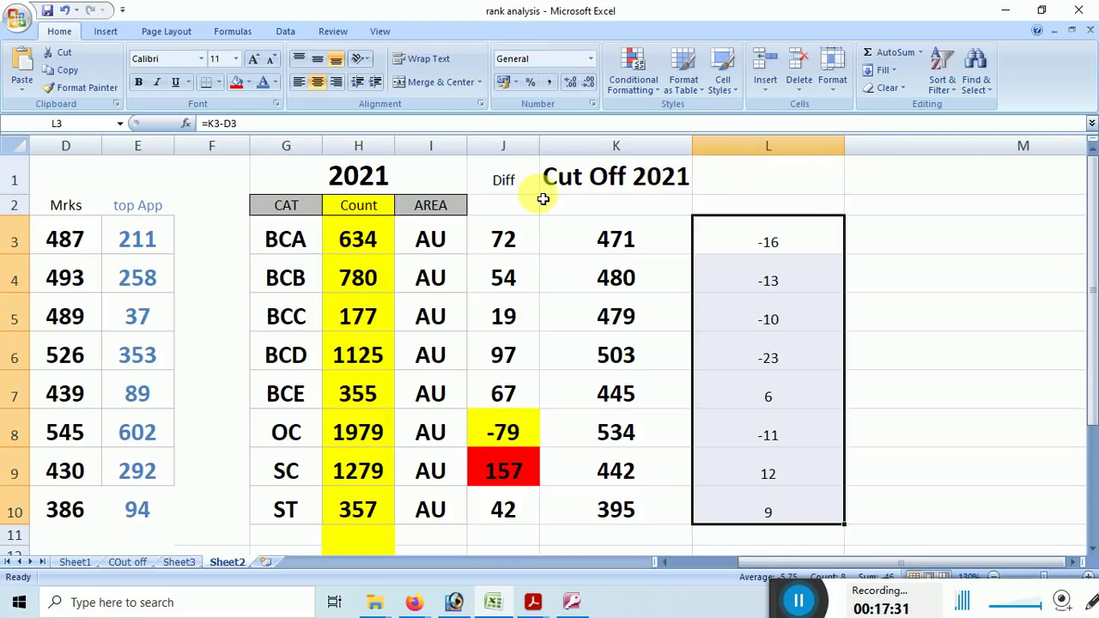
click(254, 59)
click(253, 59)
click(253, 59)
click(253, 59)
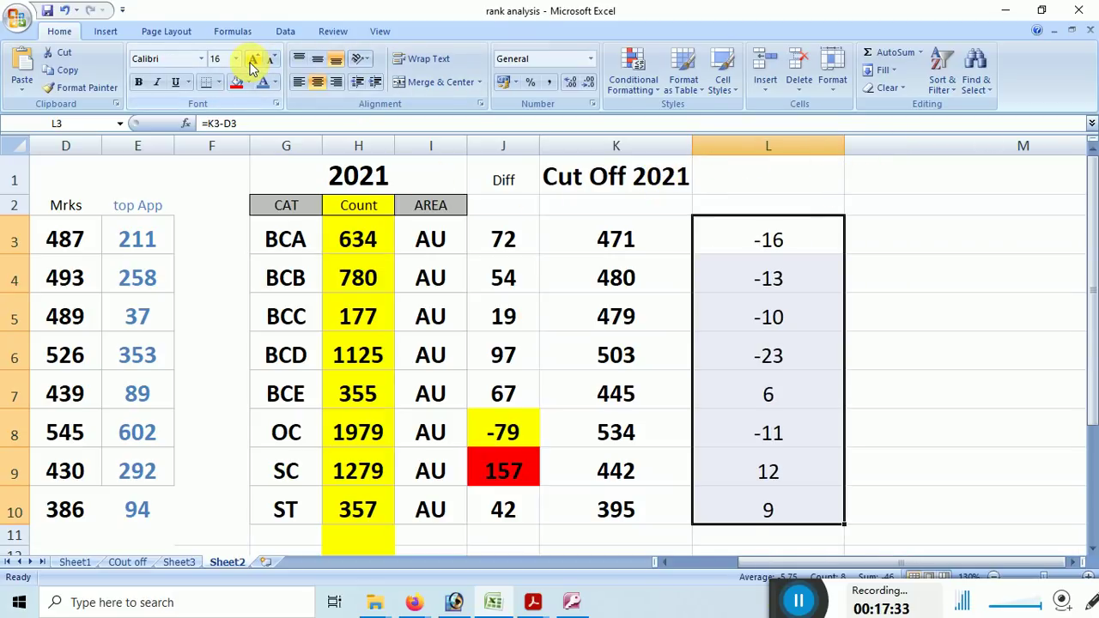
click(253, 59)
click(859, 323)
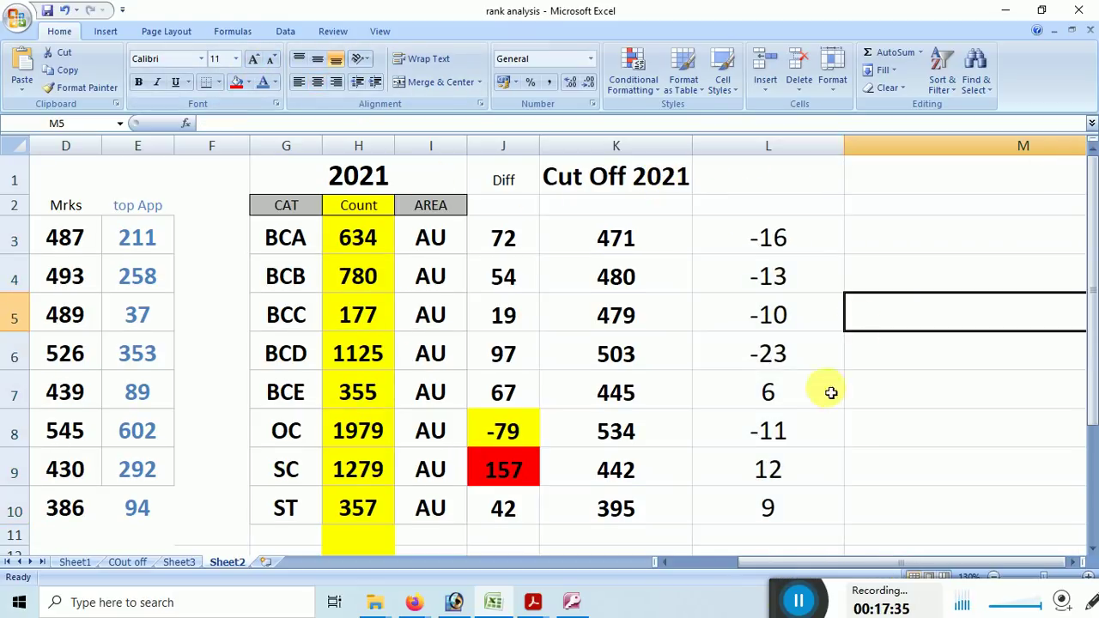
- Fill the positive differences for BCE, SC and ST in L7, L9 and L10 with red
click(775, 394)
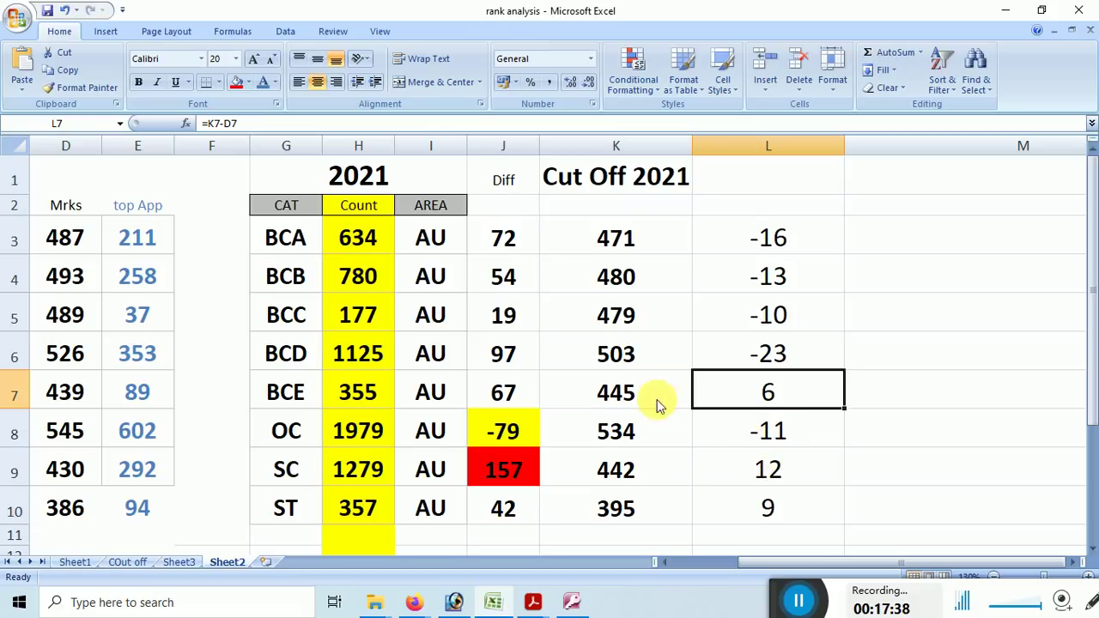
ctrl+click(792, 478)
ctrl+click(782, 508)
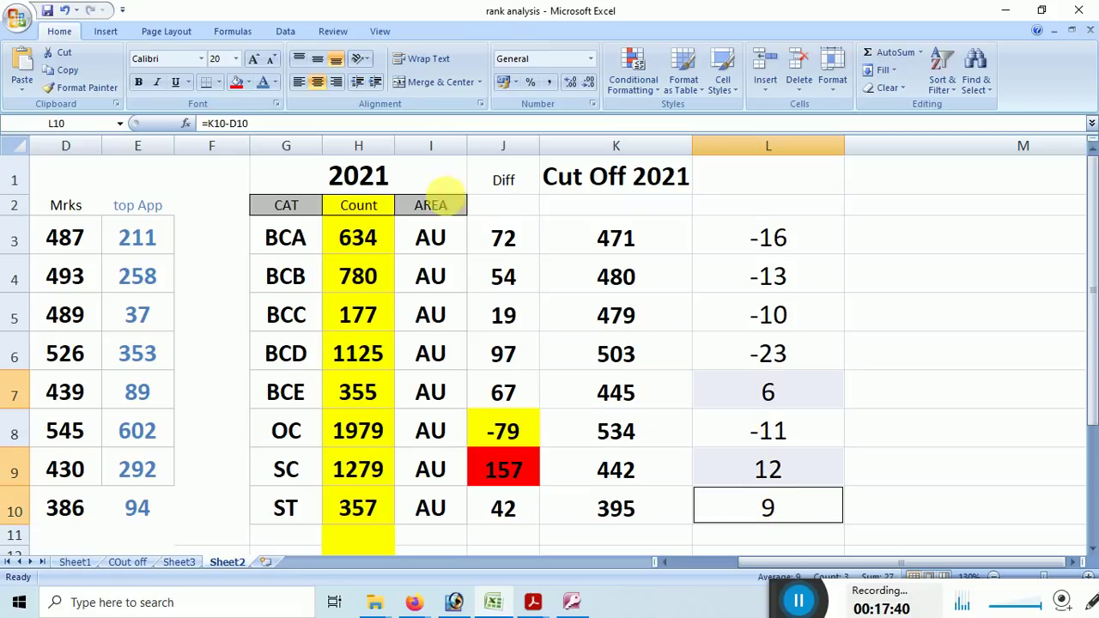
click(237, 83)
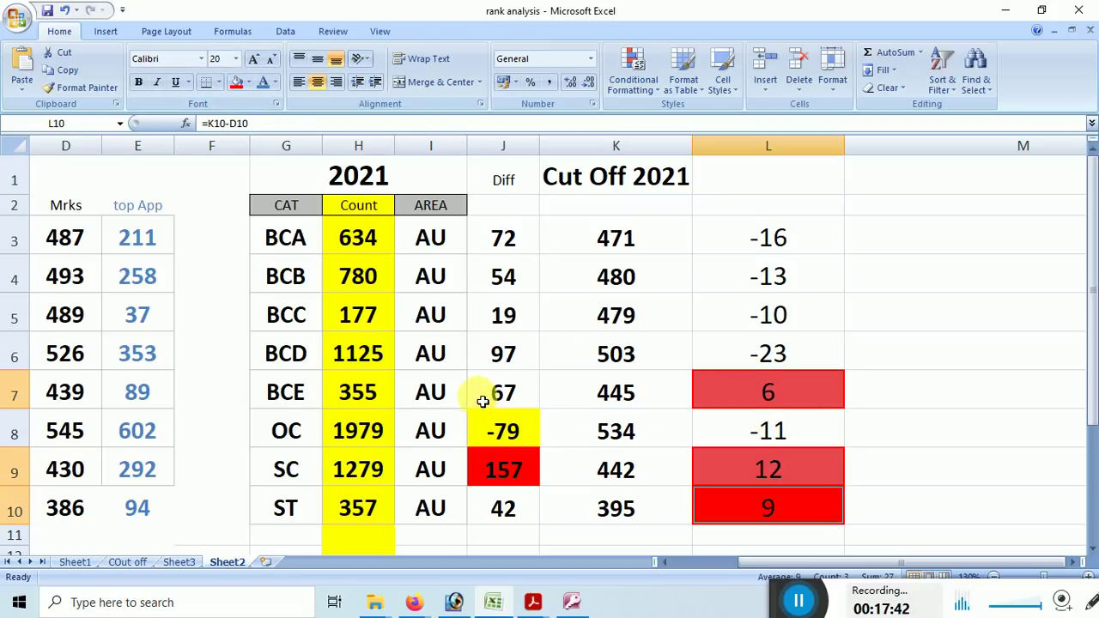
- Fill the BCE, SC and ST rows of the 2021 table with red from column G to K
drag(292, 399, 608, 392)
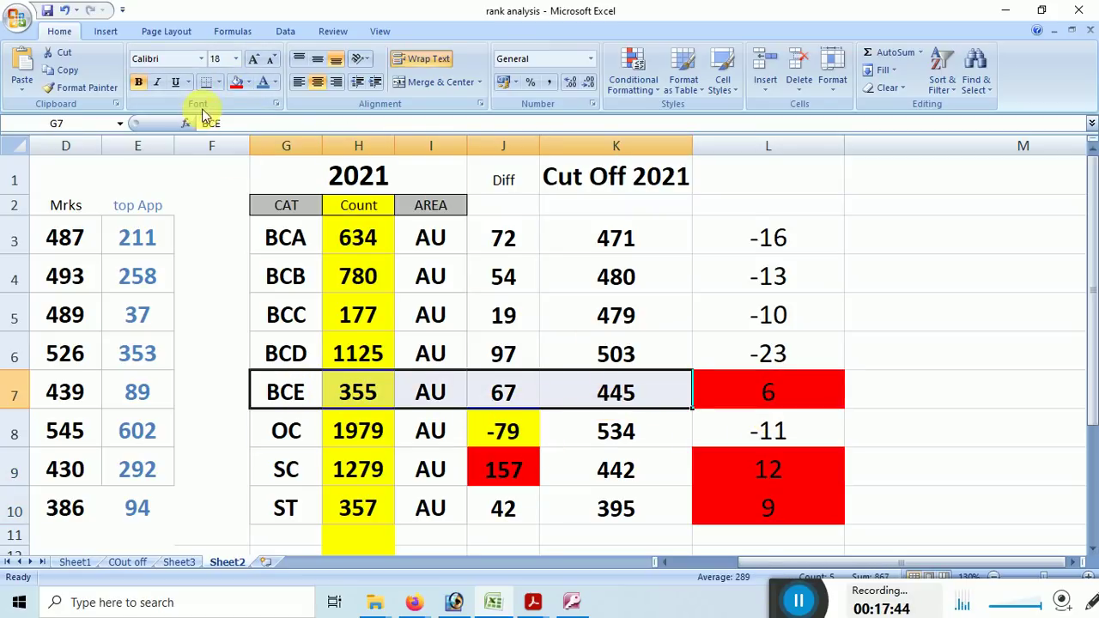
click(236, 83)
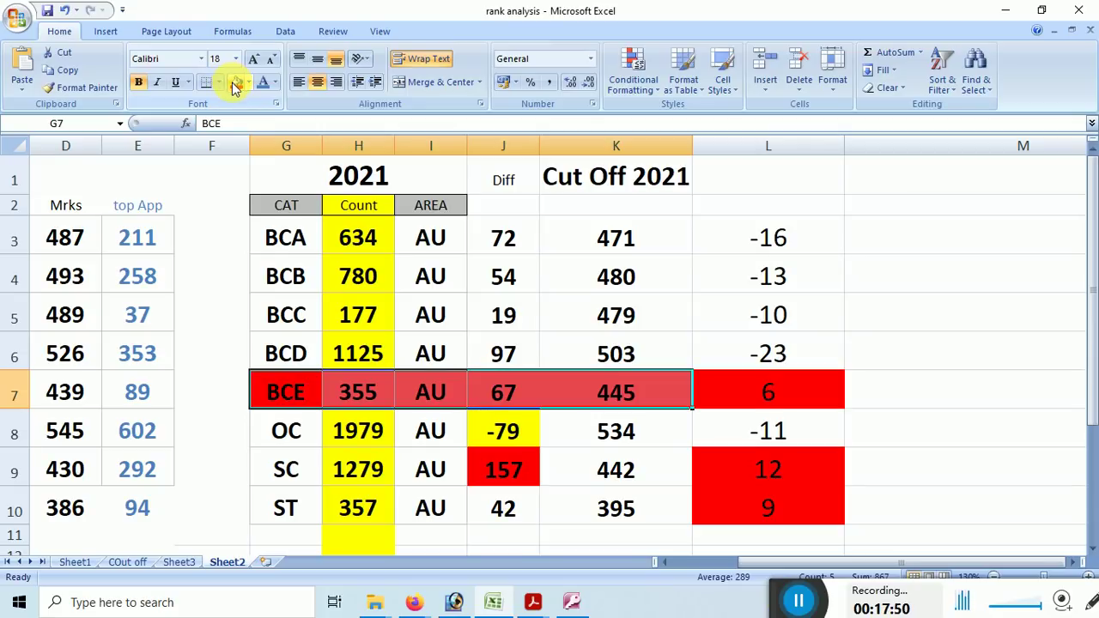
click(631, 397)
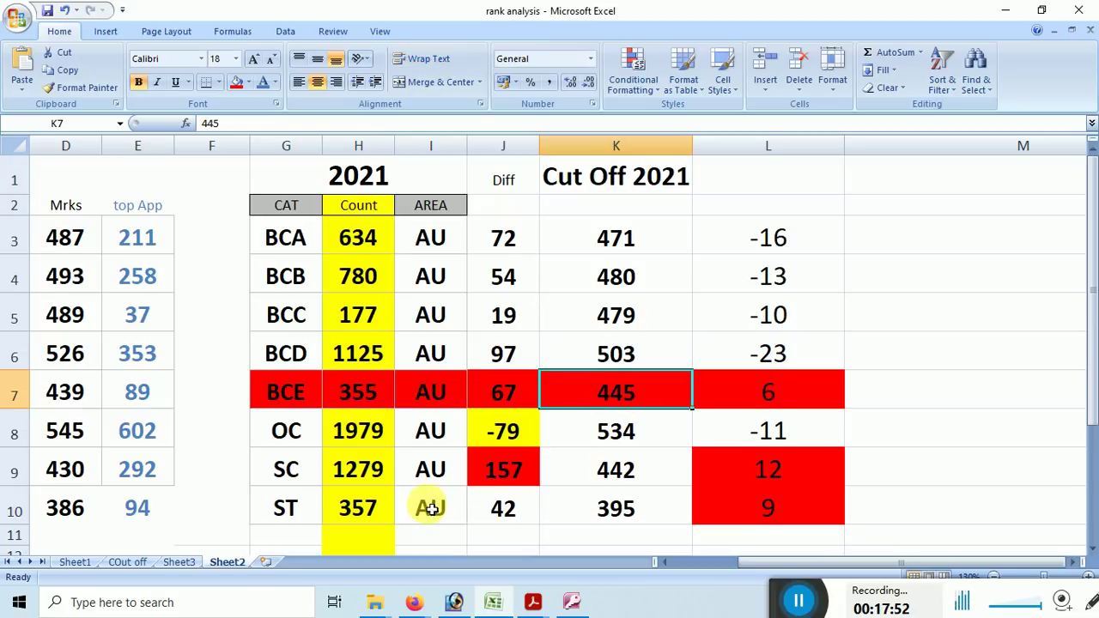
drag(271, 469, 595, 471)
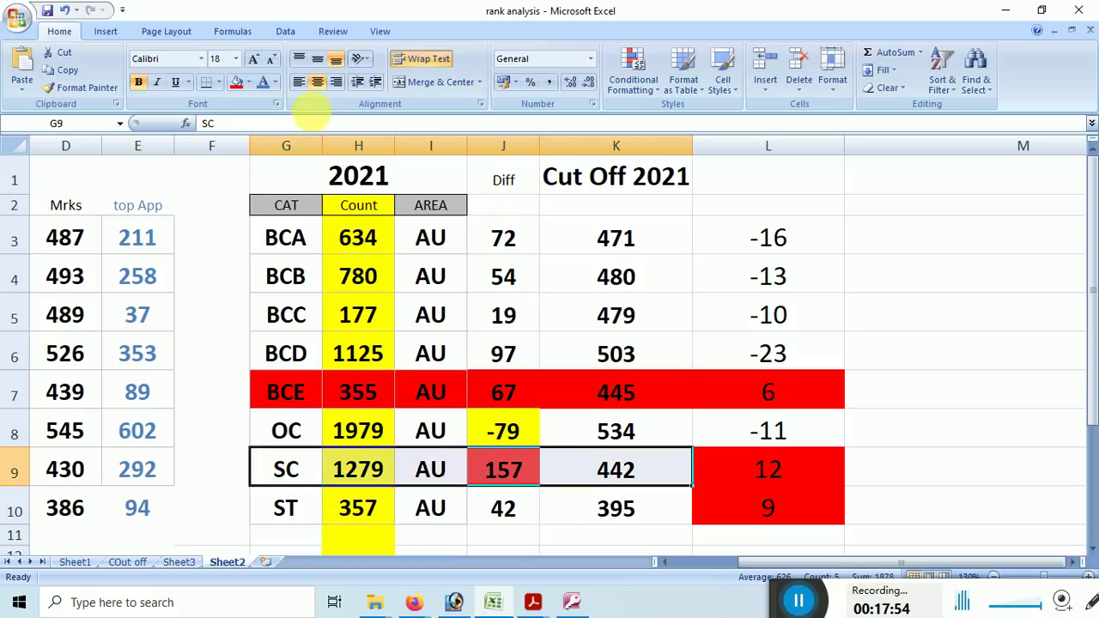
click(234, 81)
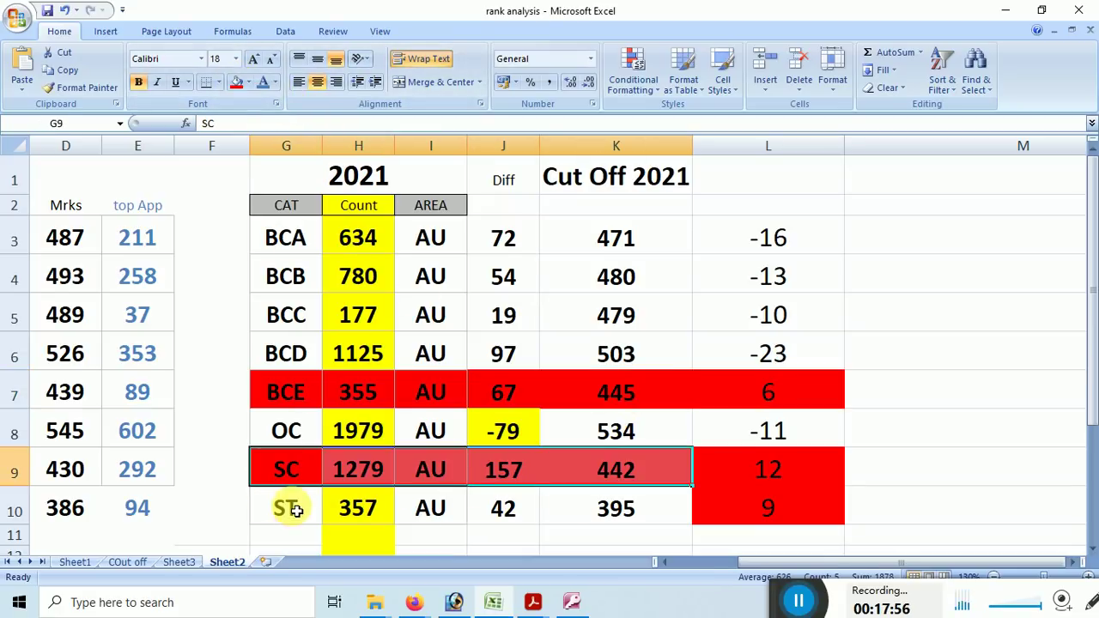
drag(283, 507, 609, 510)
click(234, 81)
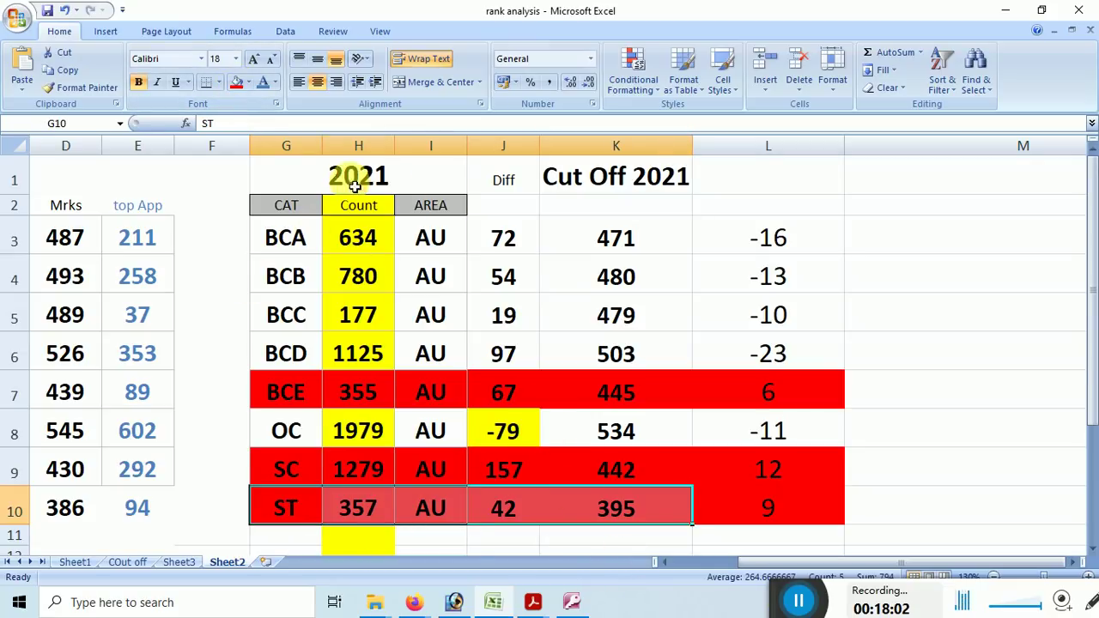
- Review the 2020 and 2021 tables side by side, and select the Cut Off 2021 values in K3:K10
drag(358, 176, 748, 530)
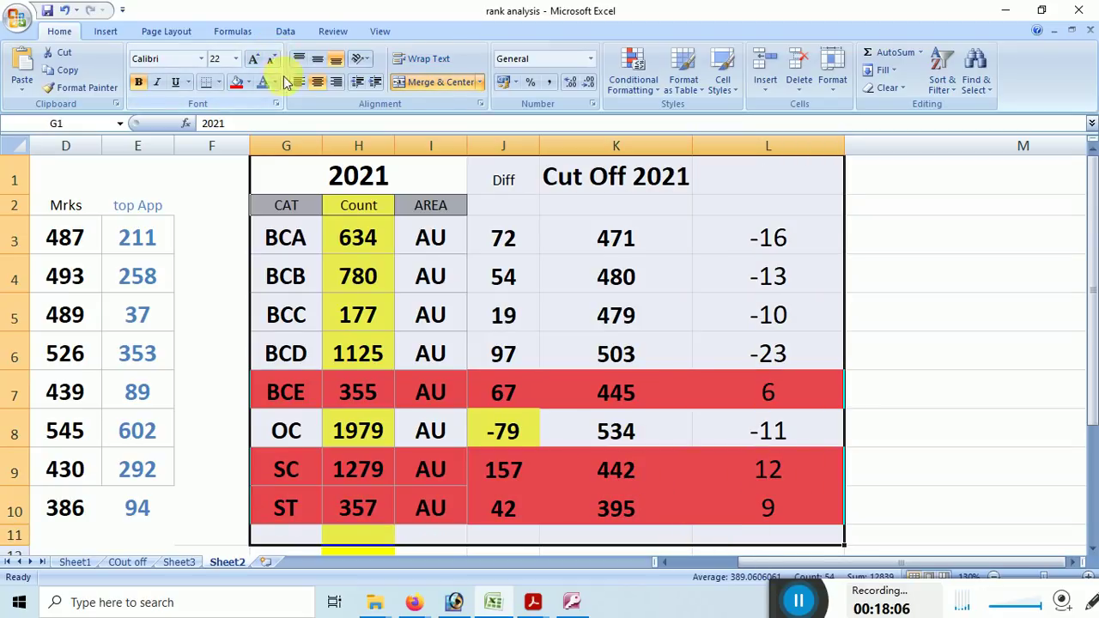
scroll(286, 80, down, 1)
drag(864, 562, 790, 567)
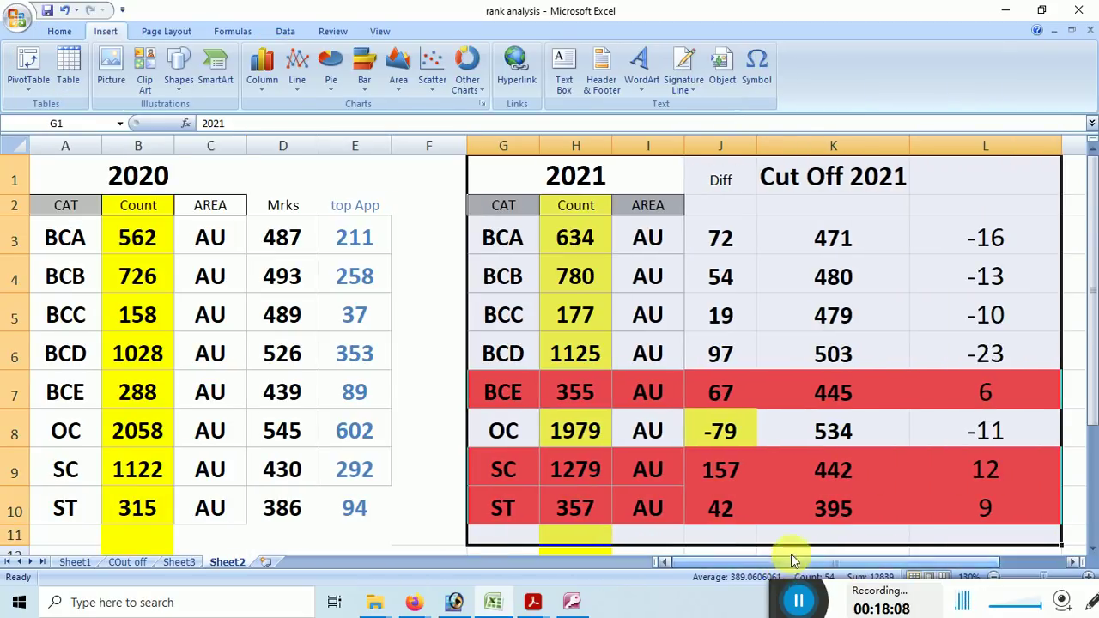
scroll(793, 538, down, 2)
scroll(793, 523, up, 2)
scroll(680, 439, down, 1)
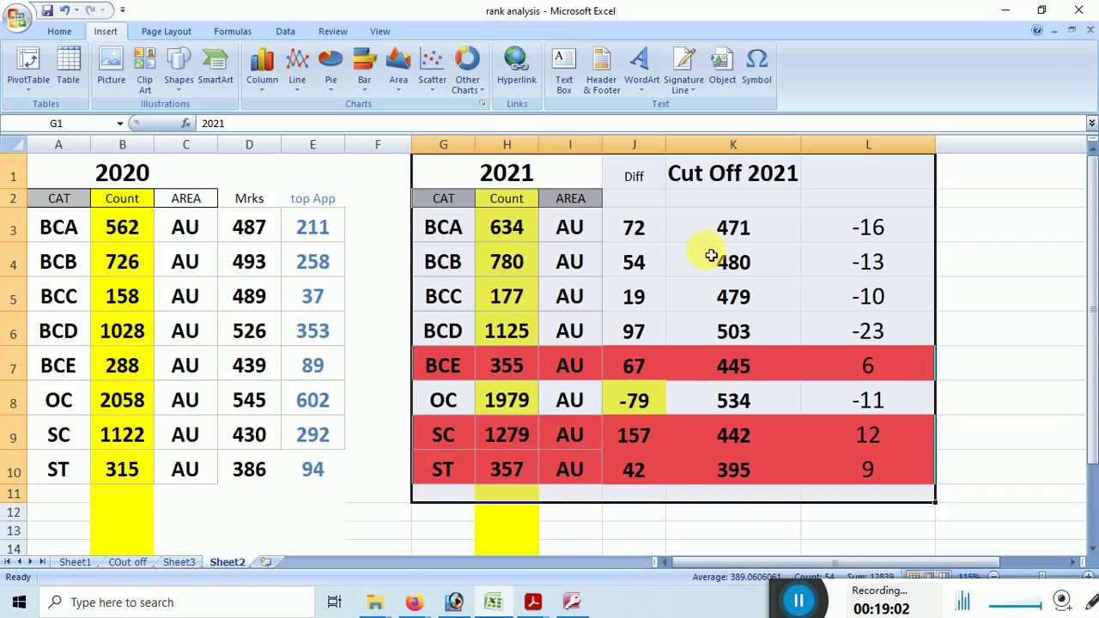
drag(709, 240, 708, 480)
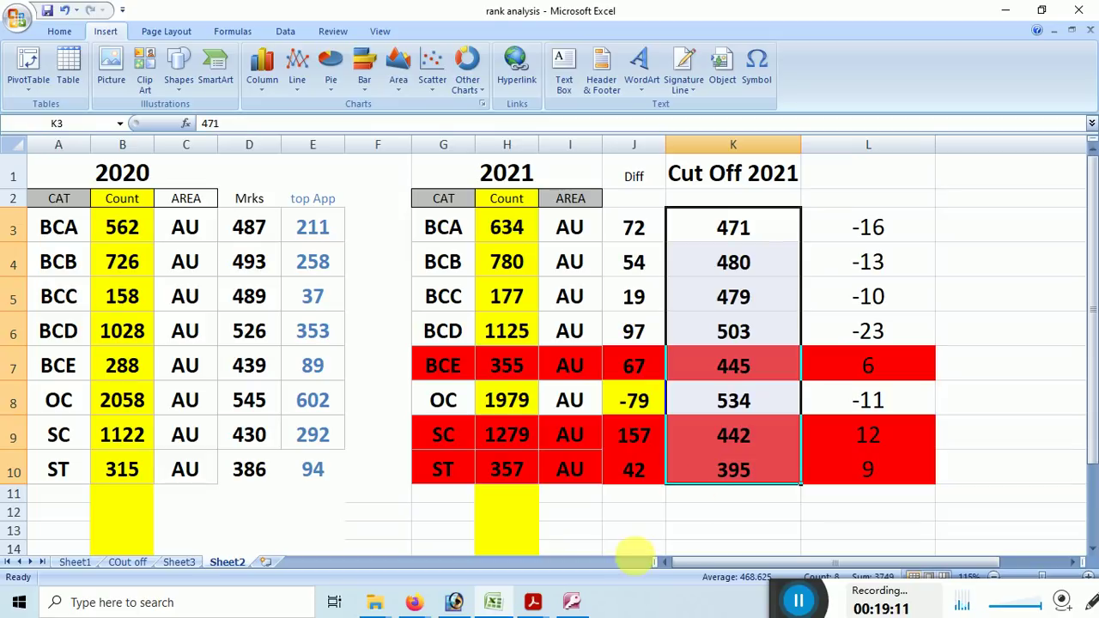
- Switch to MBBS_Last_Ranks_2020_21.pdf in Acrobat Reader and examine the 2020 last ranks and scores for the AU region
click(526, 604)
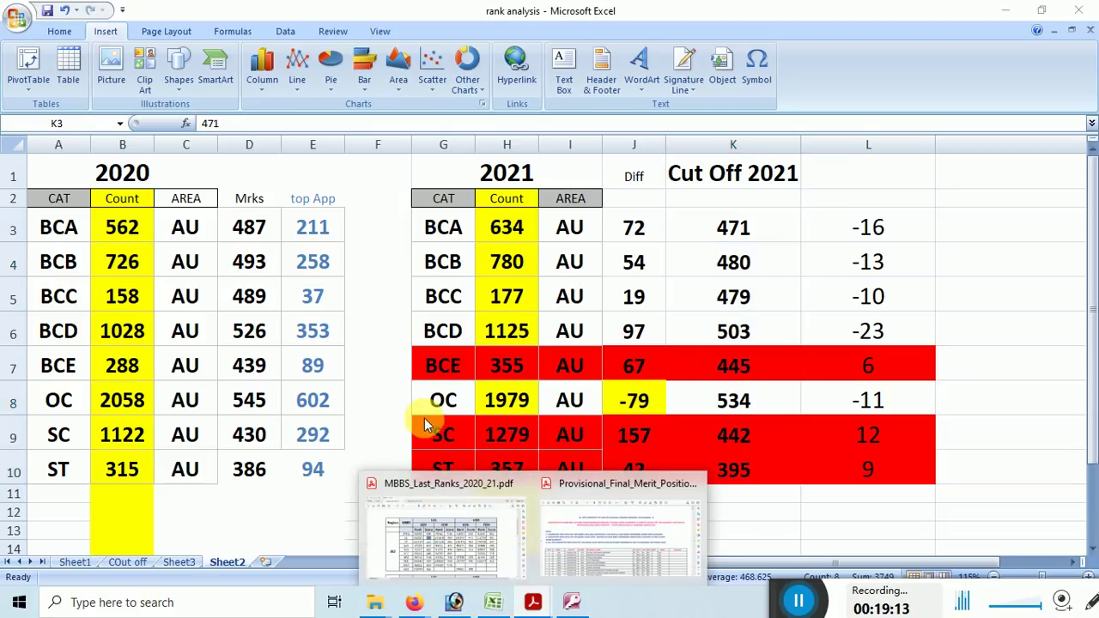
click(427, 534)
scroll(593, 358, down, 5)
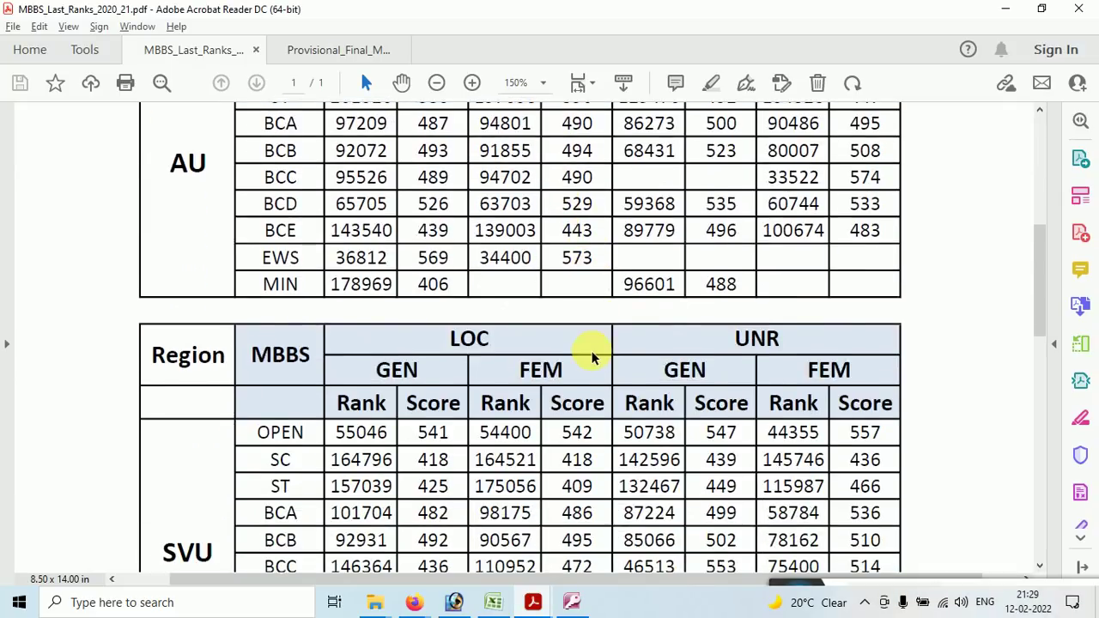
scroll(387, 440, up, 8)
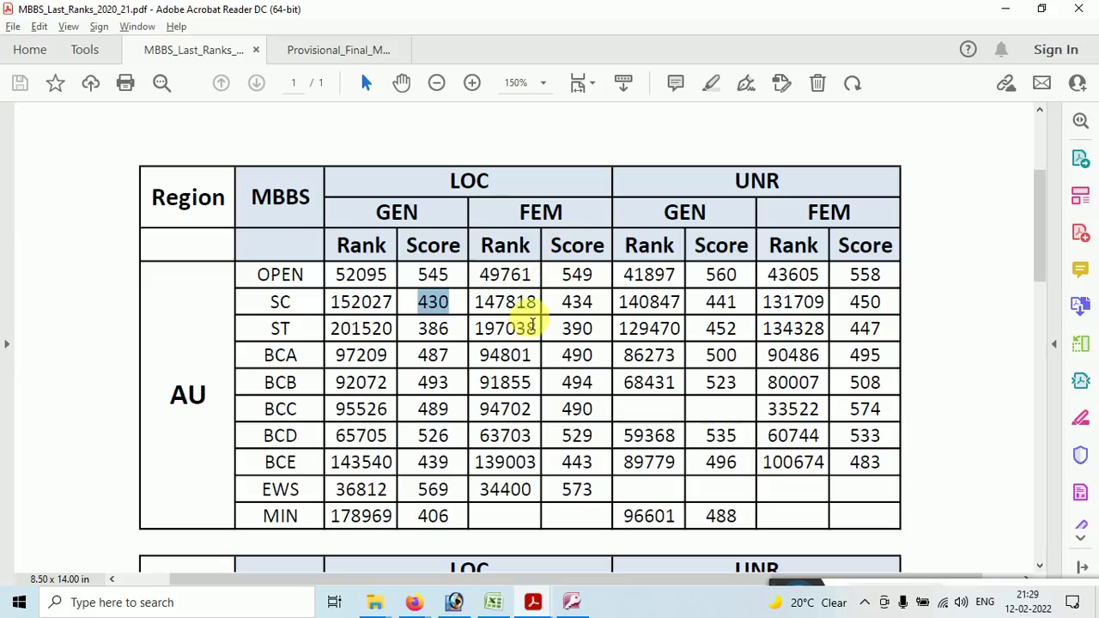
- Return to the rank analysis workbook in Excel and go over the BCA and BCB cut-offs in K3 and K4
key(alt+Tab)
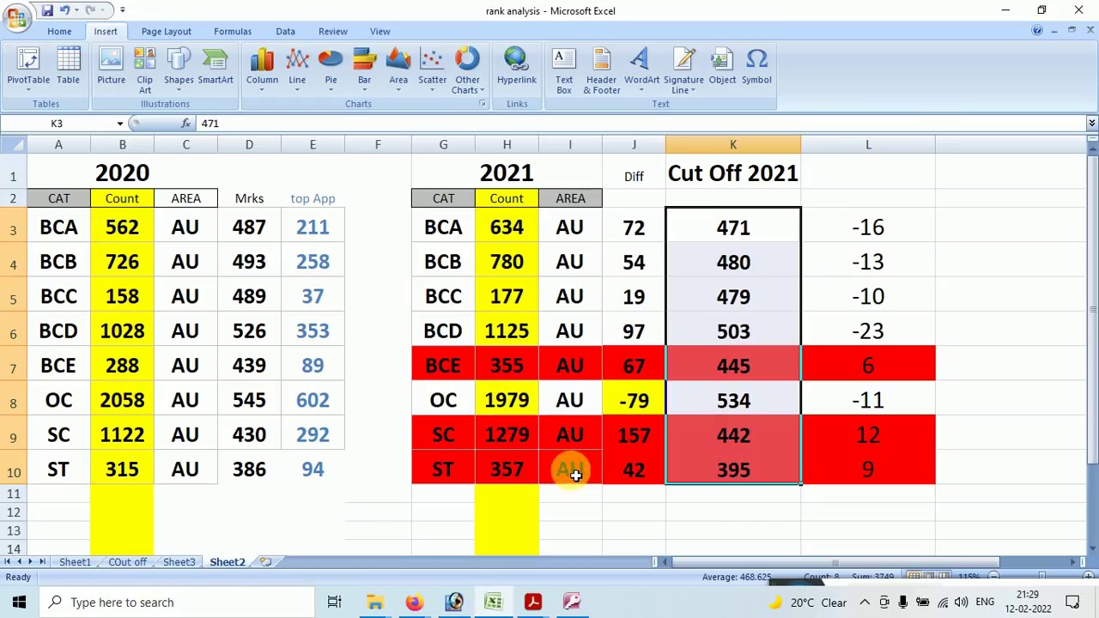
click(782, 236)
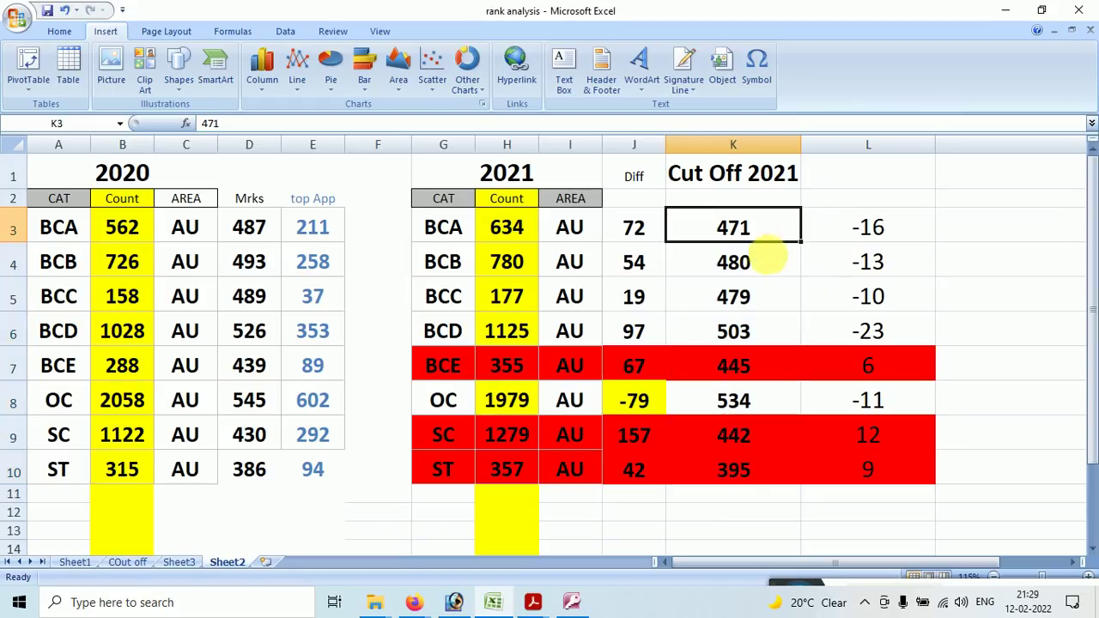
click(764, 266)
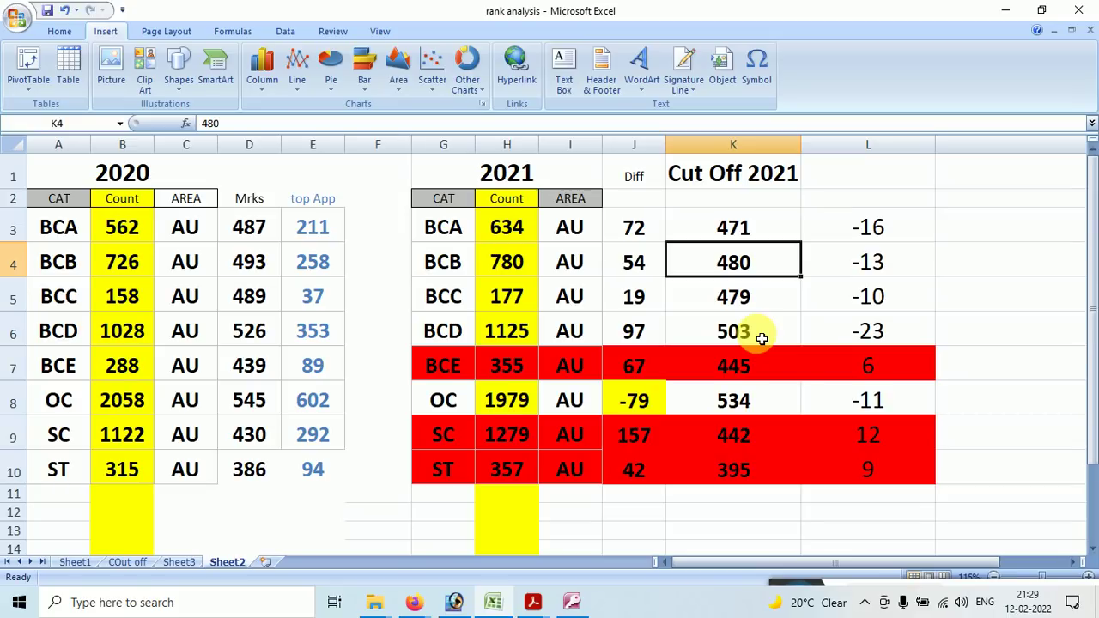
- Switch to the last-ranks PDF and mark the LOC GEN scores in the SVU table from OPEN to MIN with red pen strokes
click(532, 602)
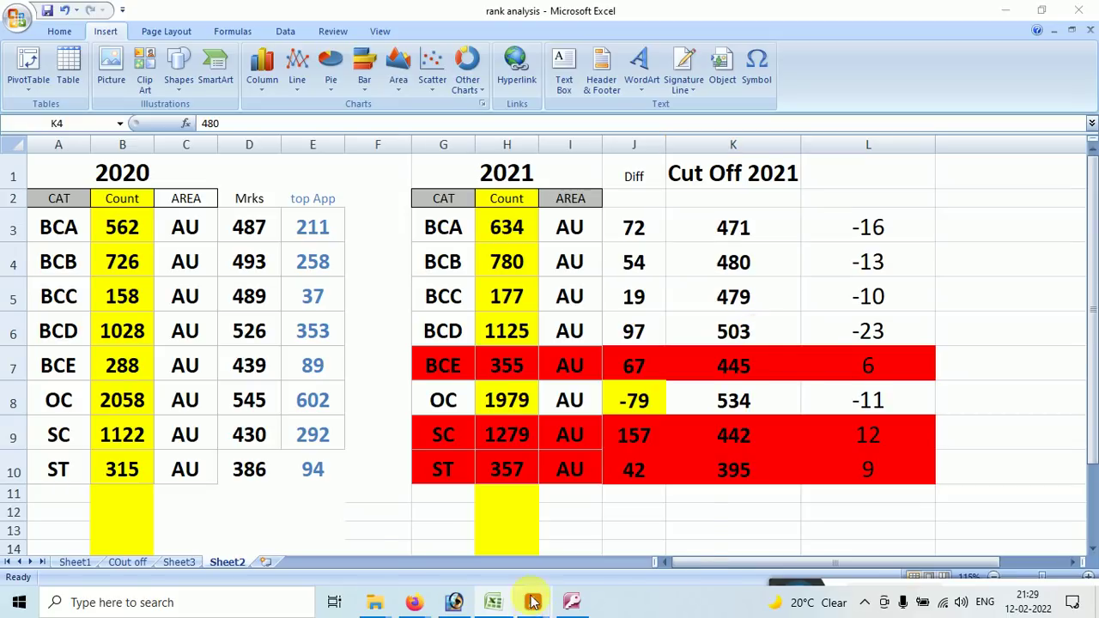
click(394, 556)
scroll(442, 461, down, 10)
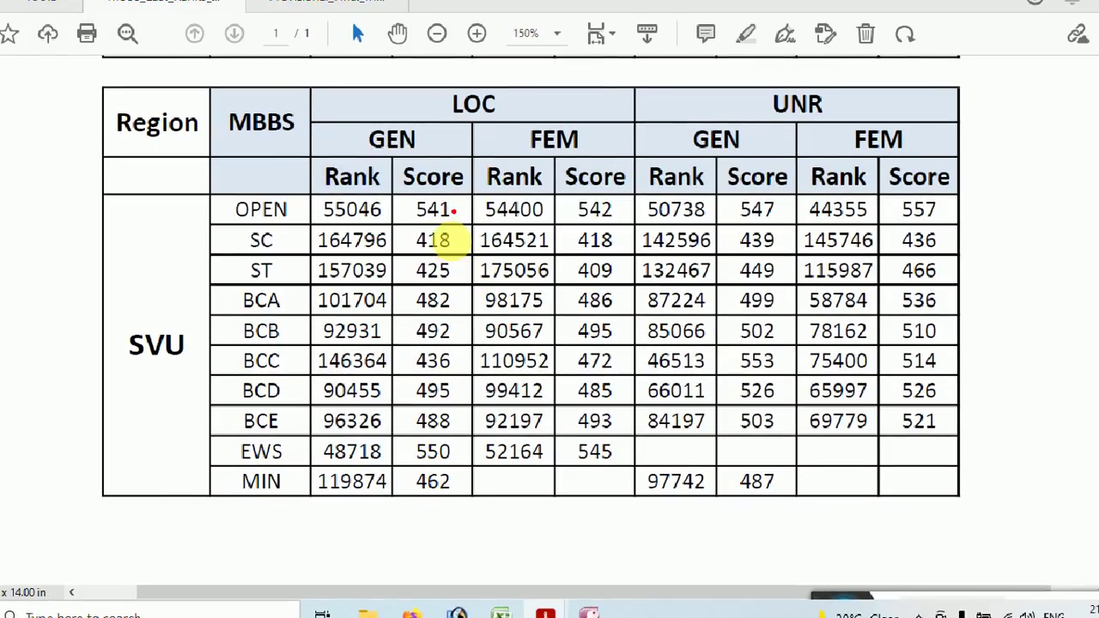
drag(454, 210, 491, 169)
mouse_move(481, 220)
mouse_down()
mouse_move(450, 265)
mouse_move(489, 268)
mouse_up()
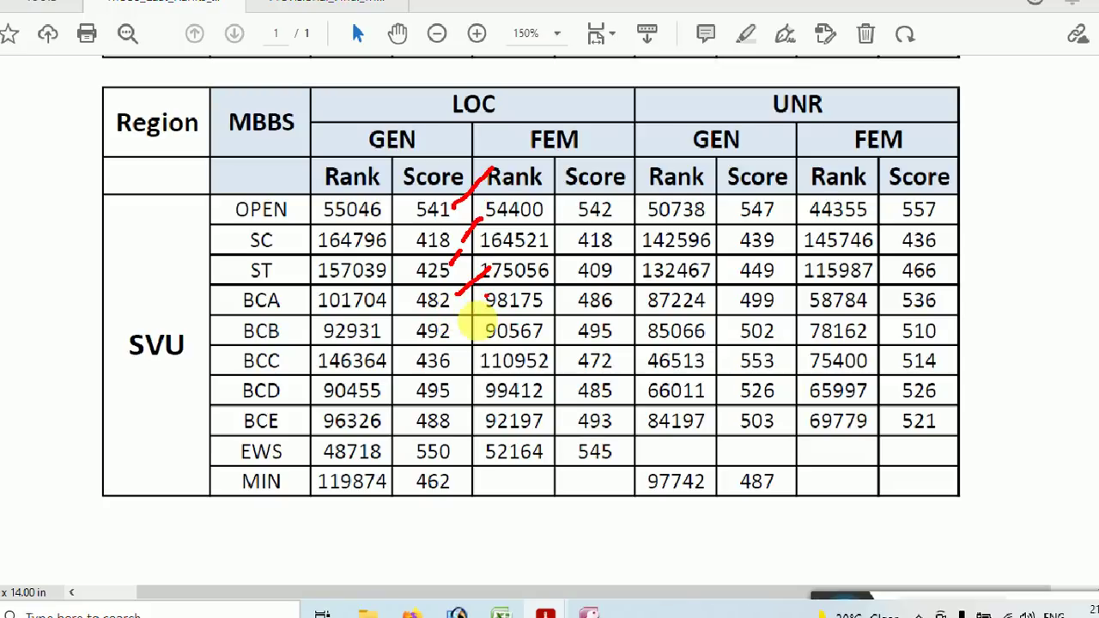
click(454, 321)
drag(449, 328, 474, 313)
drag(441, 366, 466, 352)
drag(455, 401, 527, 363)
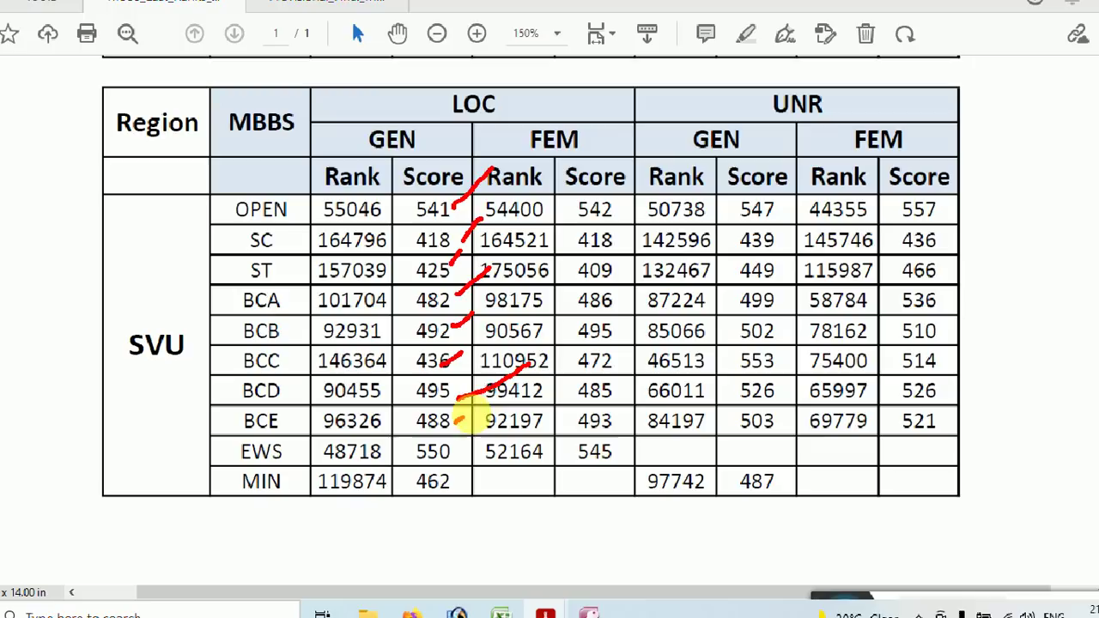
drag(453, 423, 491, 397)
drag(453, 450, 495, 426)
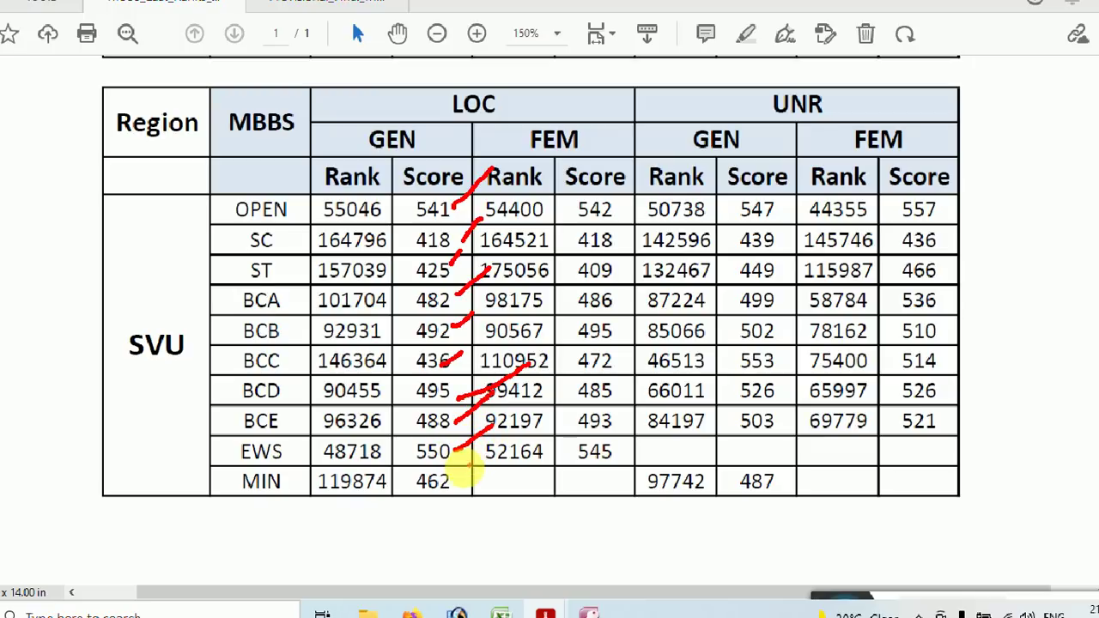
drag(455, 476, 491, 466)
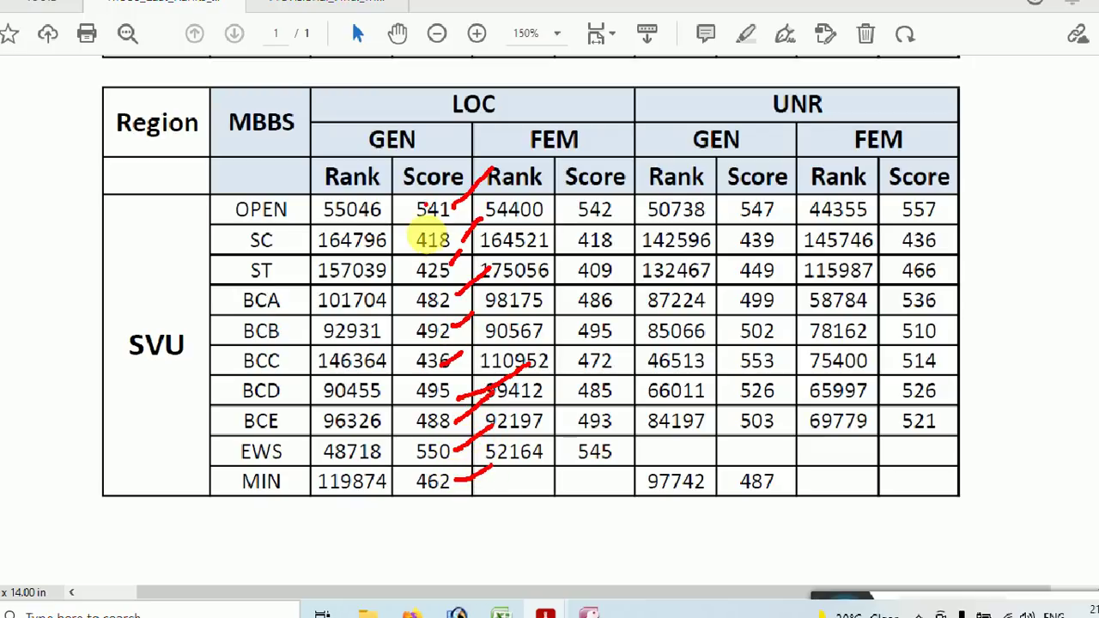
drag(429, 311, 611, 284)
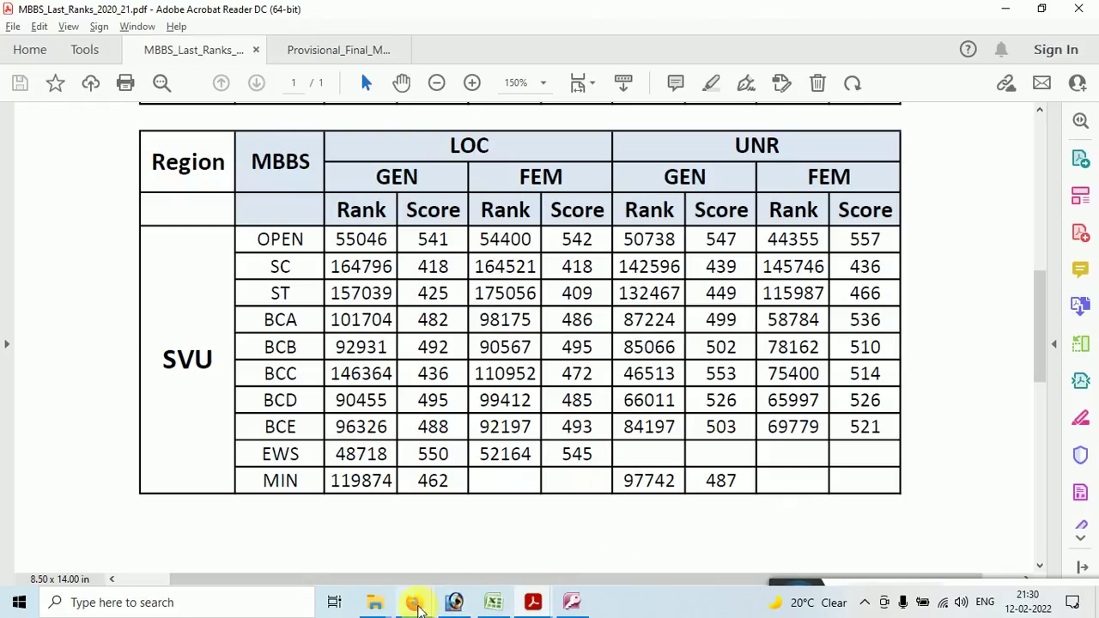
- Switch to Firefox and look over the MBBS Applied List 2021 and the Dr. NTR University home page, ending on the list
mouse_move(453, 603)
click(335, 523)
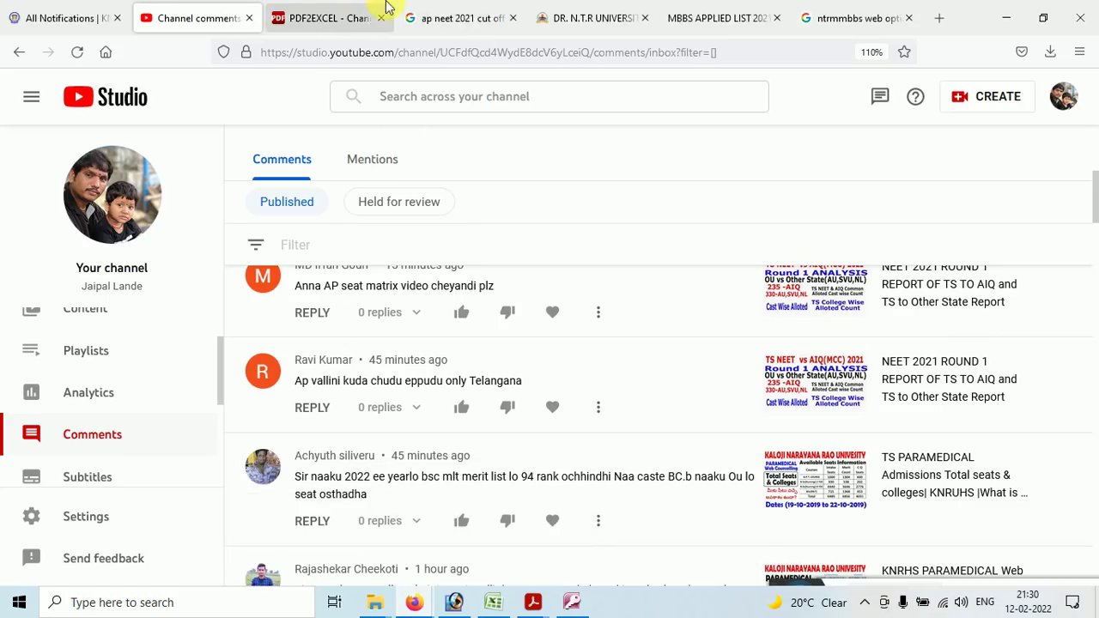
click(724, 17)
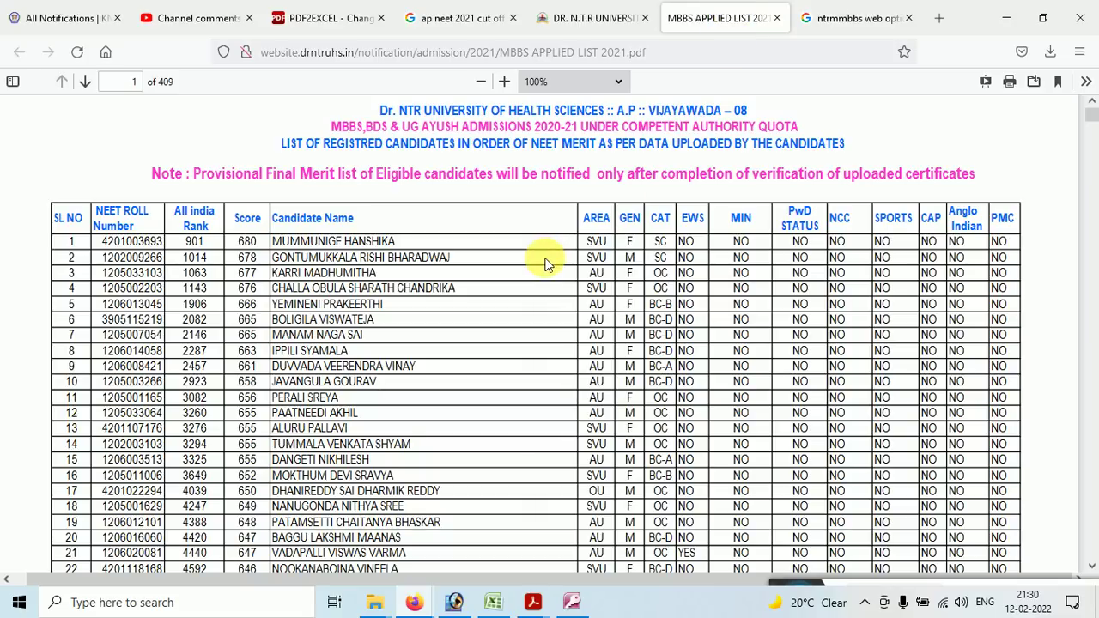
click(610, 16)
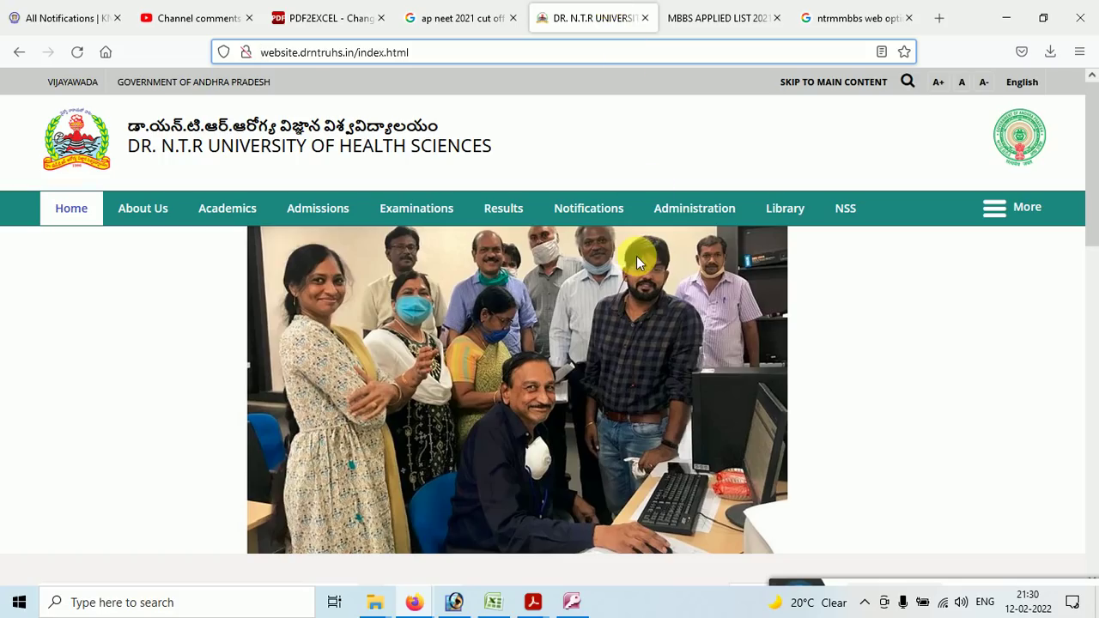
scroll(615, 339, down, 10)
scroll(610, 344, up, 10)
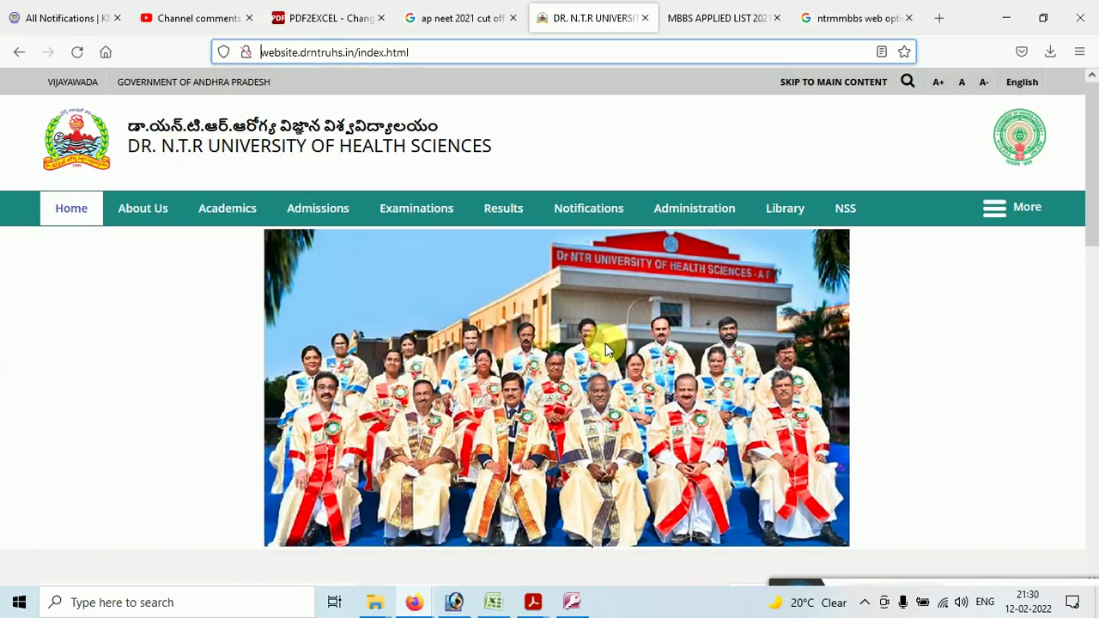
click(687, 17)
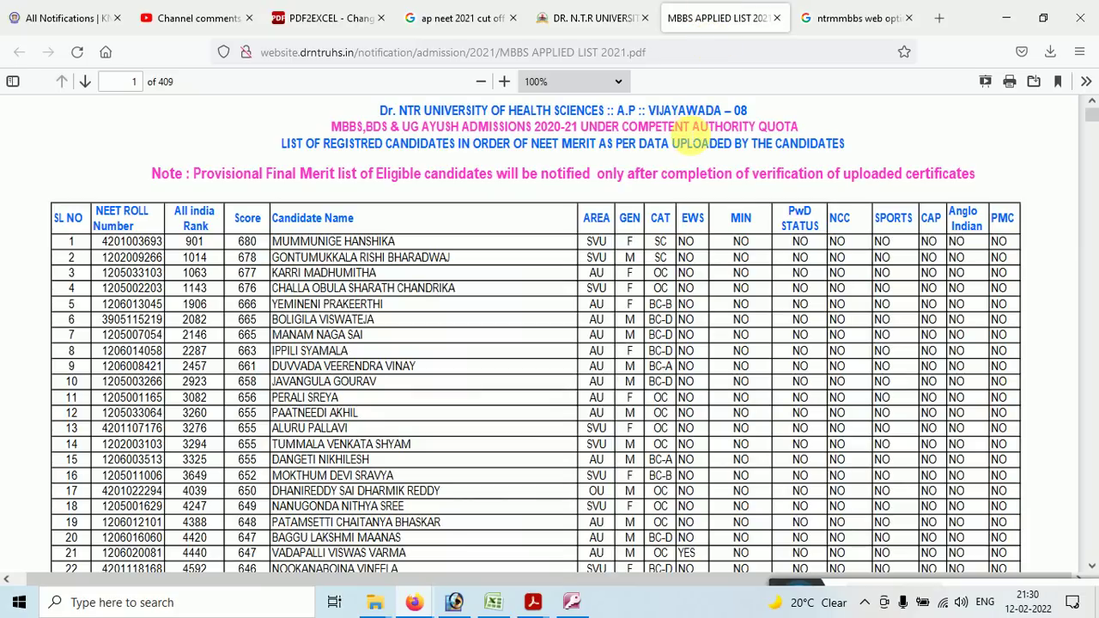